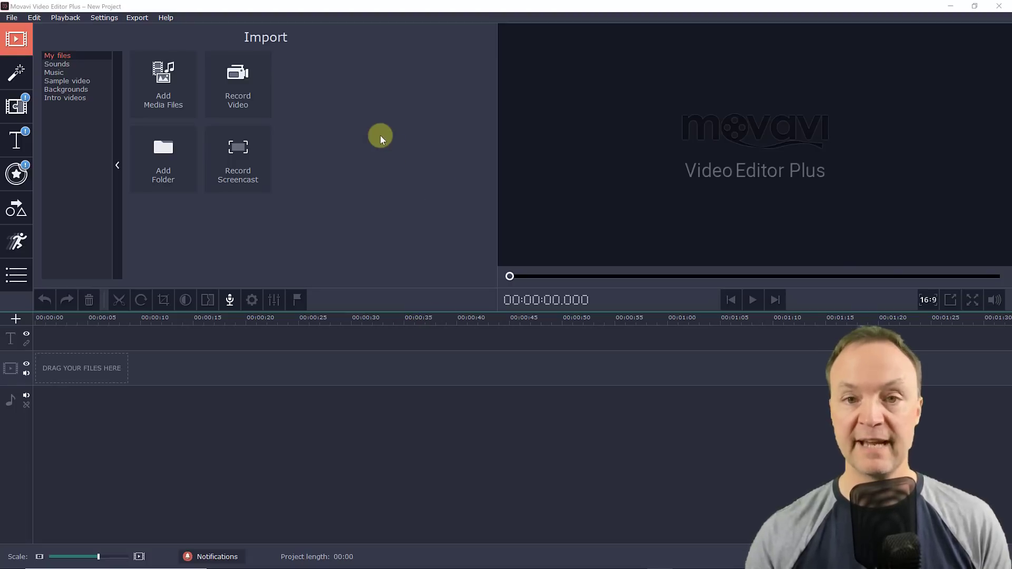
# - Start a quick video with the clips 160820_233_NYC_TimeSquare5_1080p, 678598007 and 722740795 from the Movavi folder
pyautogui.click(12, 19)
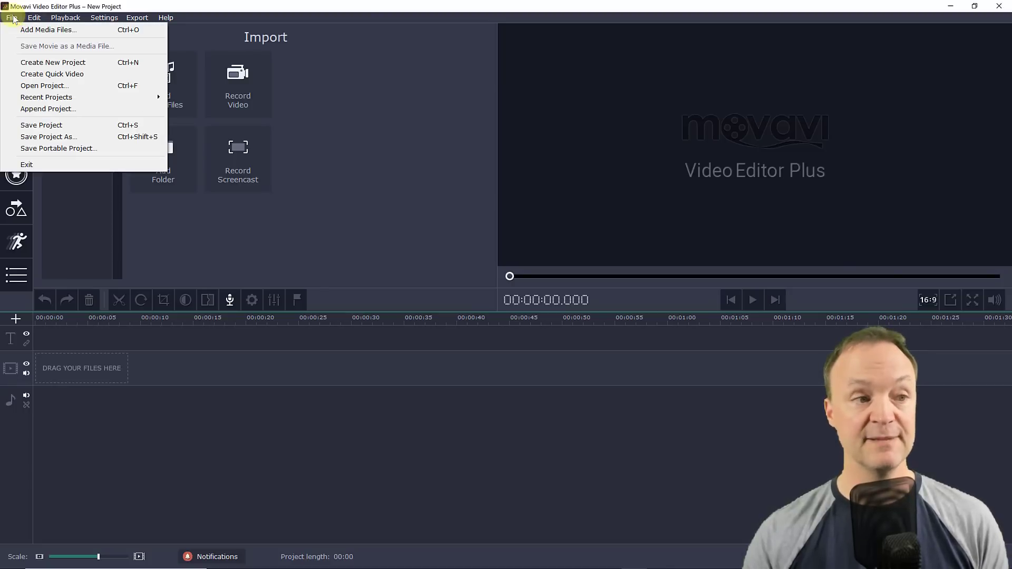
pyautogui.click(49, 74)
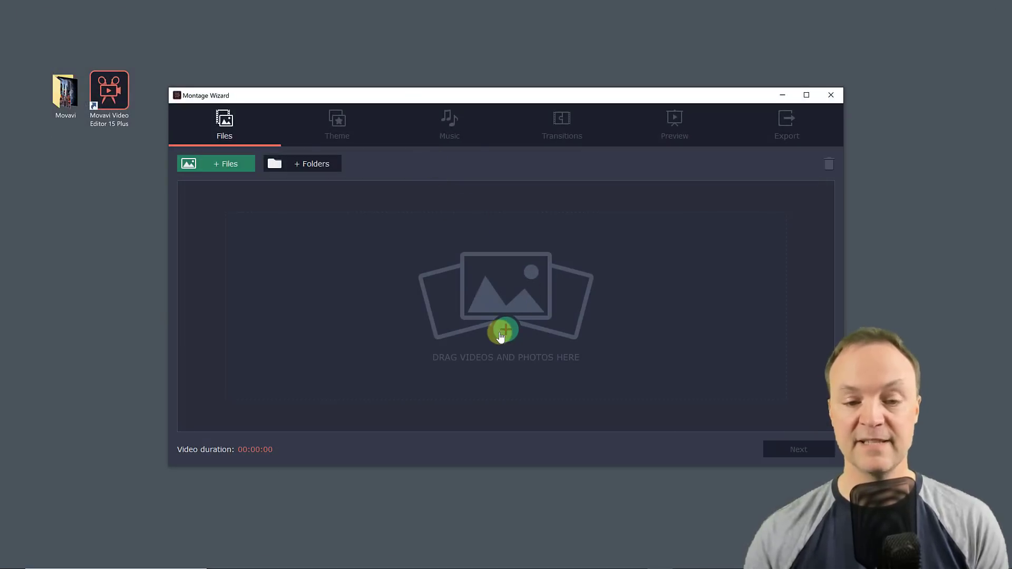
pyautogui.click(503, 331)
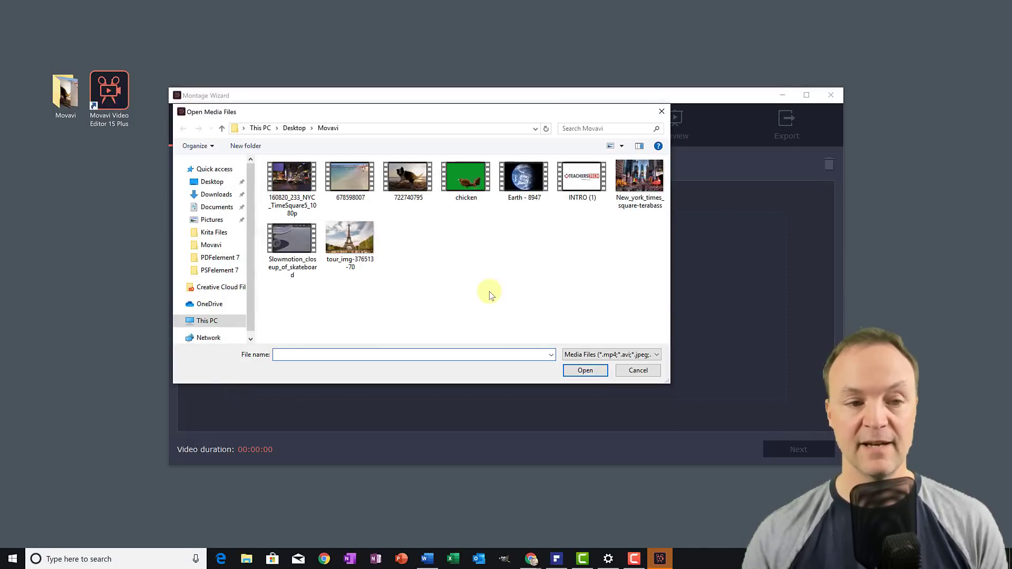
pyautogui.click(416, 182)
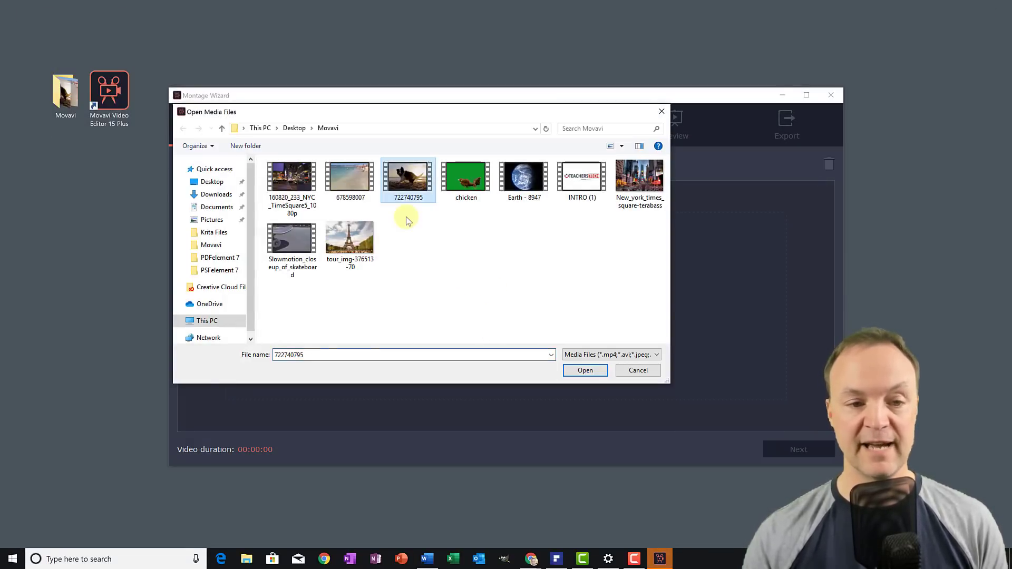
pyautogui.keyDown('shift'); pyautogui.click(285, 158); pyautogui.keyUp('shift')
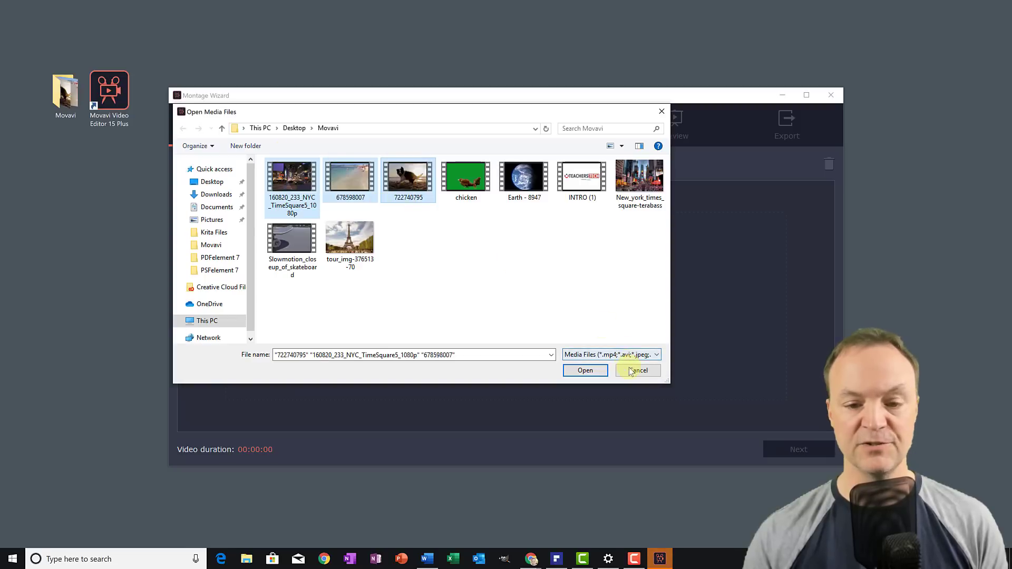
pyautogui.click(585, 370)
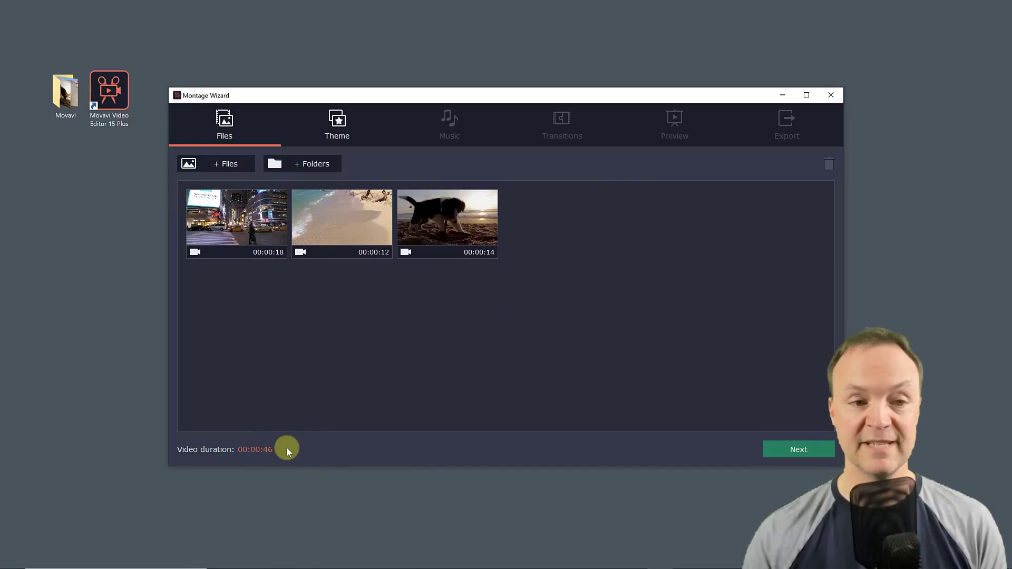
# - Preview the quick video with the Travel theme and leave the wizard without exporting
pyautogui.click(794, 445)
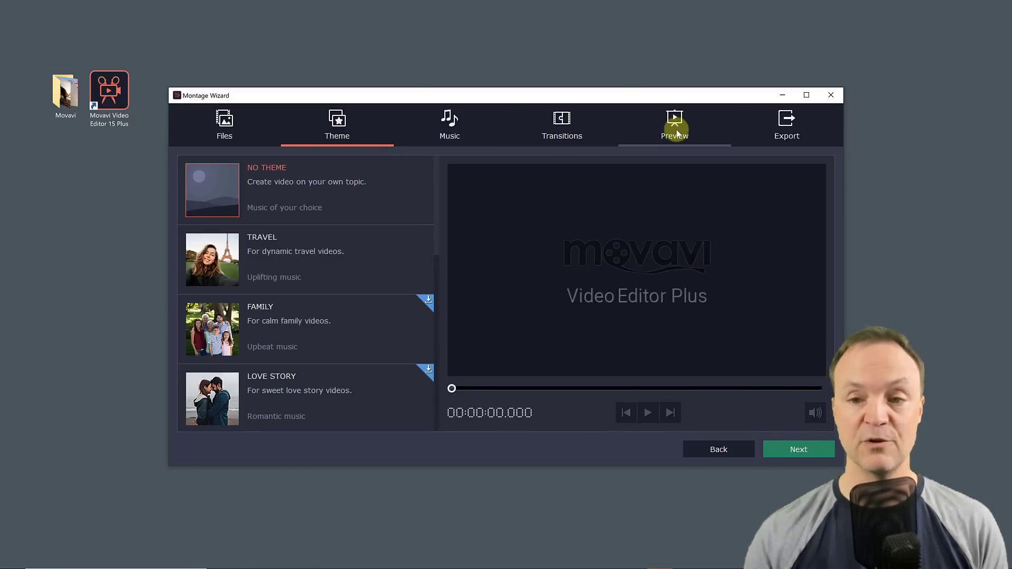
pyautogui.click(228, 269)
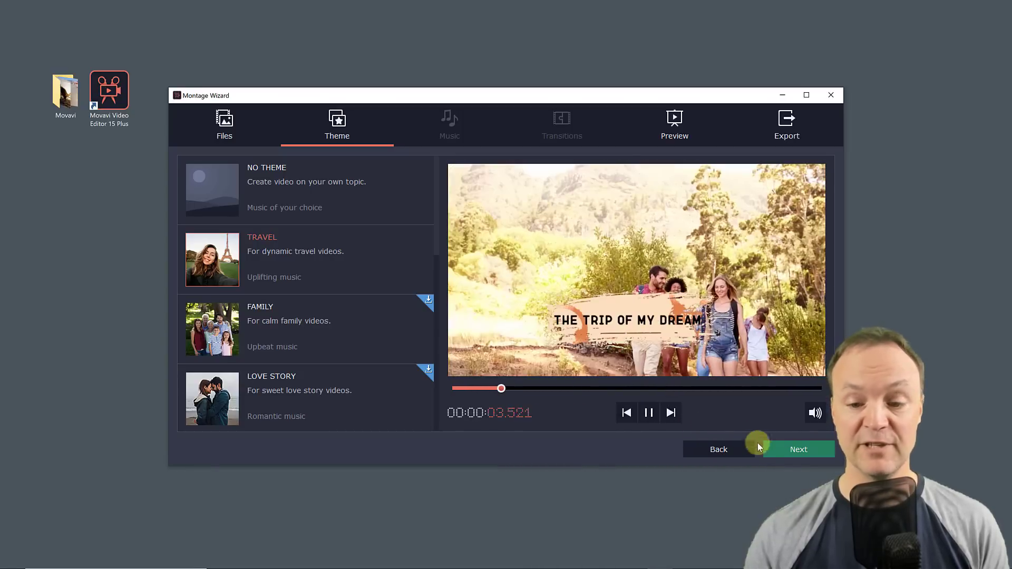
pyautogui.click(808, 452)
pyautogui.click(646, 302)
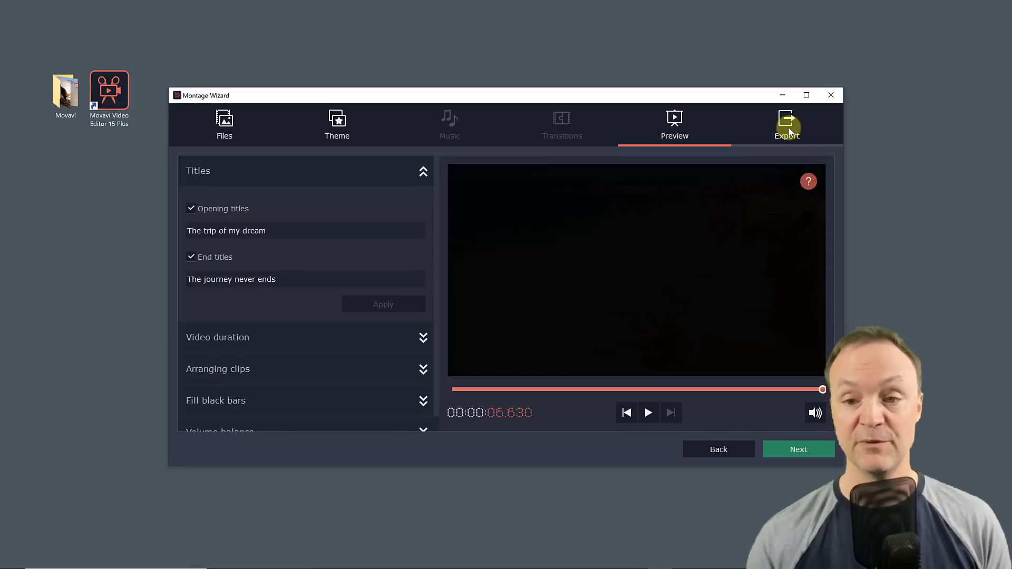
pyautogui.click(831, 97)
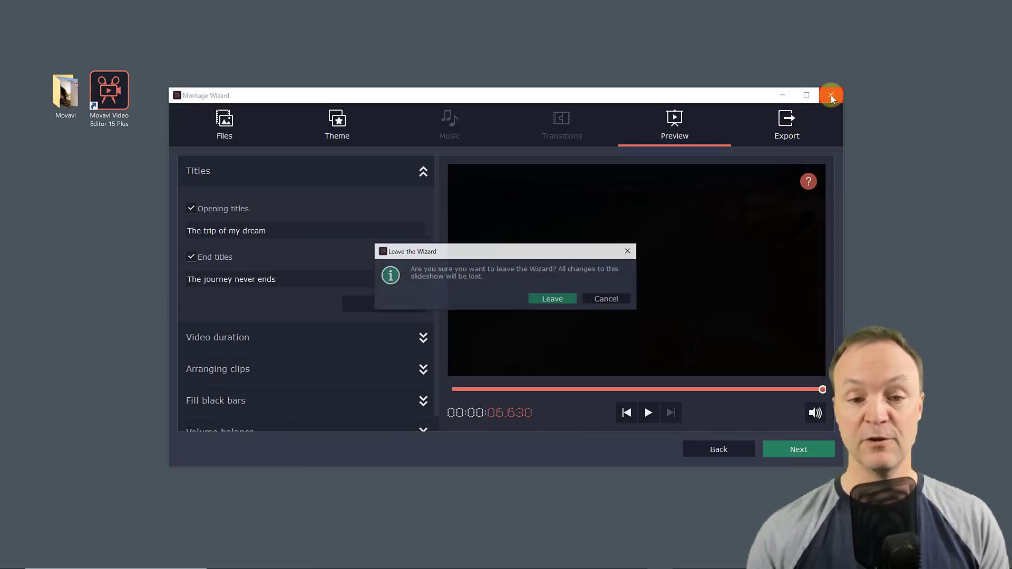
pyautogui.click(554, 298)
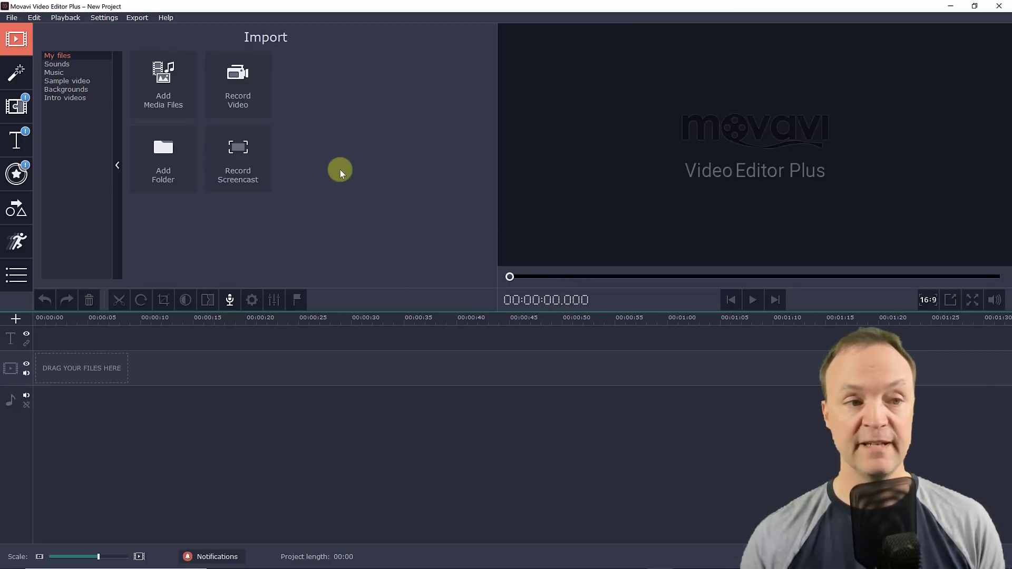
# - Import the video 160820_233_NYC_TimeSquare5_1080p from the Movavi folder into the project
pyautogui.click(165, 83)
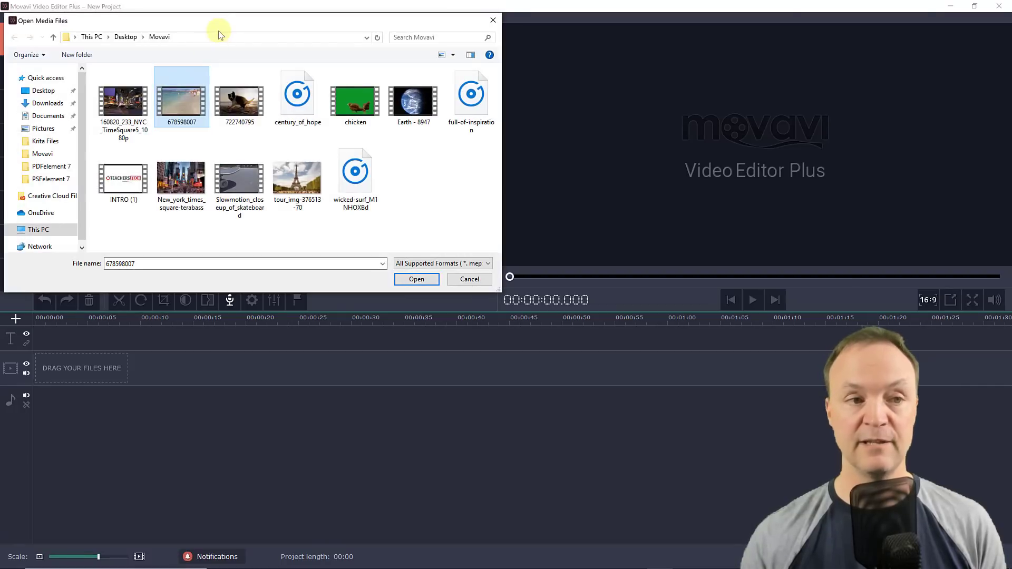
pyautogui.click(124, 103)
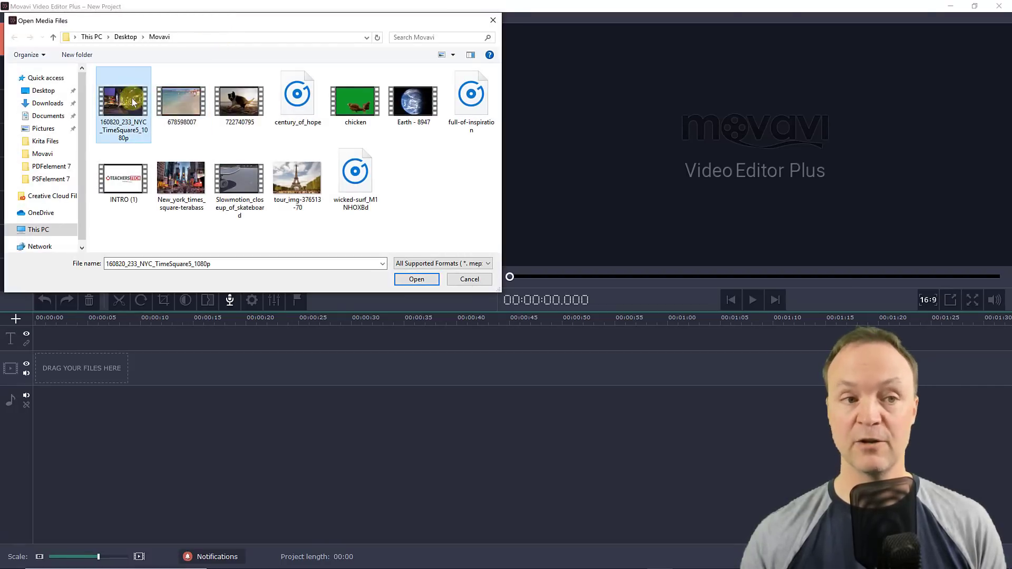
pyautogui.click(417, 278)
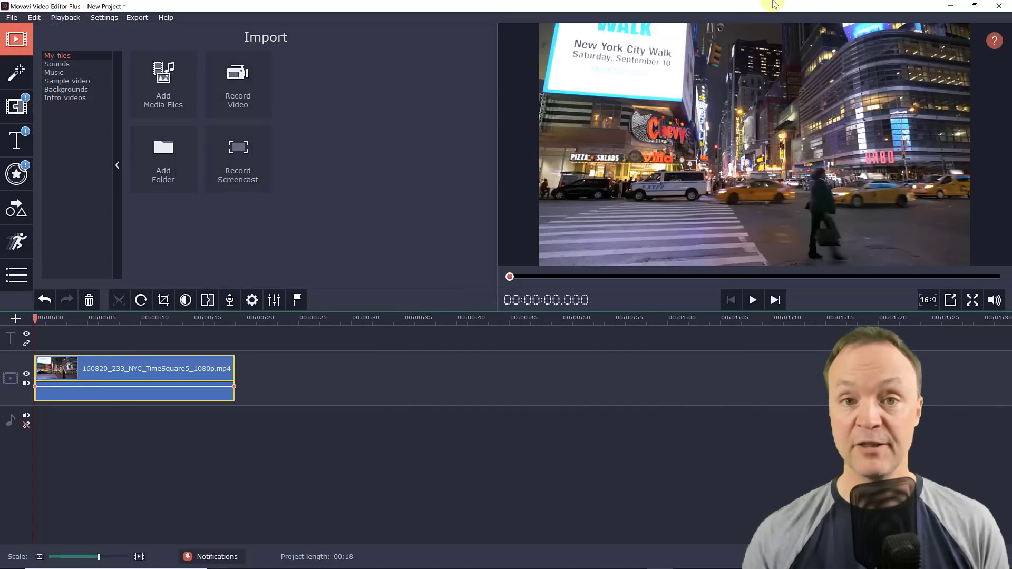
# - Add 722740795 and the century_of_hope audio from the desktop's Movavi folder to the timeline, and move the Times Square clip after 722740795
pyautogui.click(971, 7)
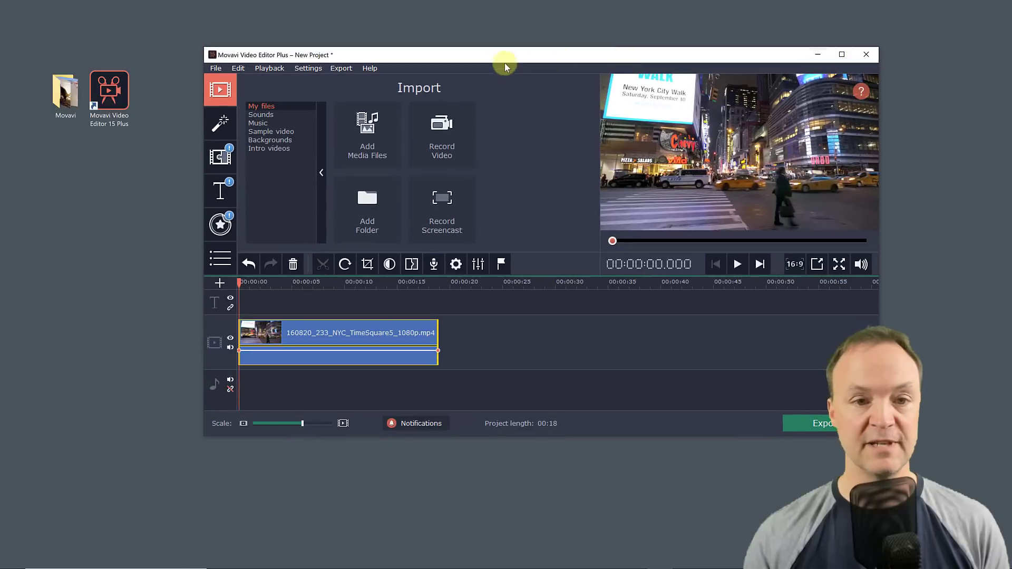
pyautogui.doubleClick(59, 110)
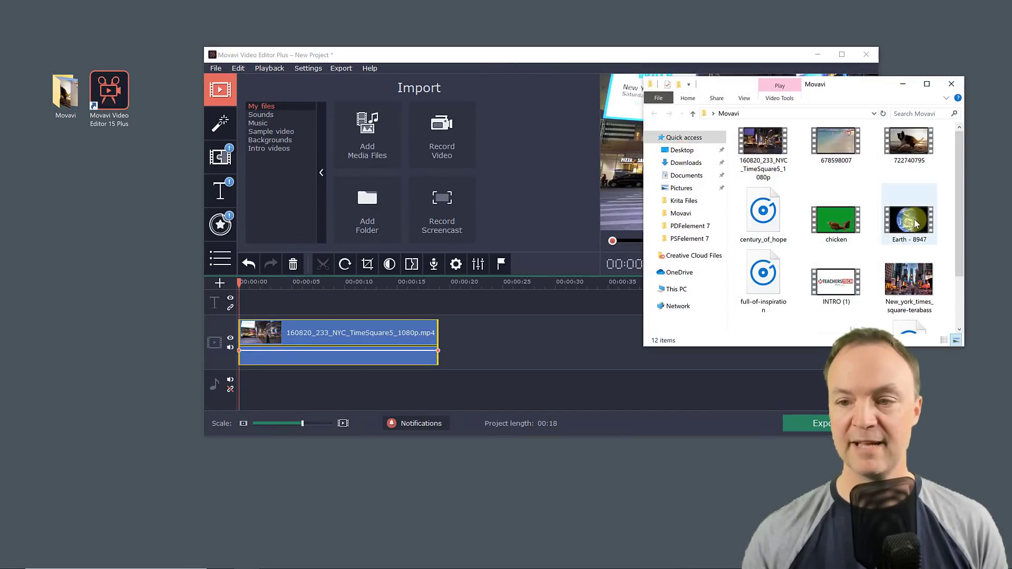
pyautogui.moveTo(911, 144); pyautogui.dragTo(498, 388)
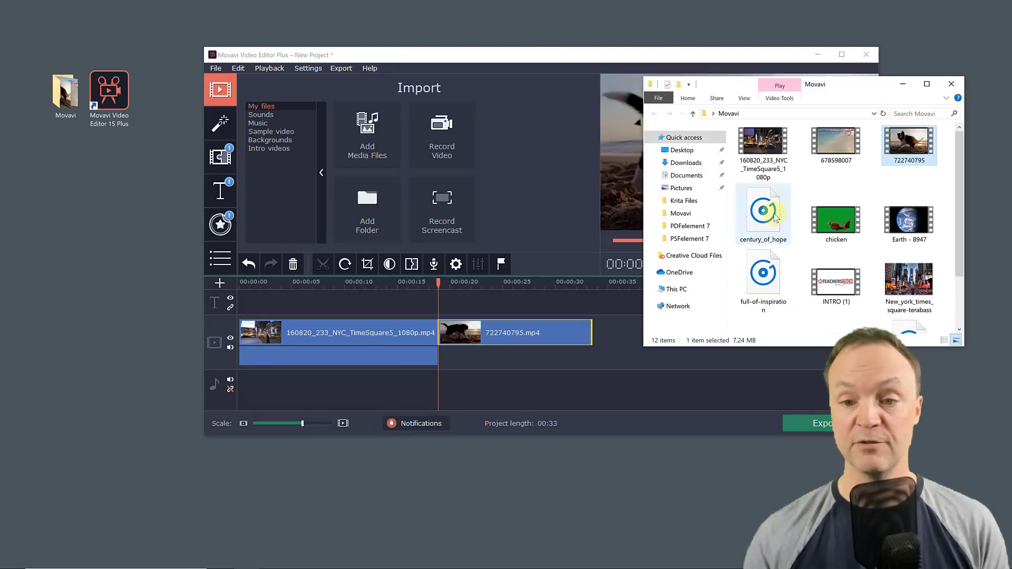
pyautogui.moveTo(775, 217); pyautogui.dragTo(262, 384)
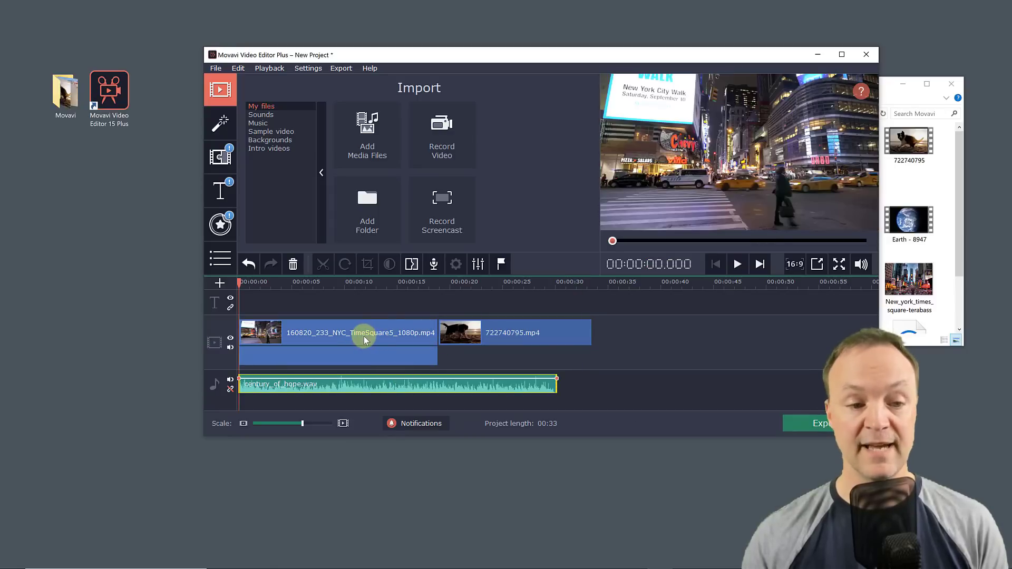
pyautogui.moveTo(363, 340); pyautogui.dragTo(719, 337)
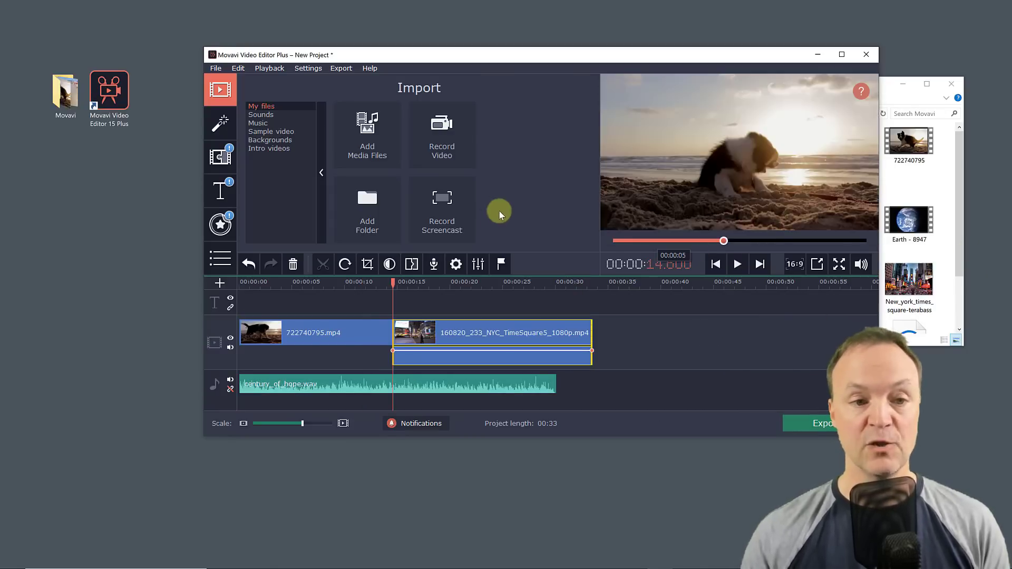
# - Import the slow-motion skateboard video and the photo tour_img-376513-70 together into the project
pyautogui.click(355, 150)
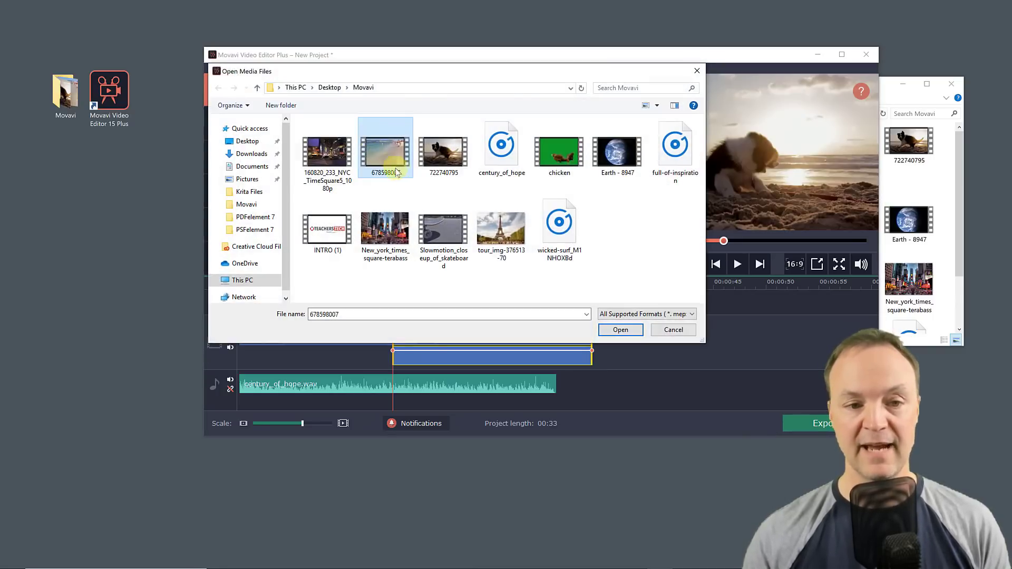
pyautogui.moveTo(443, 287); pyautogui.dragTo(527, 200)
pyautogui.click(621, 329)
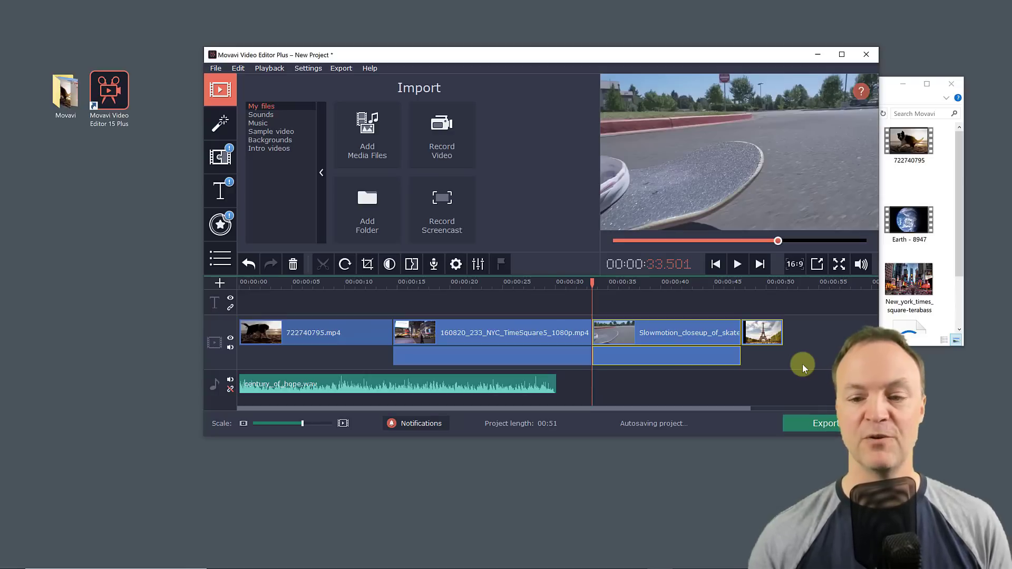
# - Delete the clips from the timeline to clear it
pyautogui.click(749, 343)
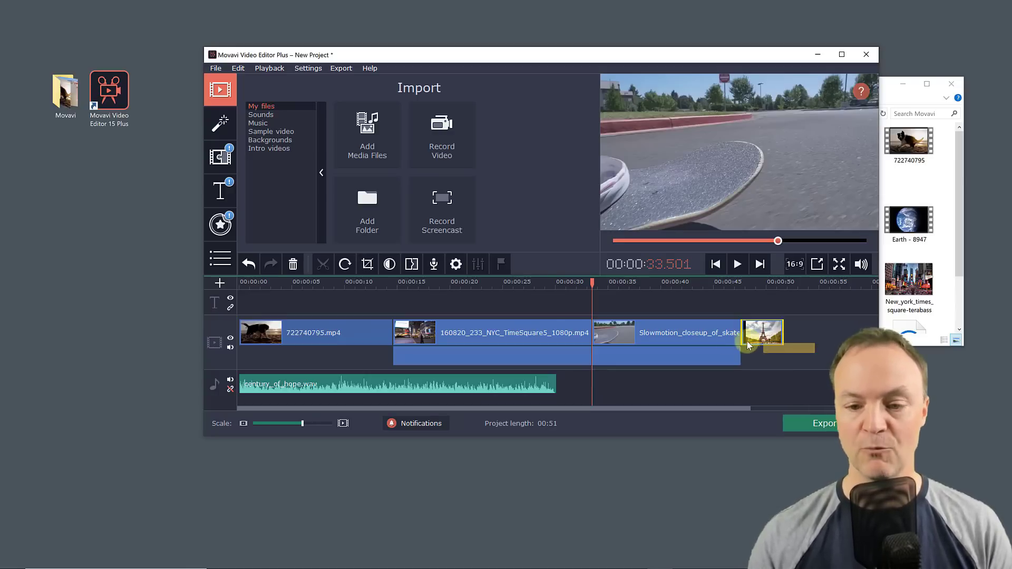
pyautogui.keyDown('ctrl'); pyautogui.click(698, 336); pyautogui.keyUp('ctrl')
pyautogui.press('Delete')
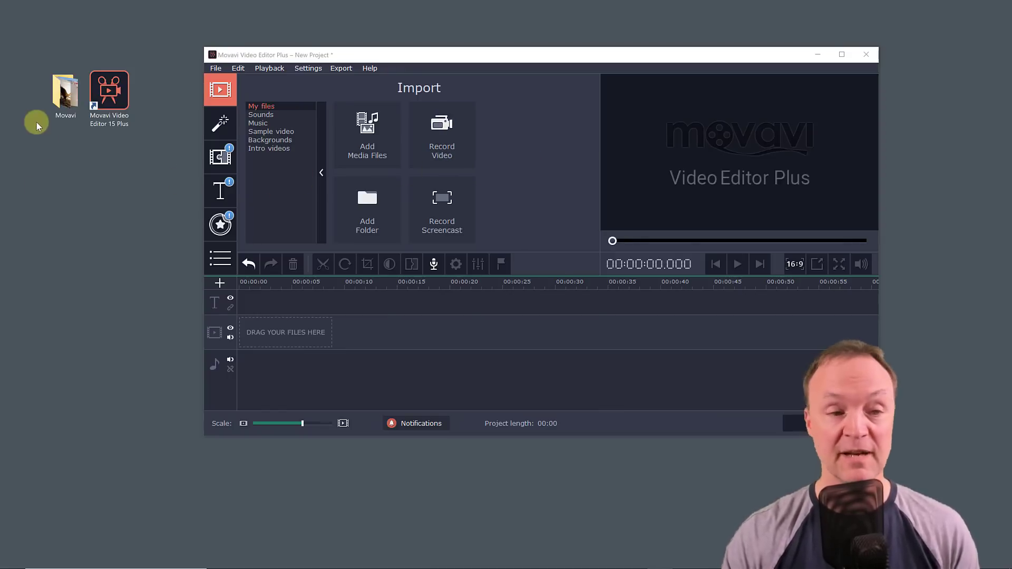
# - Add the Earth - 8947 video from the desktop's Movavi folder to the video track and preview it in the maximized editor
pyautogui.doubleClick(65, 94)
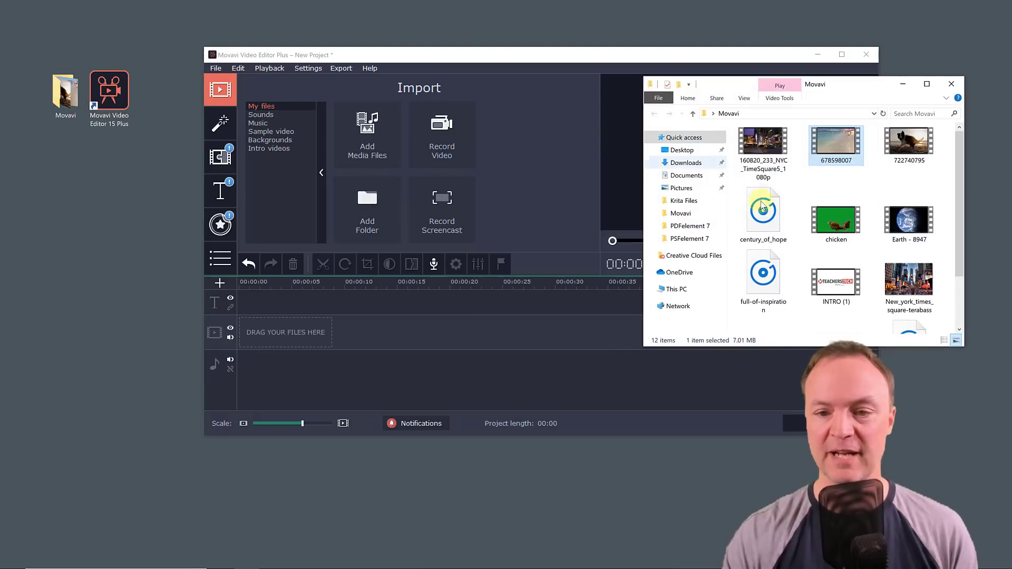
pyautogui.scroll(-1, 891, 269)
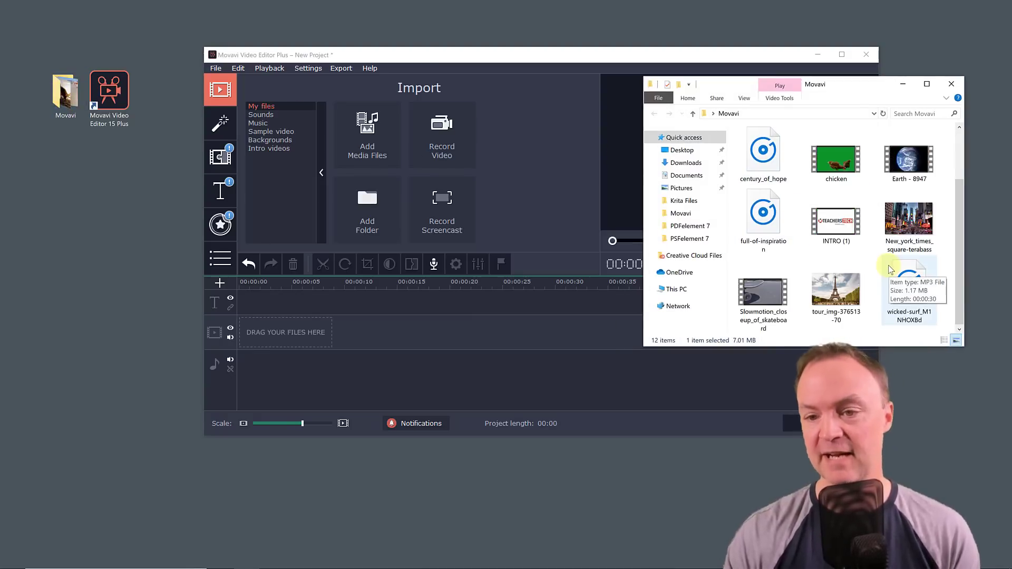
pyautogui.scroll(1, 891, 270)
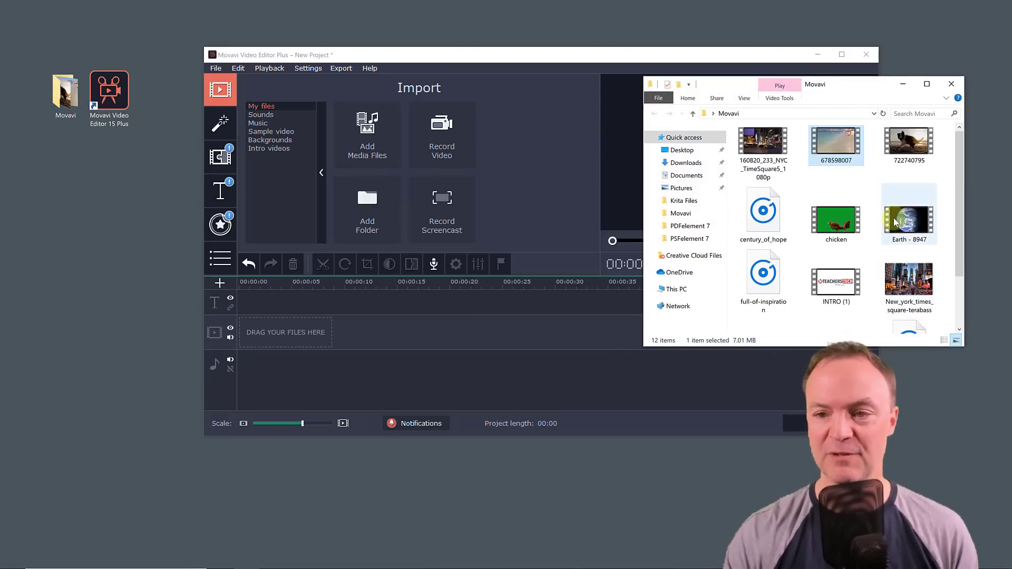
pyautogui.moveTo(891, 232); pyautogui.dragTo(300, 391)
pyautogui.click(476, 391)
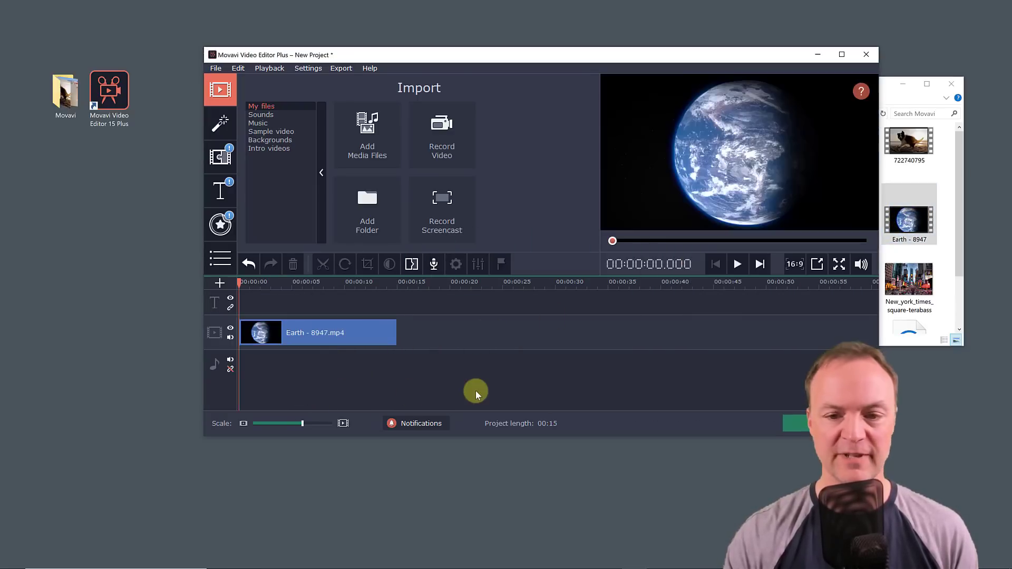
pyautogui.click(841, 54)
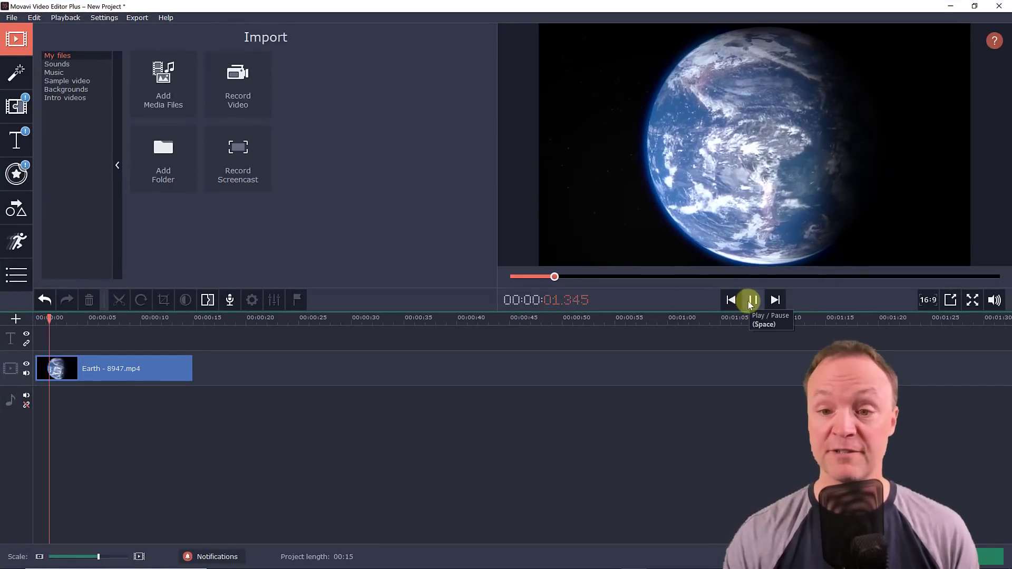
pyautogui.click(752, 301)
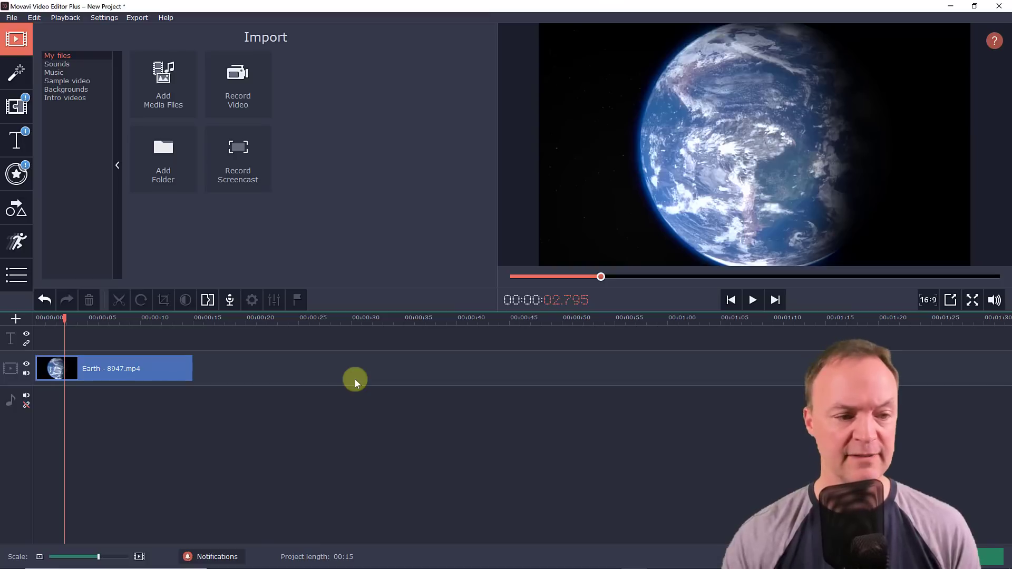
# - Trim both ends of the Earth - 8947 clip to a length of about 8.5 seconds and play back the result
pyautogui.click(174, 368)
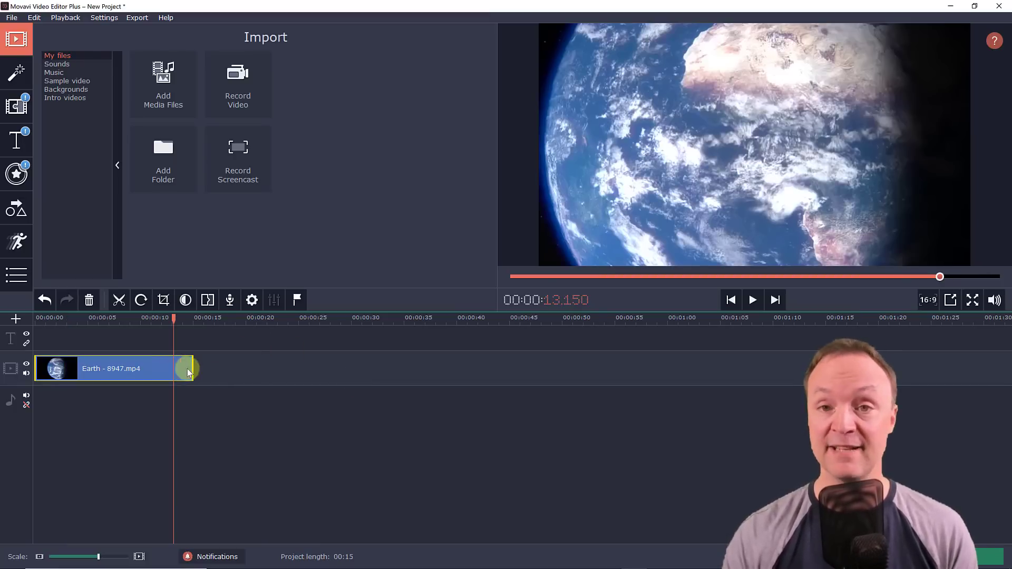
pyautogui.moveTo(194, 372); pyautogui.dragTo(161, 371)
pyautogui.moveTo(35, 368); pyautogui.dragTo(72, 366)
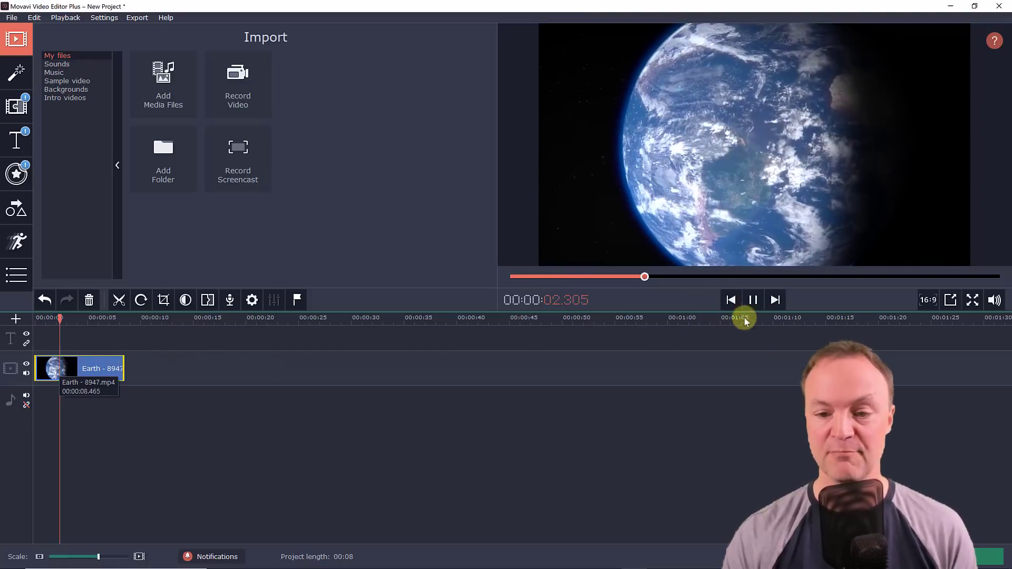
pyautogui.click(752, 300)
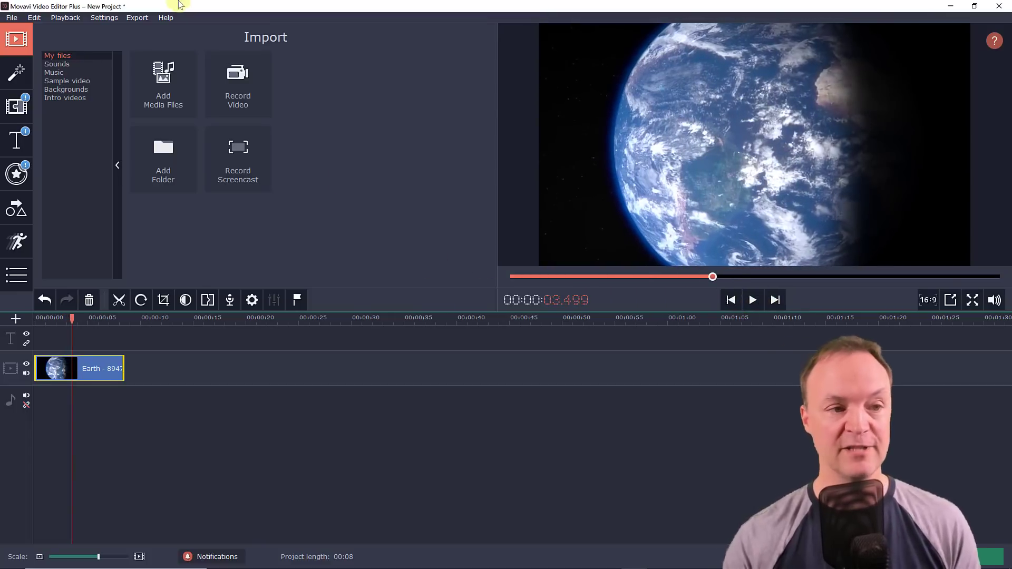
# - Import the INTRO (1) video after the Earth clip on the timeline and preview it
pyautogui.click(171, 82)
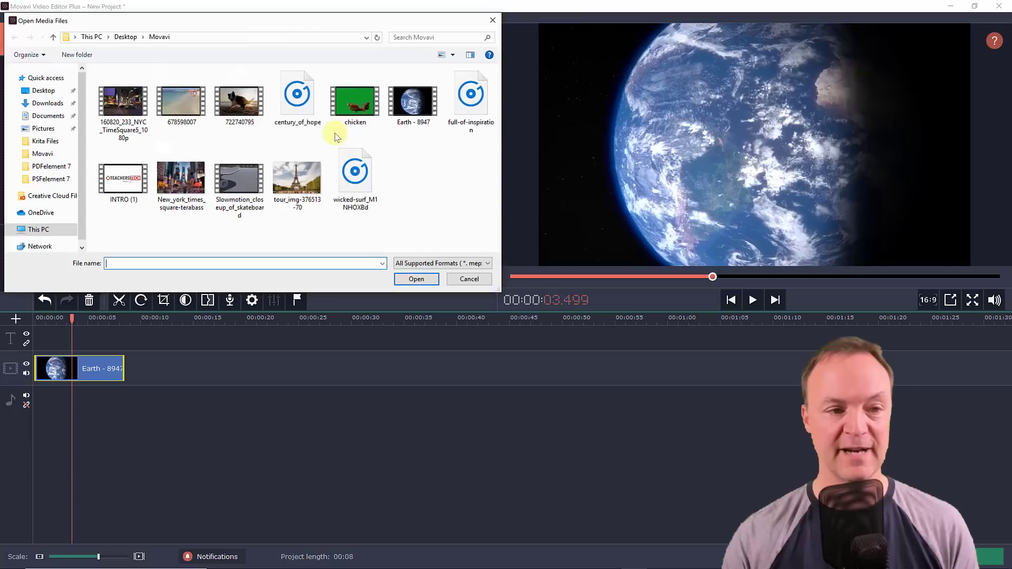
pyautogui.doubleClick(118, 181)
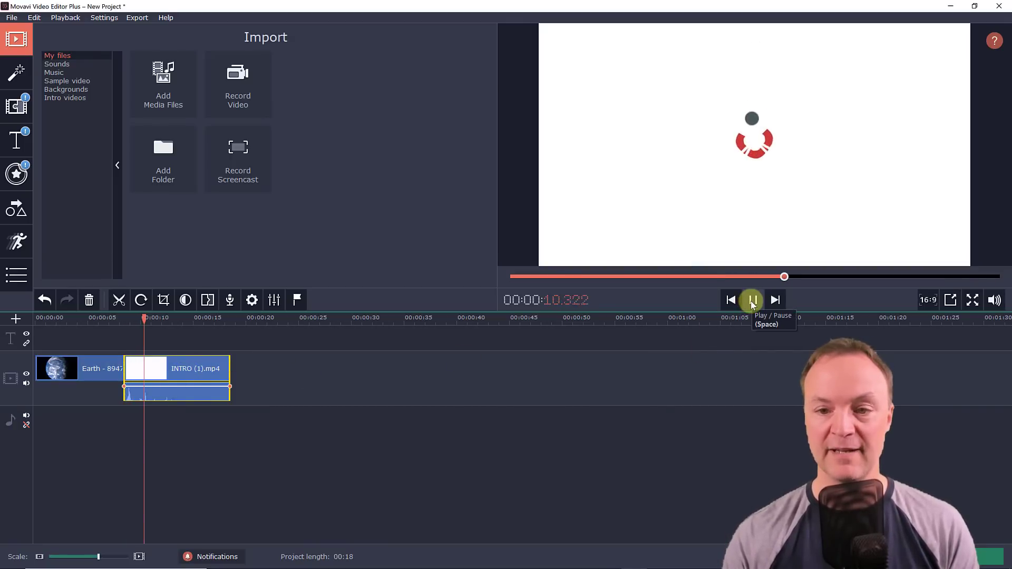
pyautogui.click(752, 301)
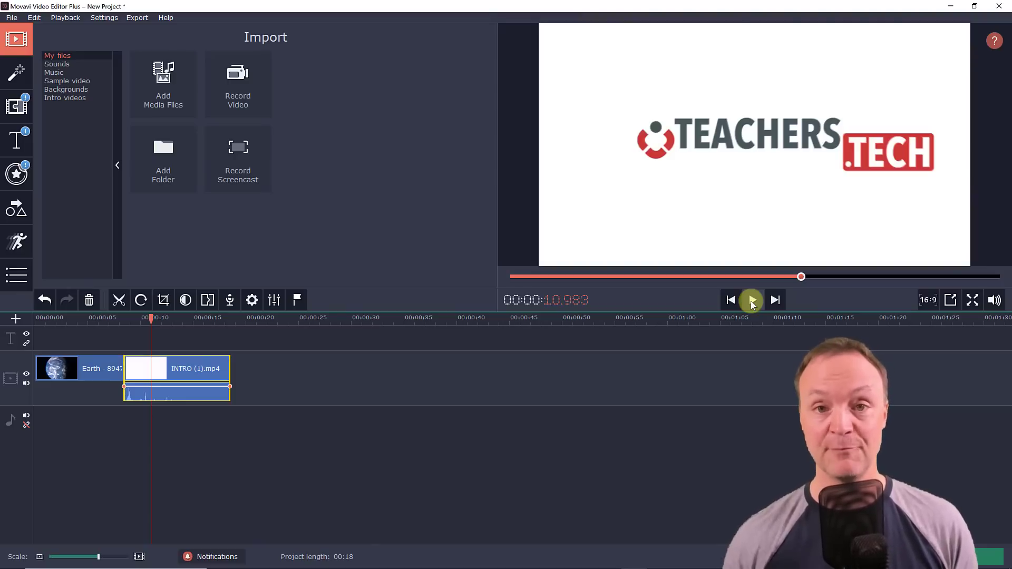
# - Set the INTRO (1) clip's speed to 400% and play the timeline from before it to preview the change
pyautogui.click(177, 374)
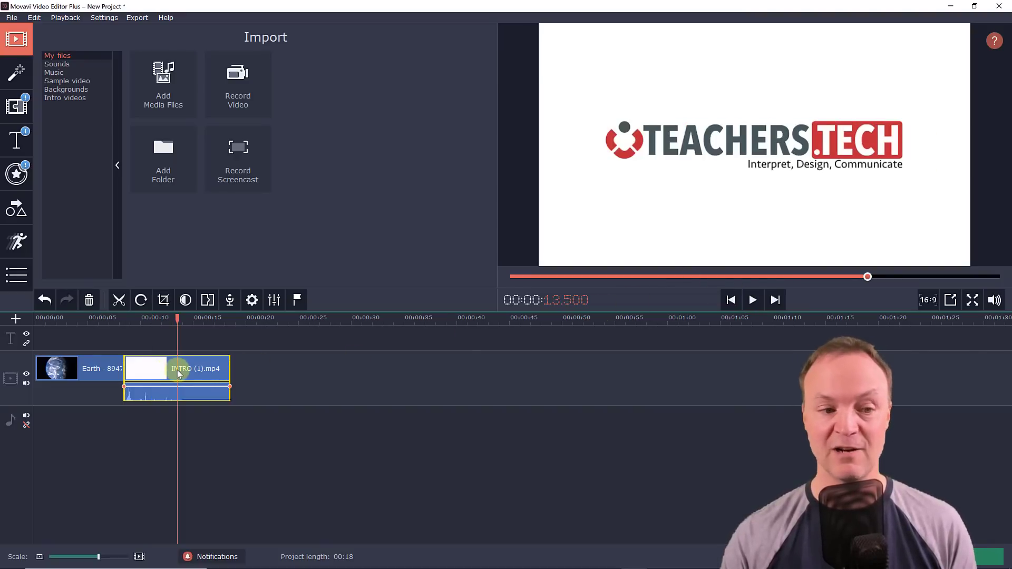
pyautogui.click(253, 301)
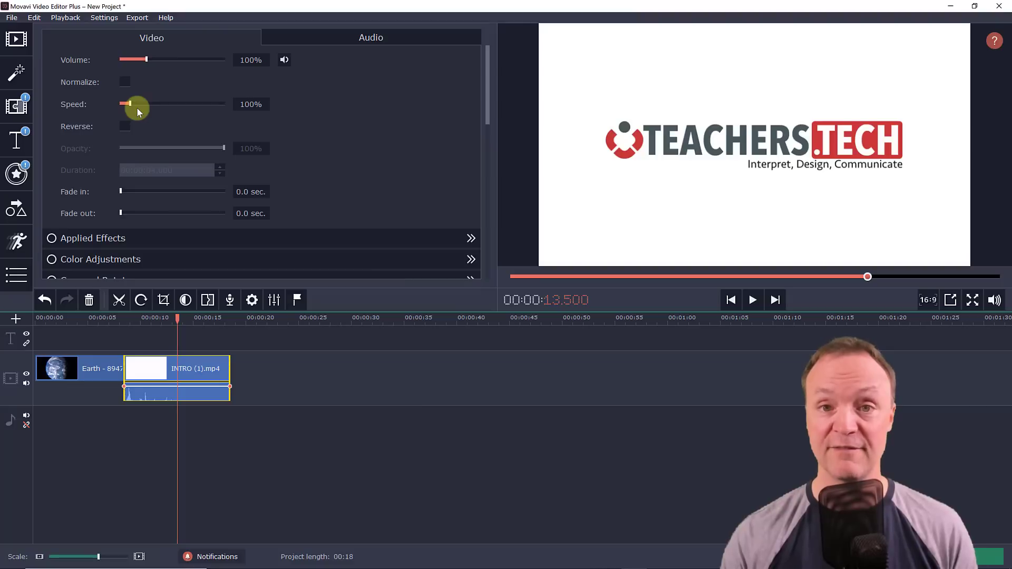
pyautogui.moveTo(132, 107); pyautogui.dragTo(163, 106)
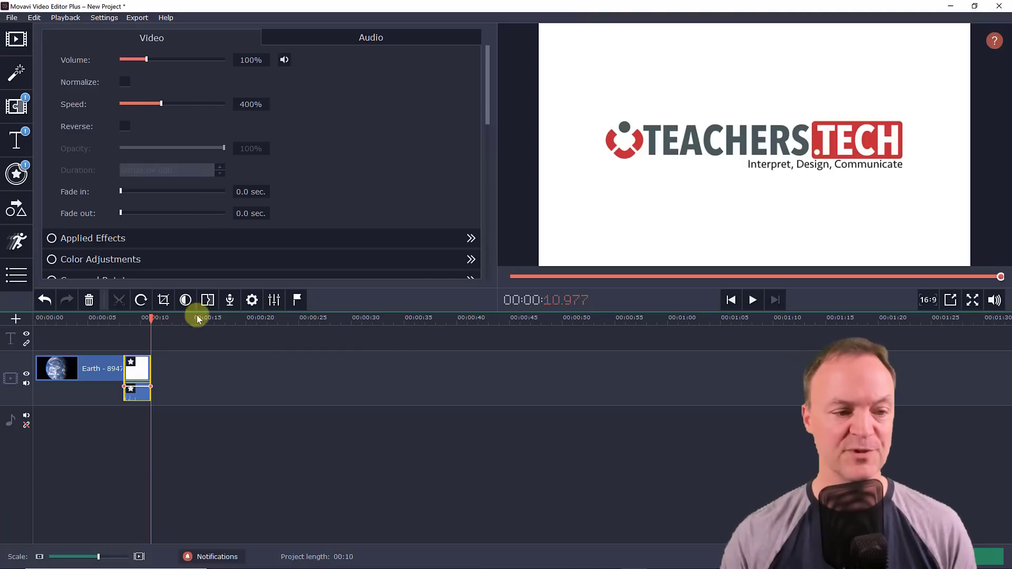
pyautogui.moveTo(148, 319); pyautogui.dragTo(119, 319)
pyautogui.click(751, 300)
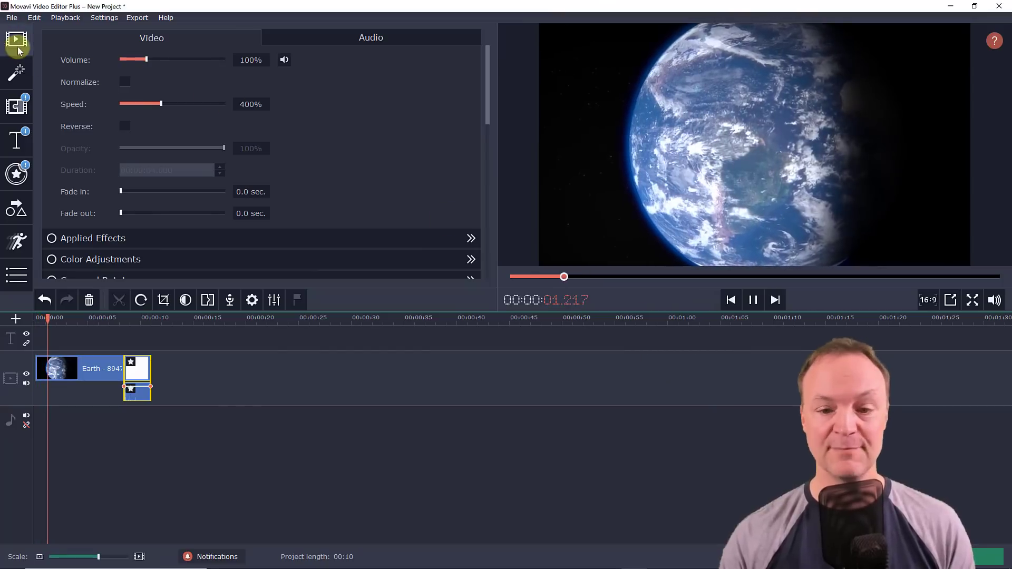
pyautogui.click(753, 299)
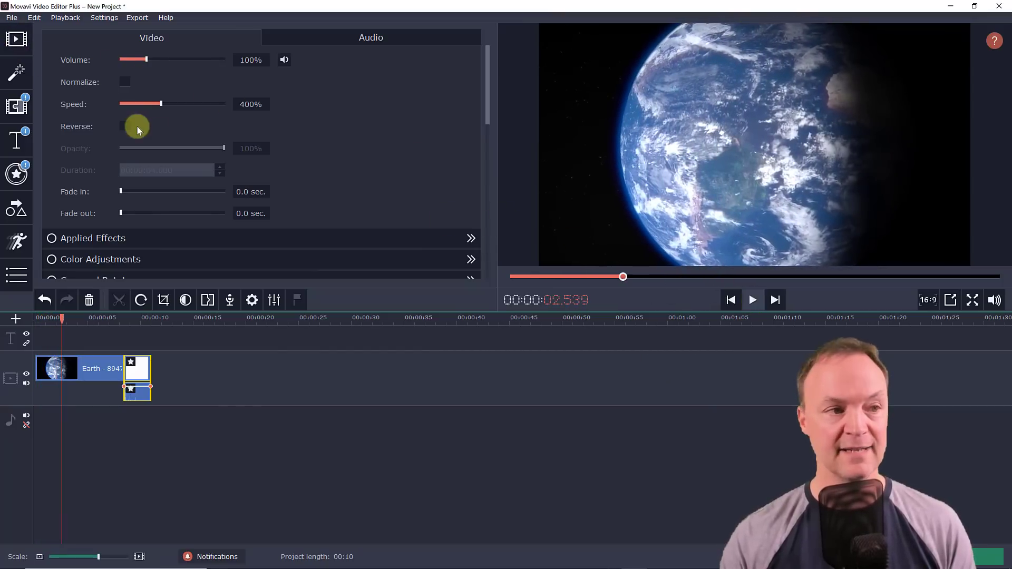
# - Import the 160820_233_NYC_TimeSquare5_1080p video after the INTRO (1) clip and preview its opening seconds
pyautogui.click(18, 50)
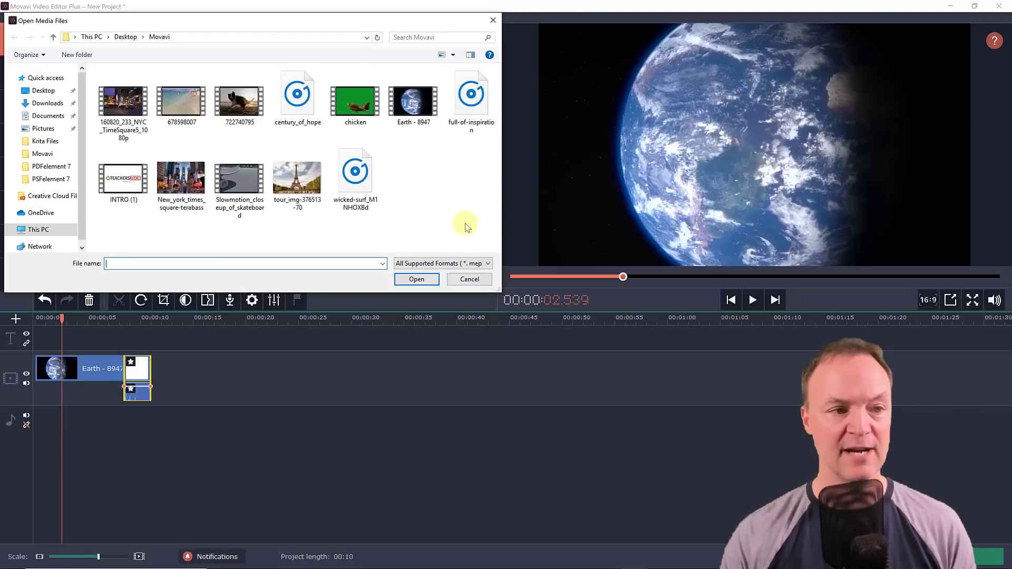
pyautogui.moveTo(126, 114); pyautogui.dragTo(187, 383)
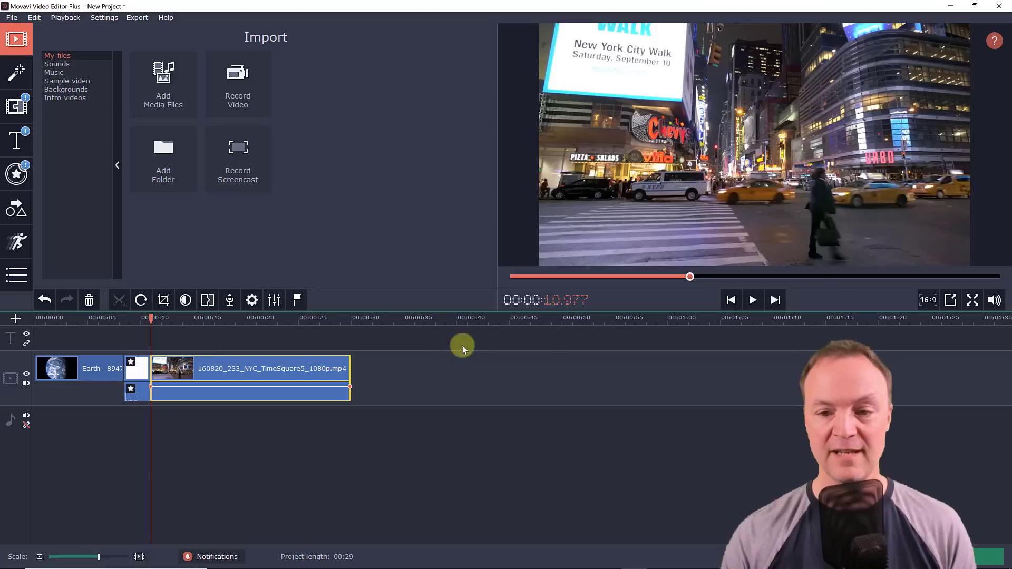
pyautogui.click(754, 300)
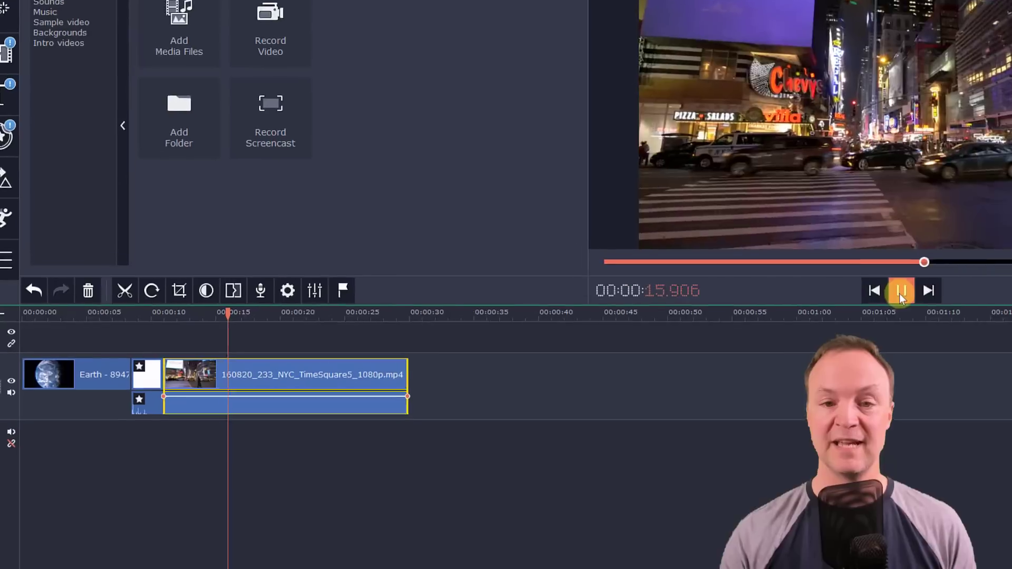
pyautogui.click(755, 301)
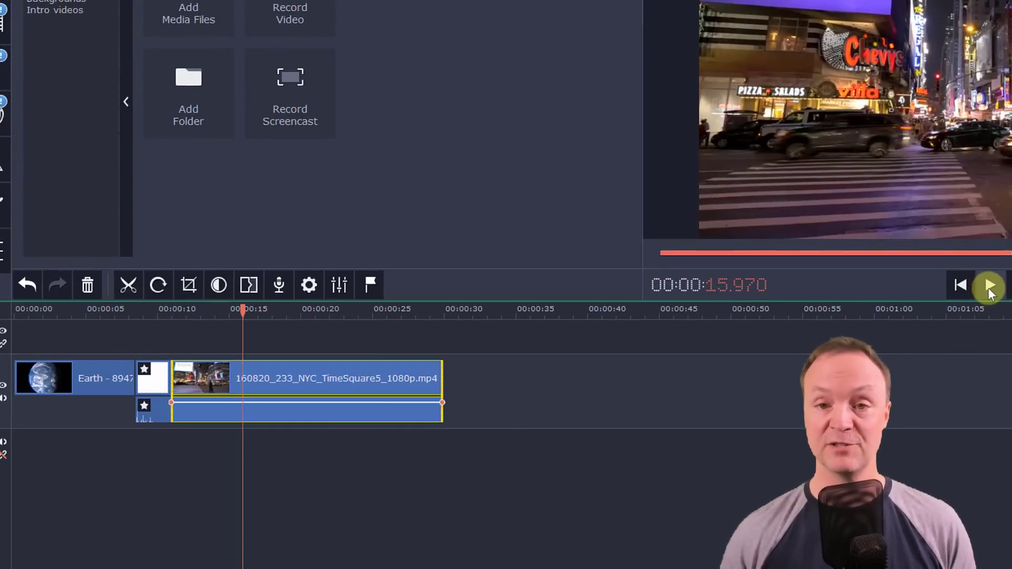
# - Split the Times Square clip at 00:00:16.000 and again at 00:00:22.500
pyautogui.click(242, 382)
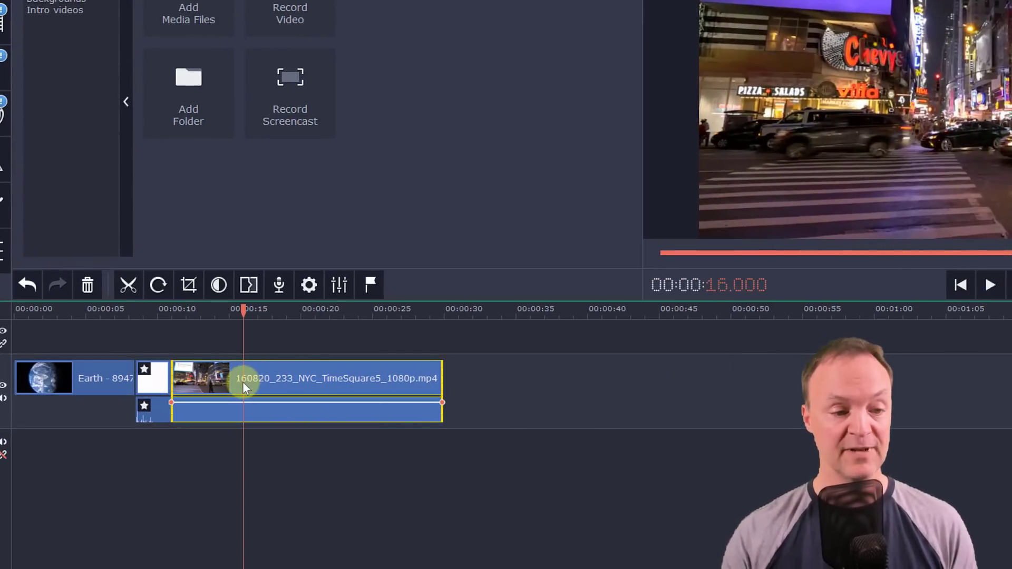
pyautogui.click(128, 287)
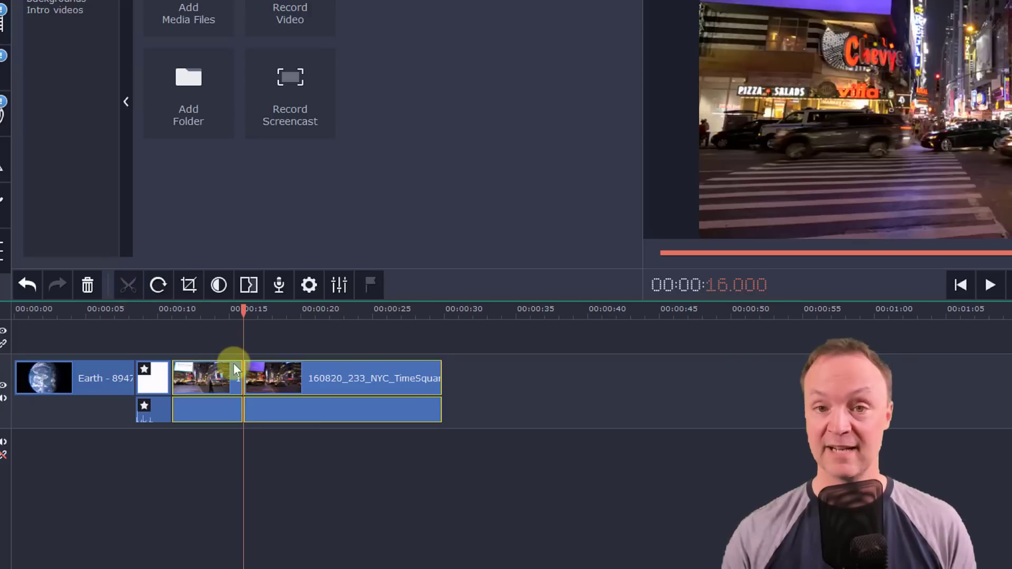
pyautogui.moveTo(242, 306); pyautogui.dragTo(335, 311)
pyautogui.click(128, 291)
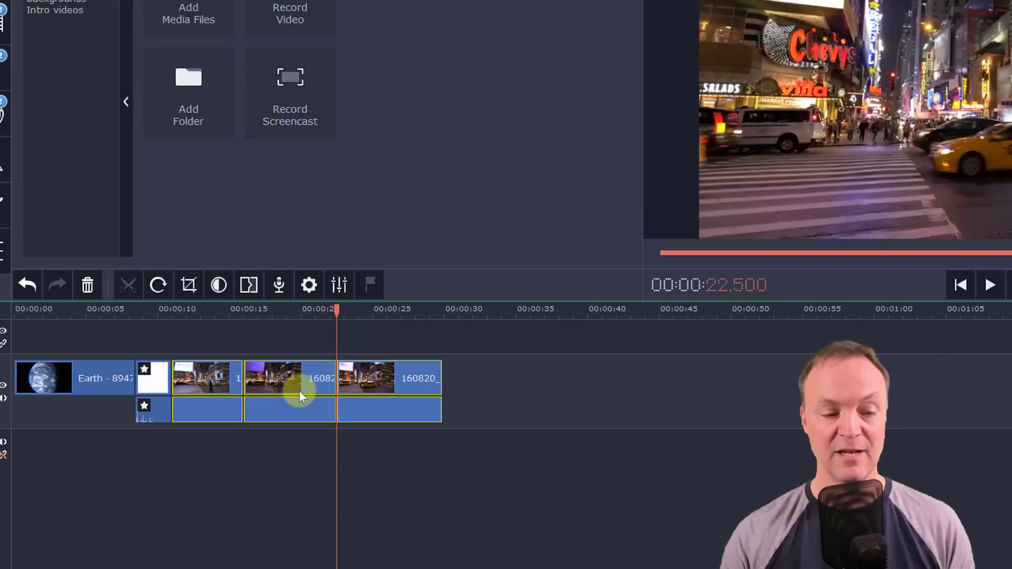
# - Move the middle Times Square segment to the end of the video track and delete it
pyautogui.moveTo(287, 377)
pyautogui.mouseDown()
pyautogui.moveTo(323, 344)
pyautogui.moveTo(411, 362)
pyautogui.moveTo(300, 368)
pyautogui.moveTo(305, 384)
pyautogui.mouseUp()
pyautogui.click(305, 384)
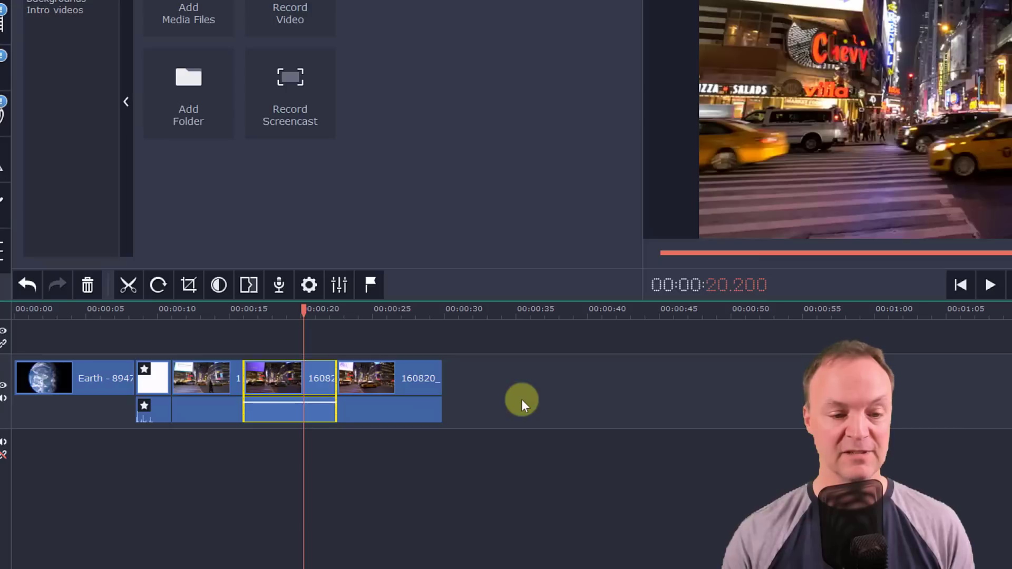
pyautogui.click(520, 400)
pyautogui.click(268, 384)
pyautogui.moveTo(293, 384); pyautogui.dragTo(565, 402)
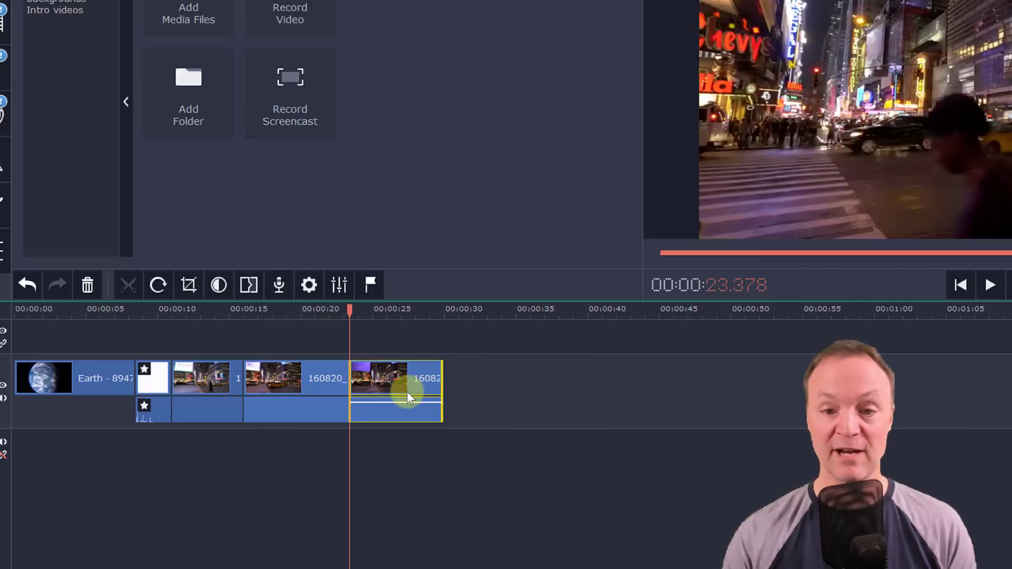
pyautogui.click(403, 391)
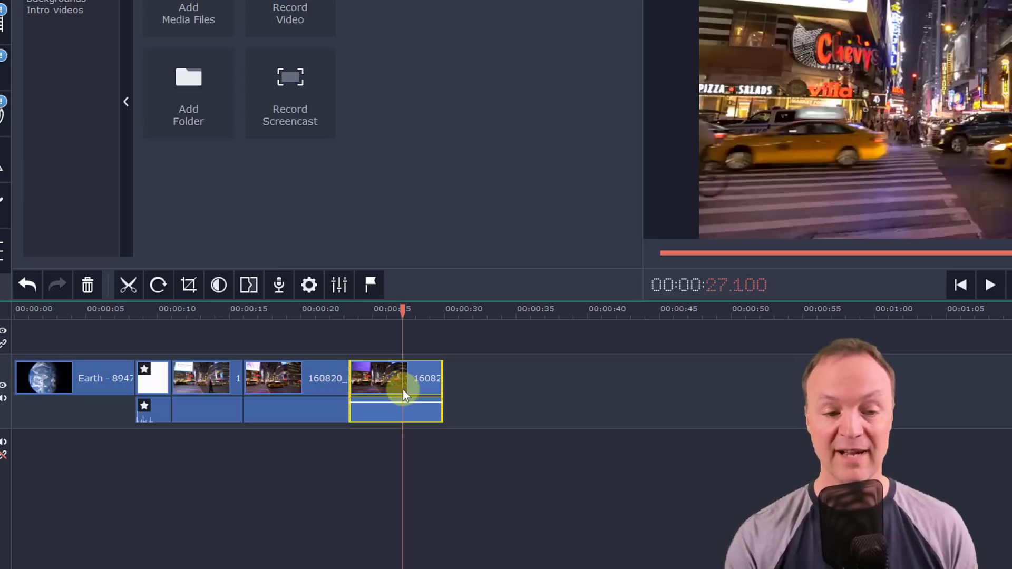
pyautogui.press('Delete')
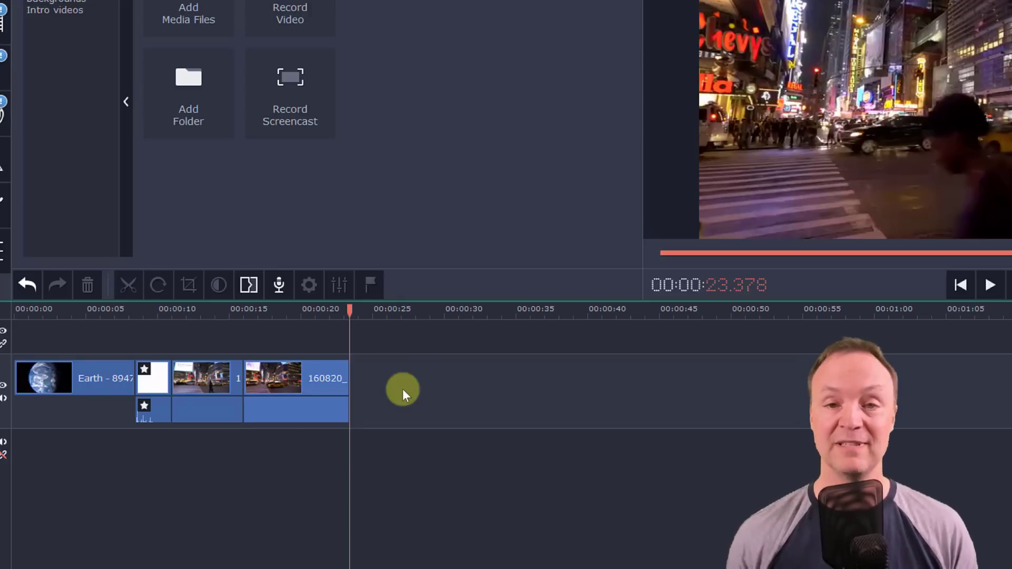
# - Play back the remaining Times Square segments, and undo the deletion, the segment move and the second split
pyautogui.click(204, 310)
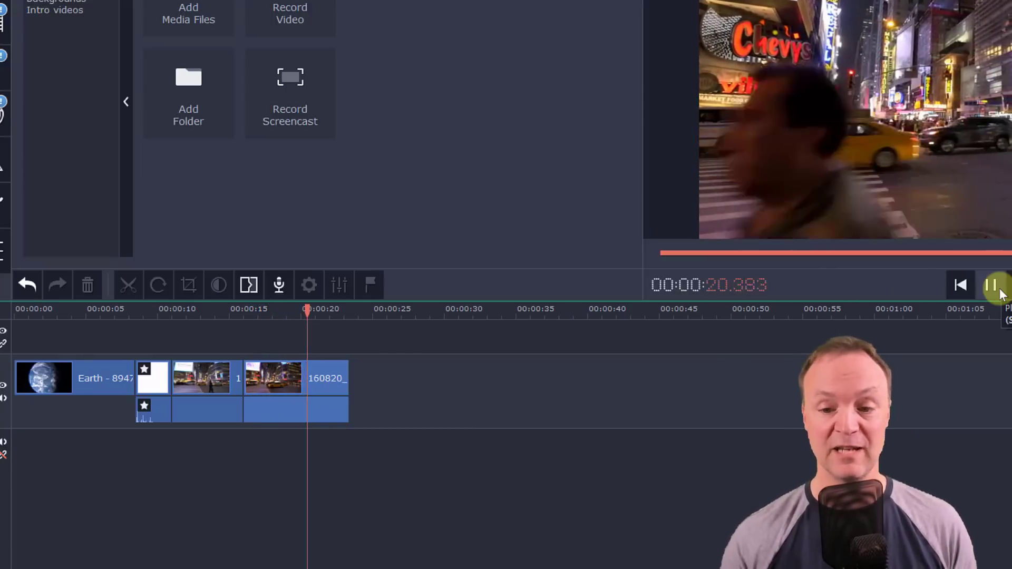
pyautogui.click(994, 291)
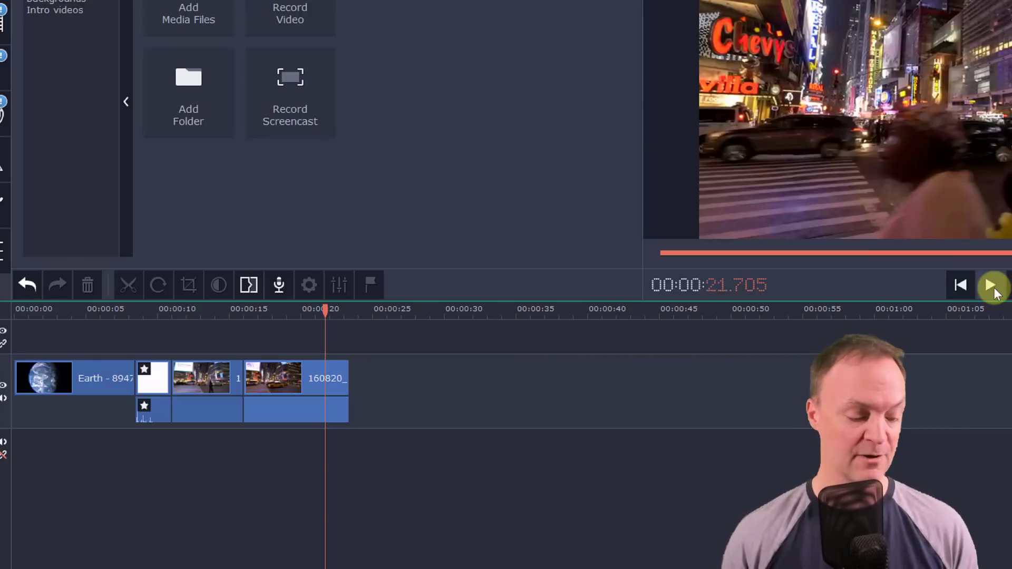
pyautogui.hotkey('ctrl', 'z')
pyautogui.hotkey('ctrl', 'z')
pyautogui.hotkey('ctrl', 'z')
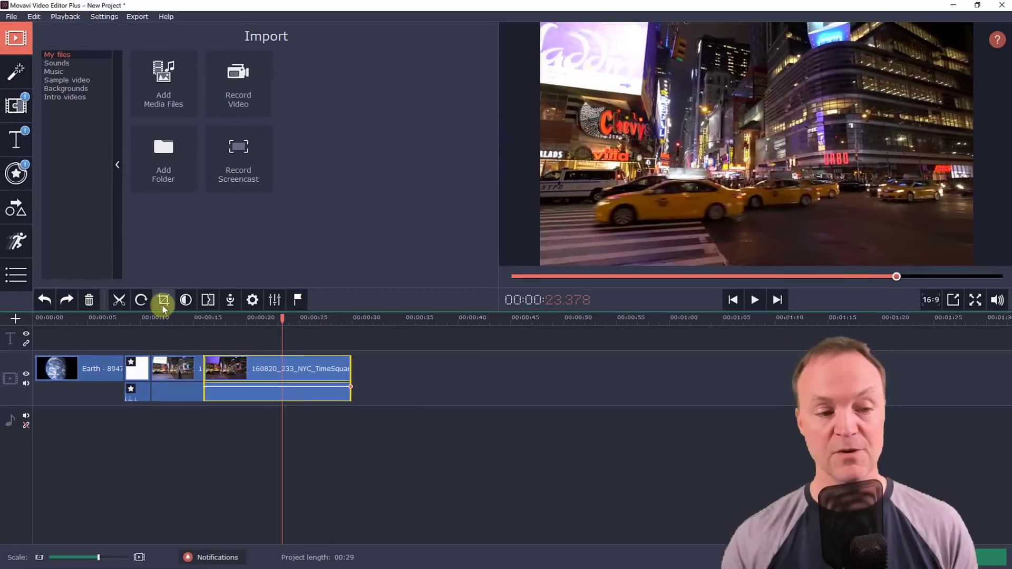
# - Crop the second Times Square segment to the lower-left part of its frame around the yellow taxi and play back the result
pyautogui.click(164, 302)
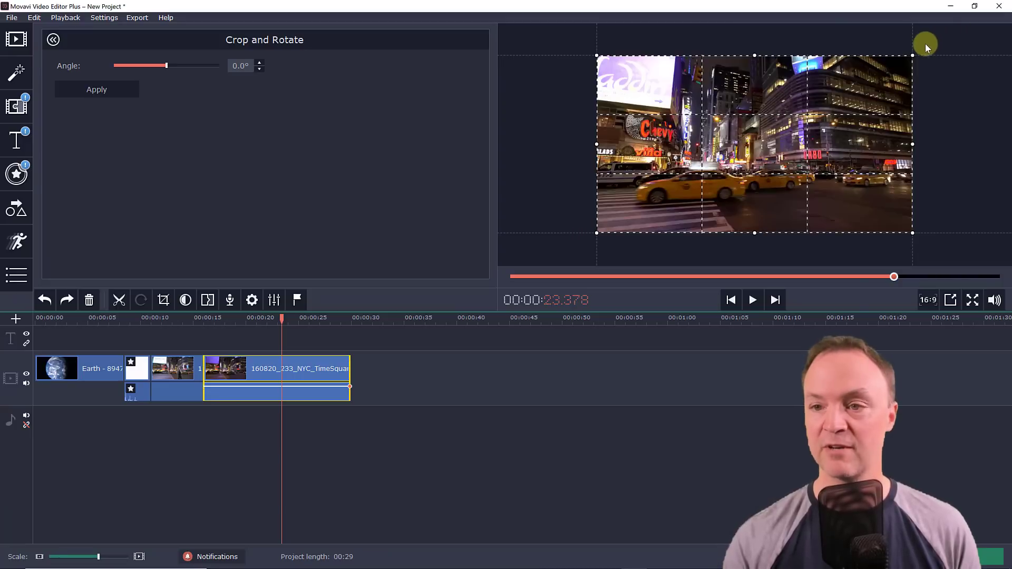
pyautogui.moveTo(912, 56); pyautogui.dragTo(779, 132)
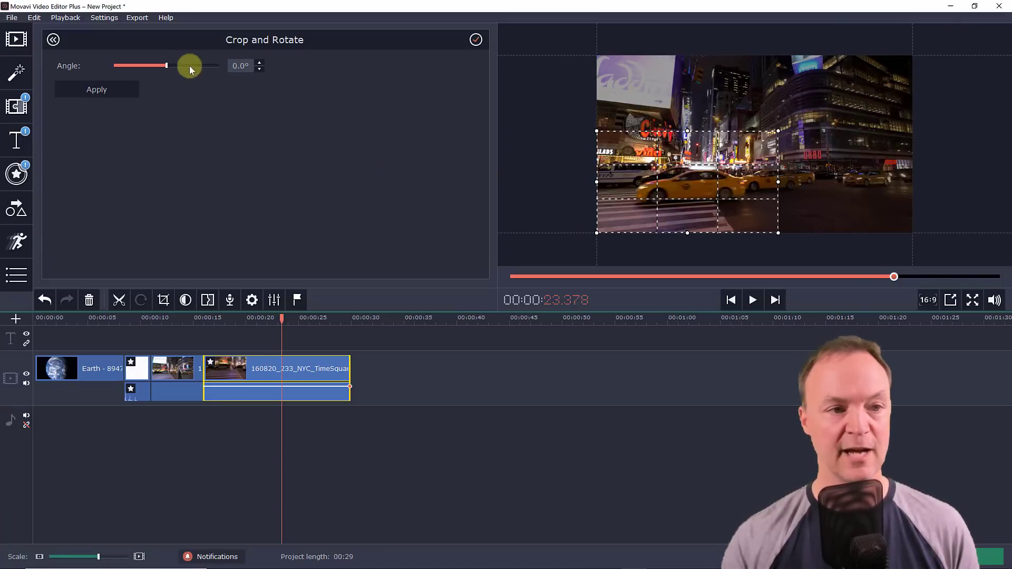
pyautogui.click(105, 89)
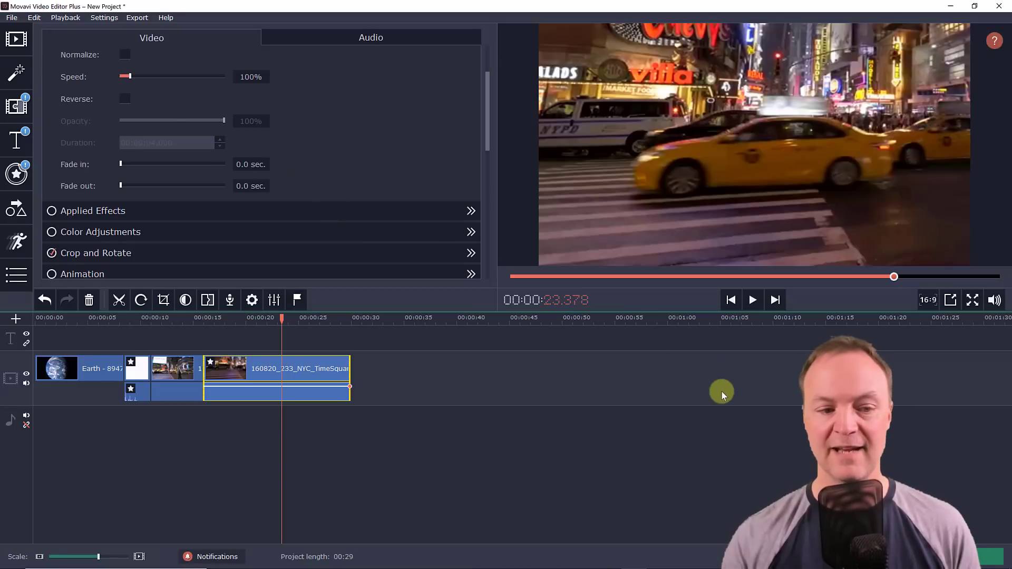
pyautogui.moveTo(283, 318); pyautogui.dragTo(246, 321)
pyautogui.click(751, 300)
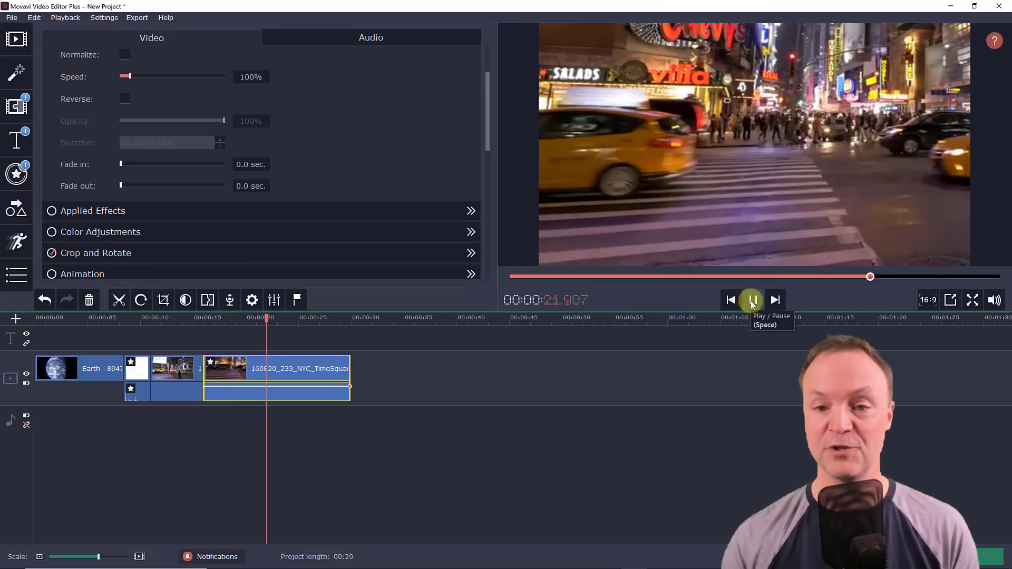
pyautogui.click(753, 300)
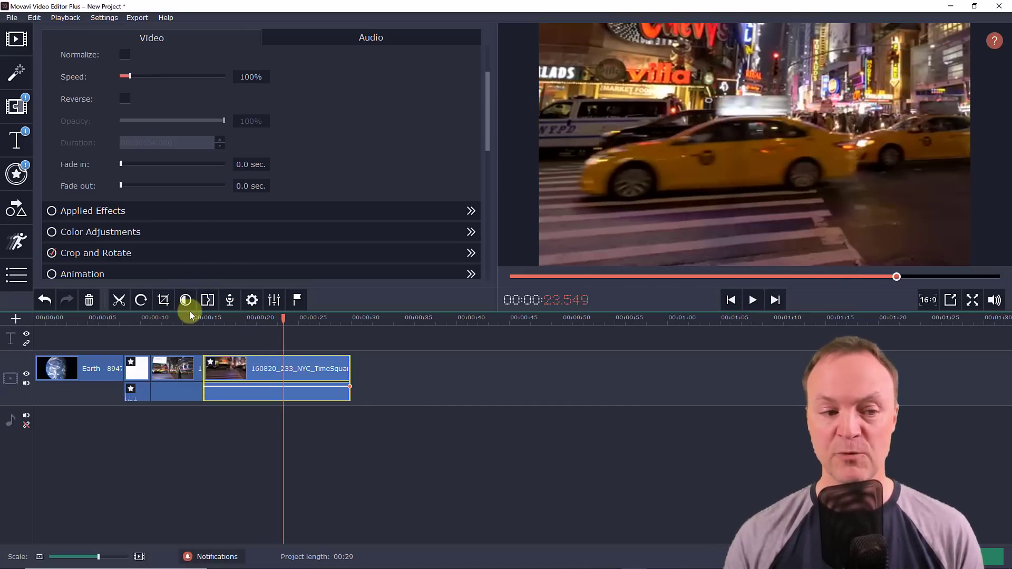
pyautogui.click(252, 302)
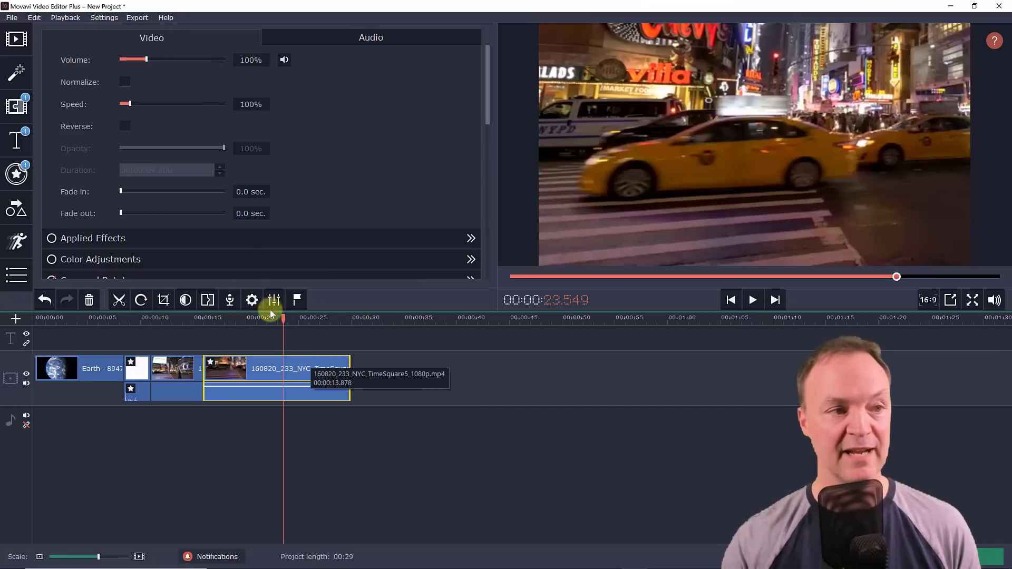
# - Import the 678598007 beach video after the Times Square segments and preview it with its sound
pyautogui.click(17, 44)
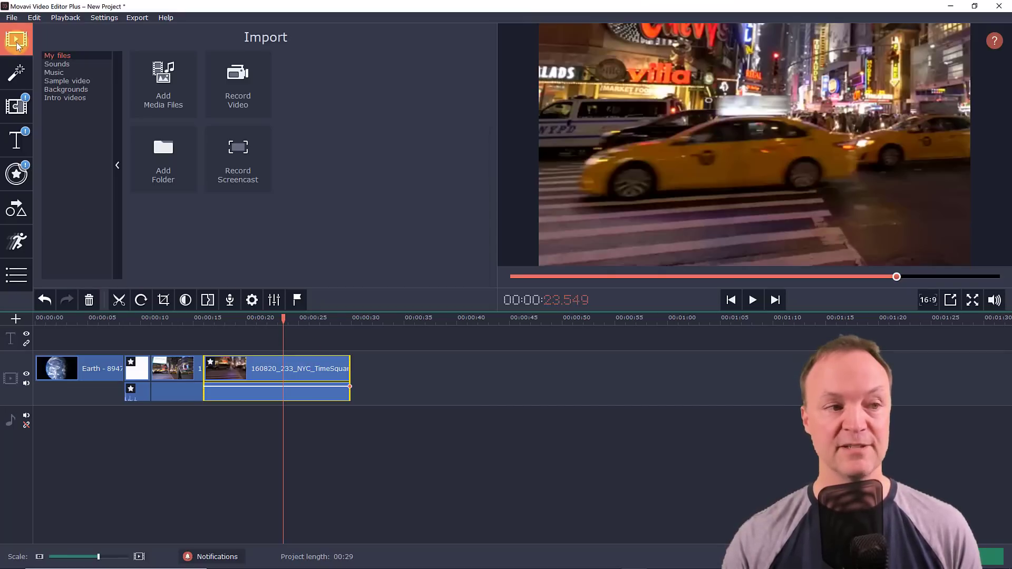
pyautogui.click(170, 83)
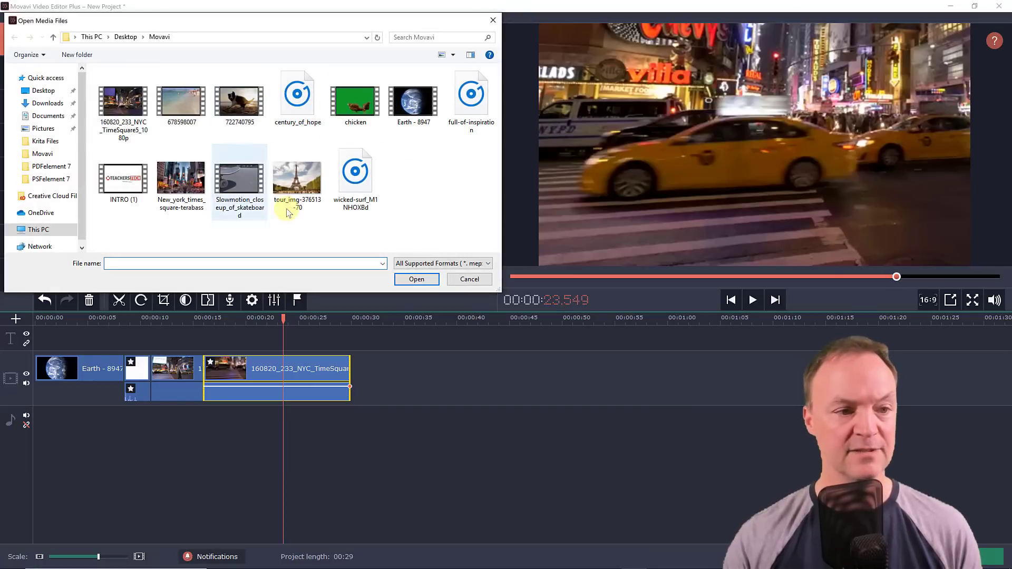
pyautogui.doubleClick(184, 106)
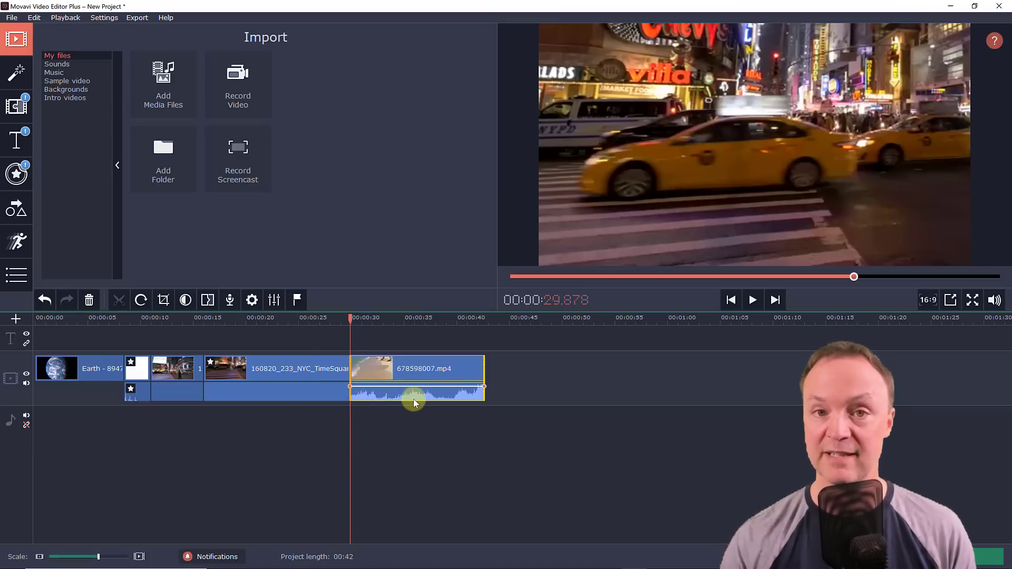
pyautogui.click(752, 301)
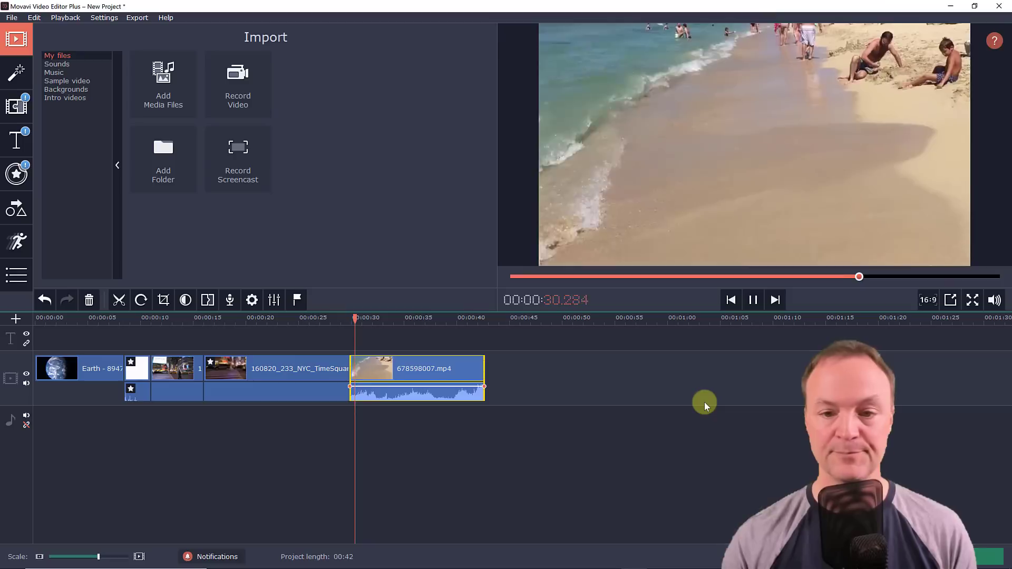
pyautogui.click(753, 300)
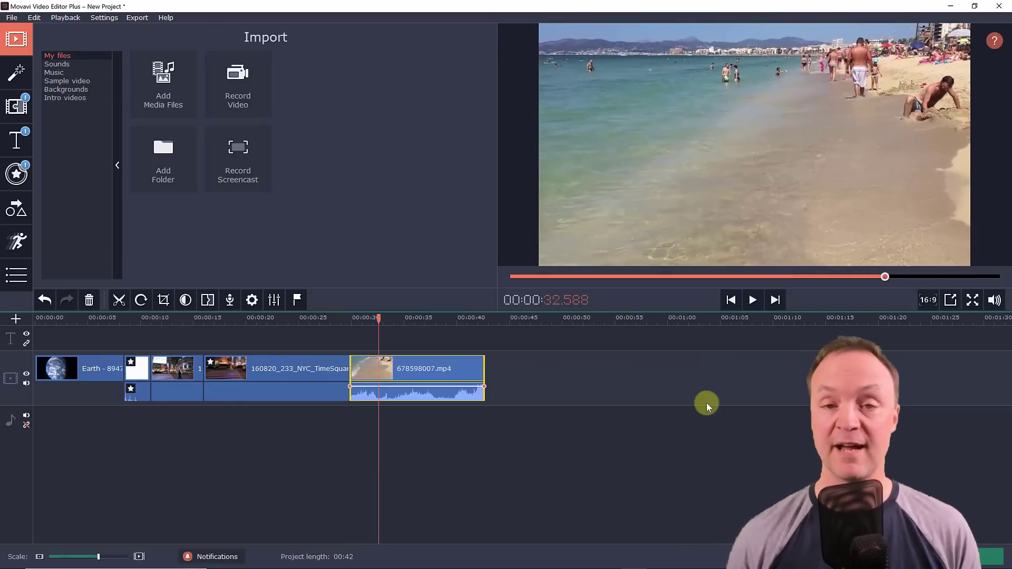
# - Detach the audio of the 678598007 clip onto the audio track
pyautogui.rightClick(410, 390)
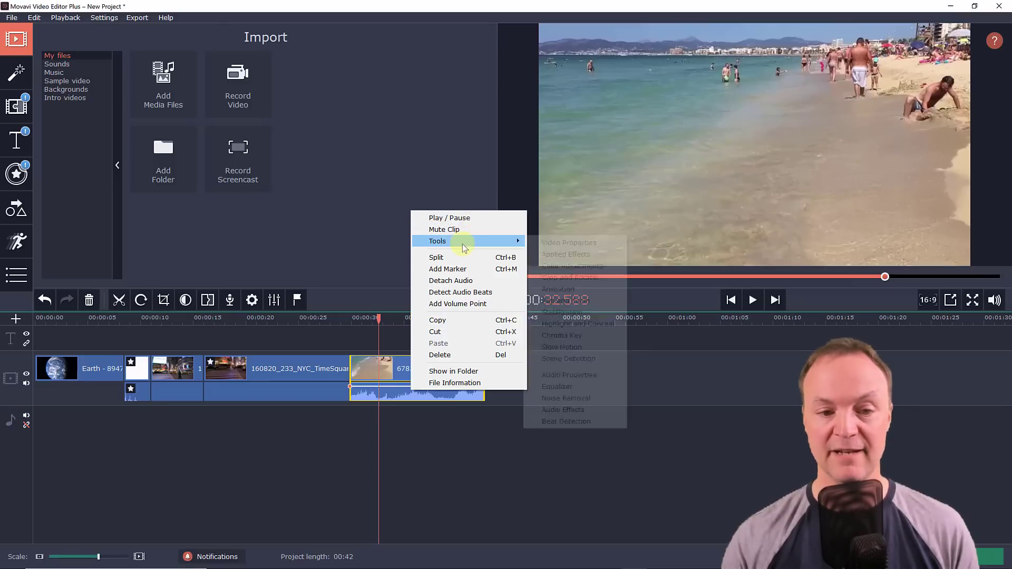
pyautogui.click(460, 284)
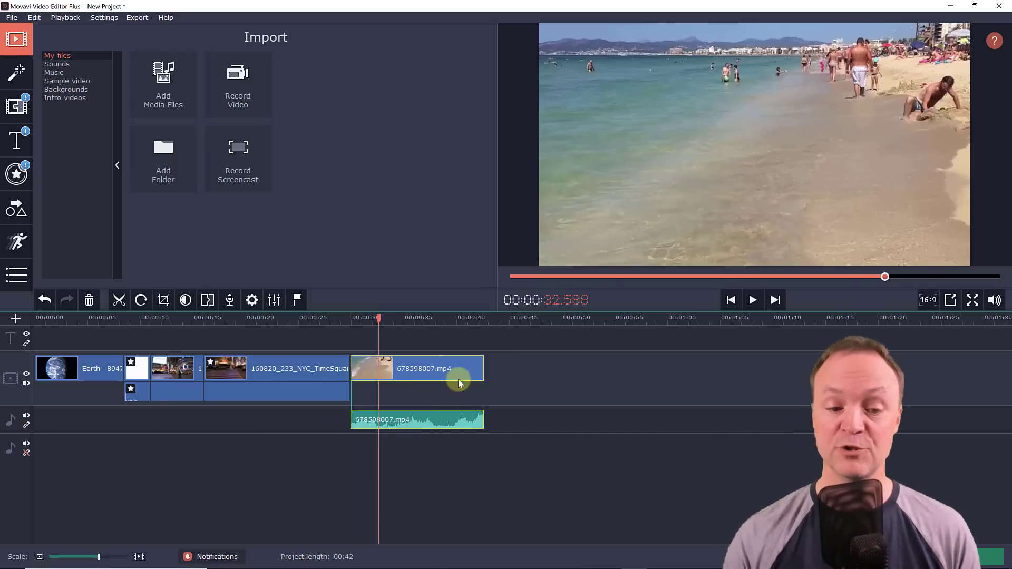
# - Delete the detached 678598007 audio clip and undo the deletion
pyautogui.click(442, 419)
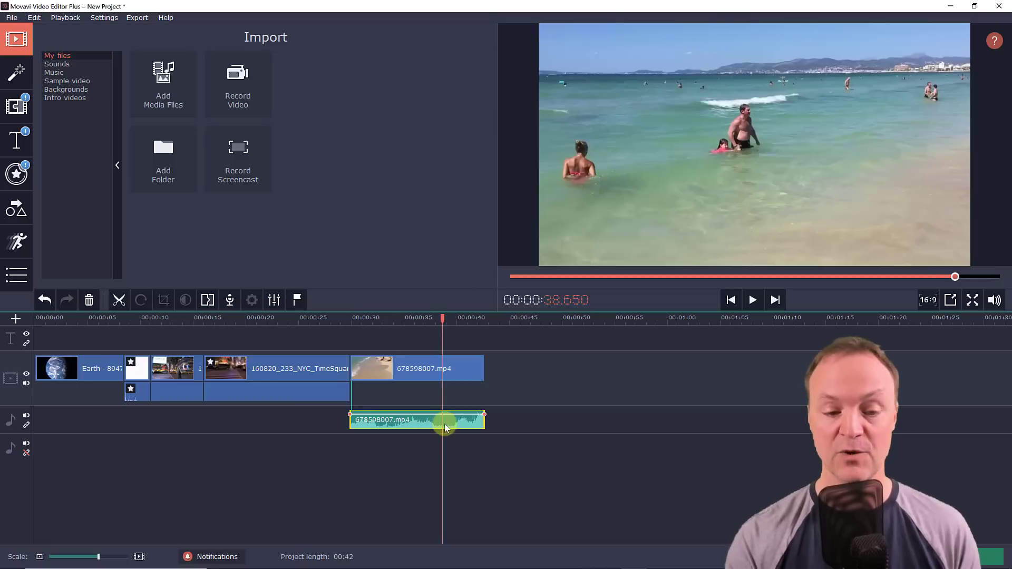
pyautogui.press('Delete')
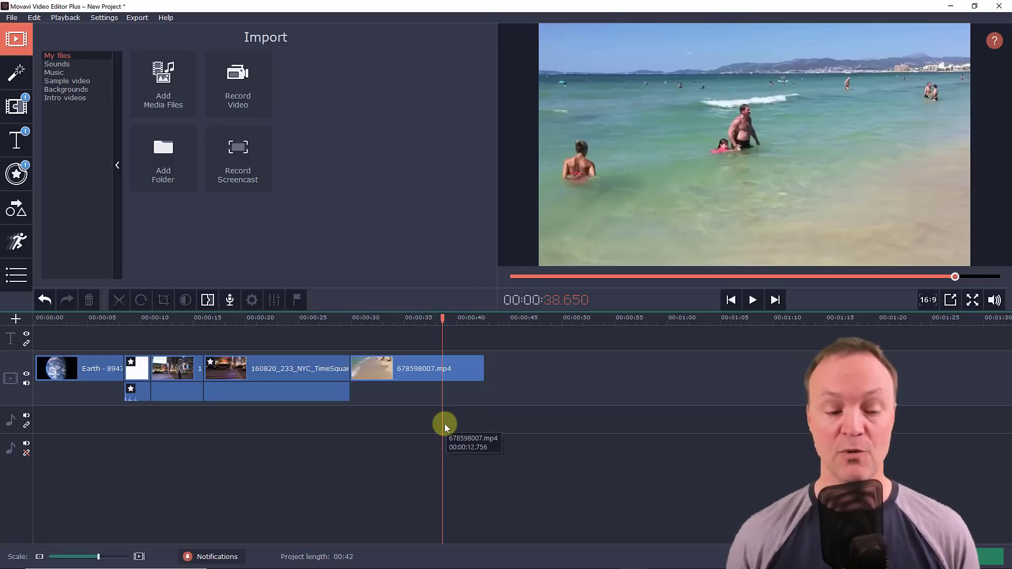
pyautogui.hotkey('ctrl', 'z')
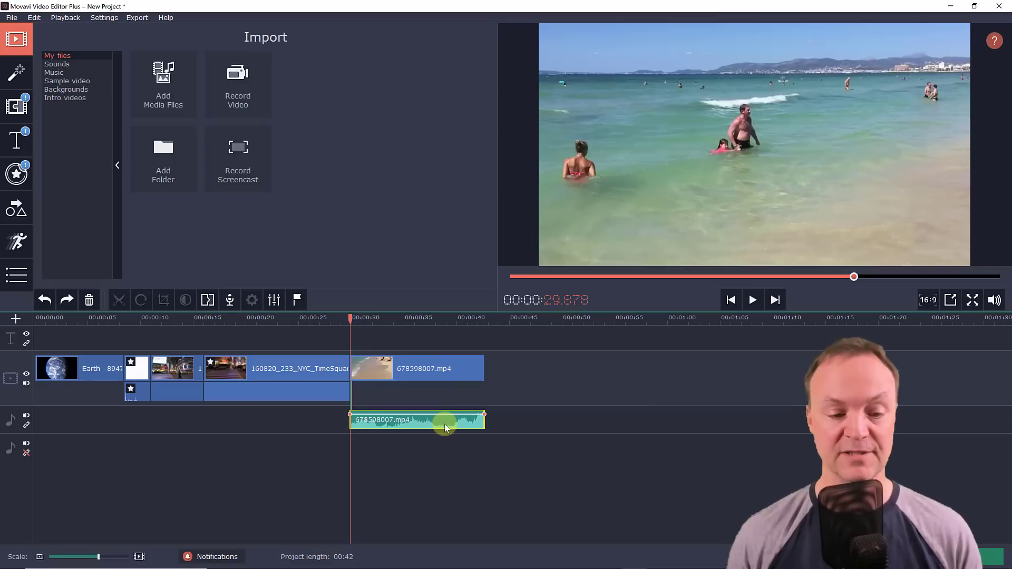
# - Undo the audio detachment of the 678598007 clip, add a volume point near the end of its sound and lower it
pyautogui.hotkey('ctrl', 'z')
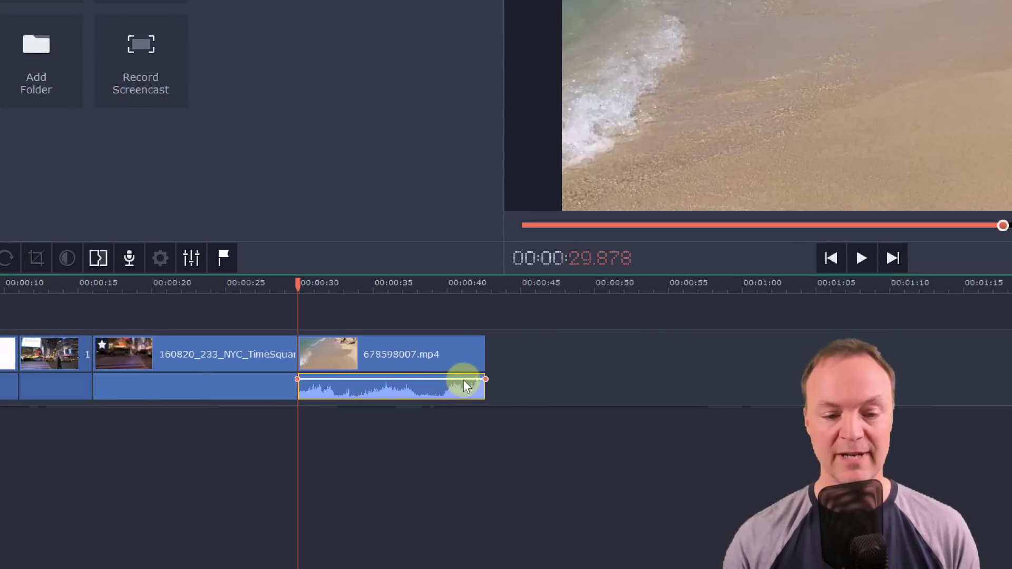
pyautogui.rightClick(464, 381)
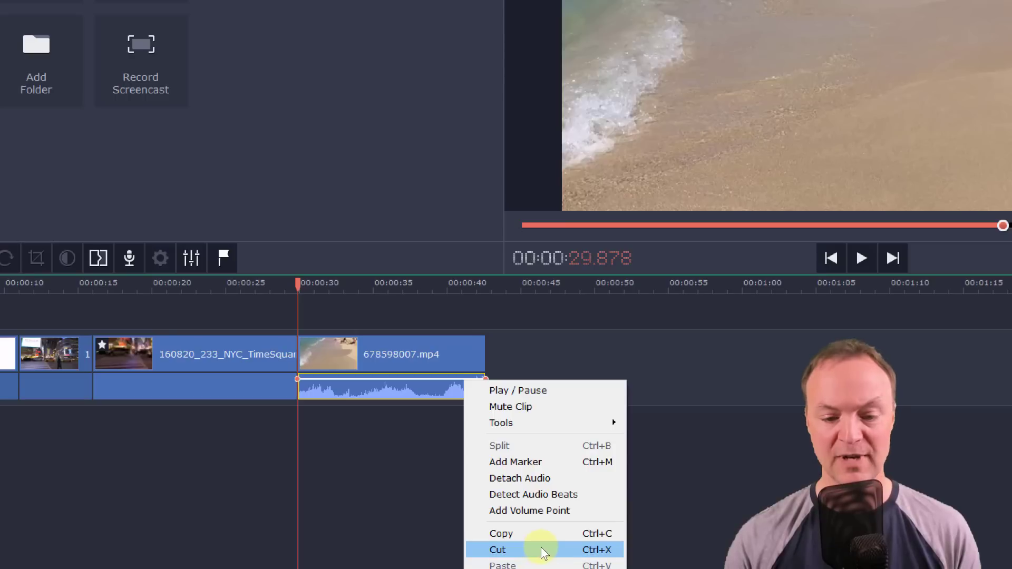
pyautogui.click(541, 520)
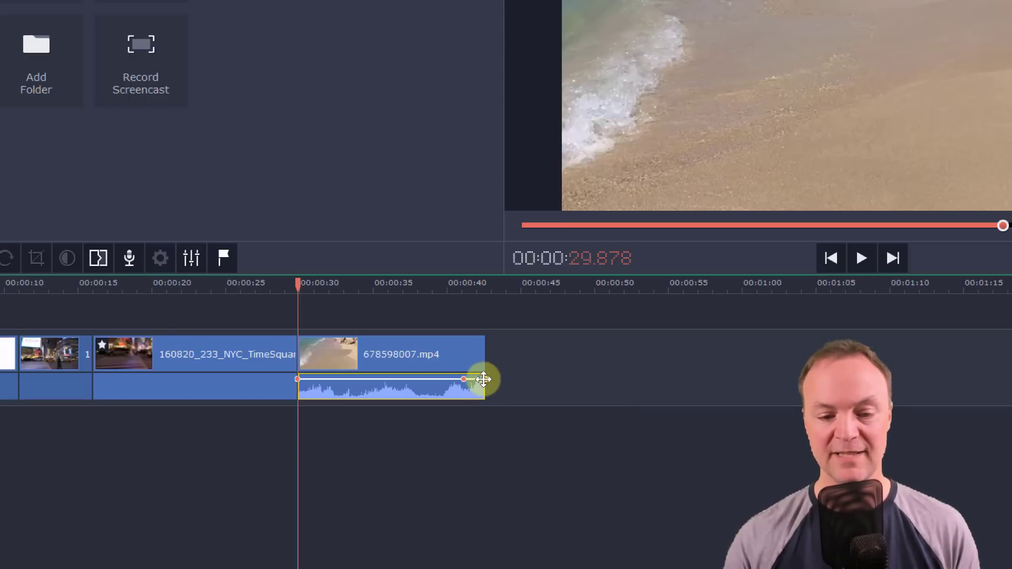
pyautogui.moveTo(459, 380); pyautogui.dragTo(453, 399)
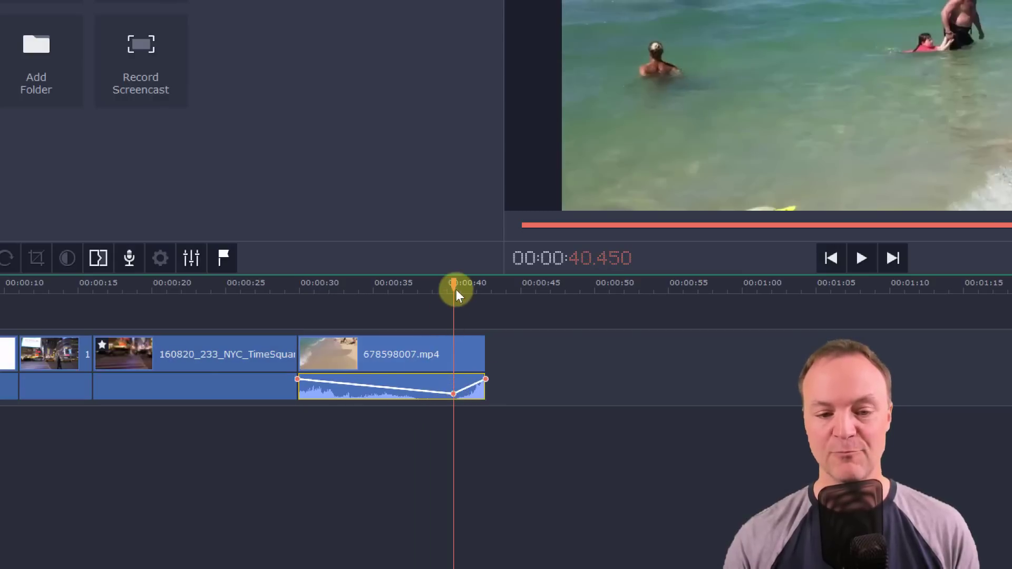
# - Play back the 678598007 clip from its middle to hear the changed volume curve
pyautogui.moveTo(450, 285); pyautogui.dragTo(379, 308)
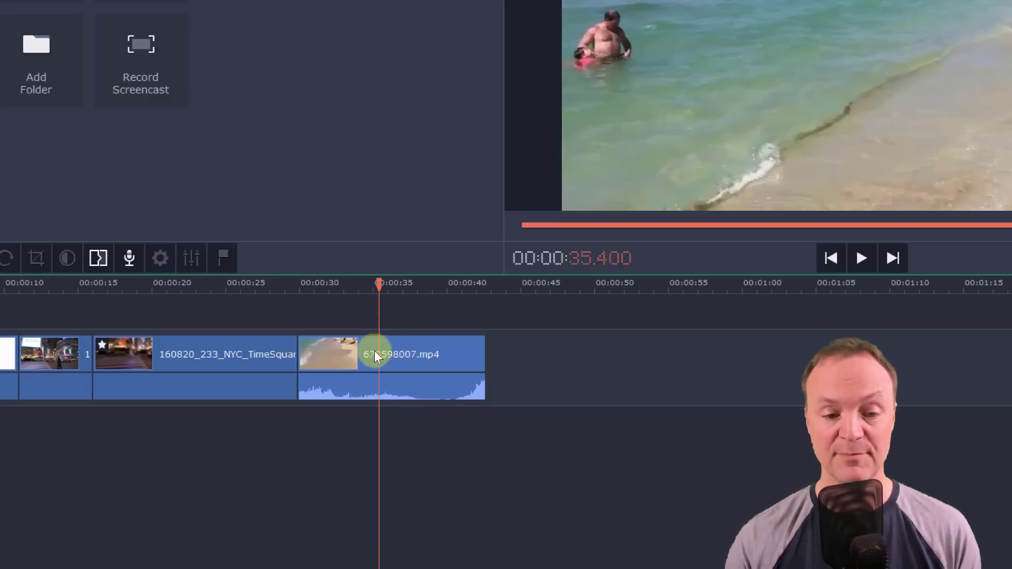
pyautogui.click(385, 377)
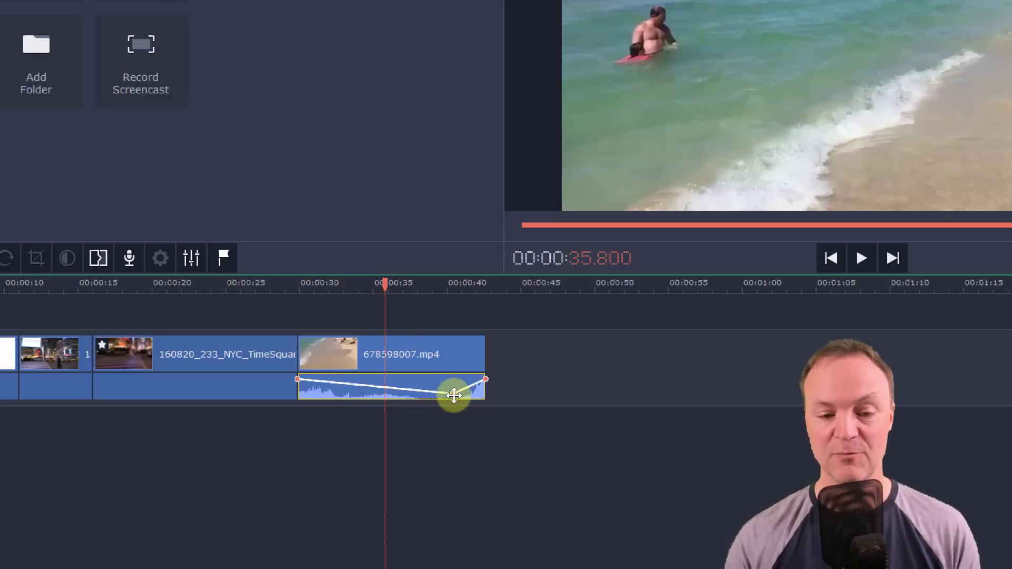
pyautogui.click(859, 258)
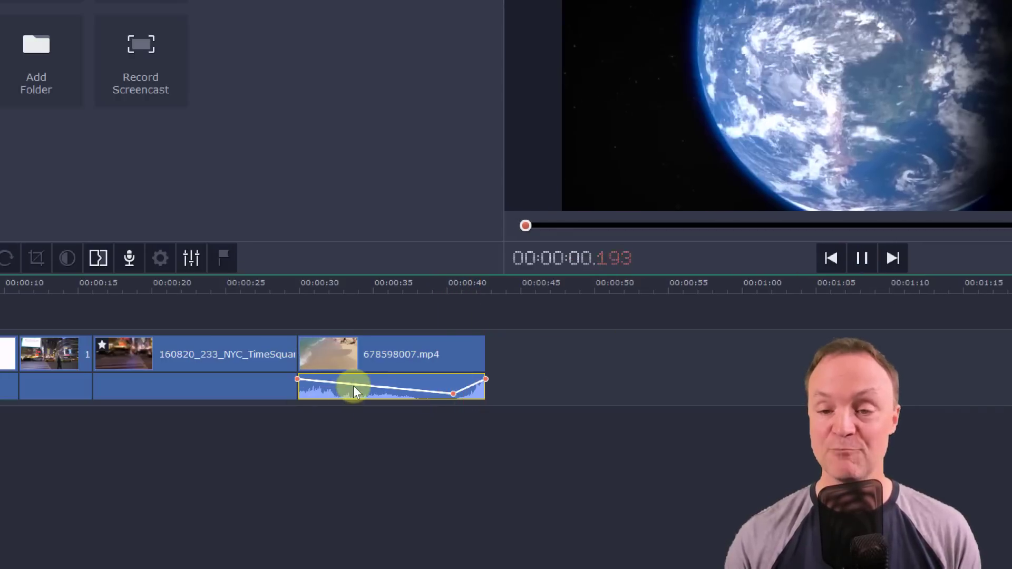
pyautogui.click(865, 268)
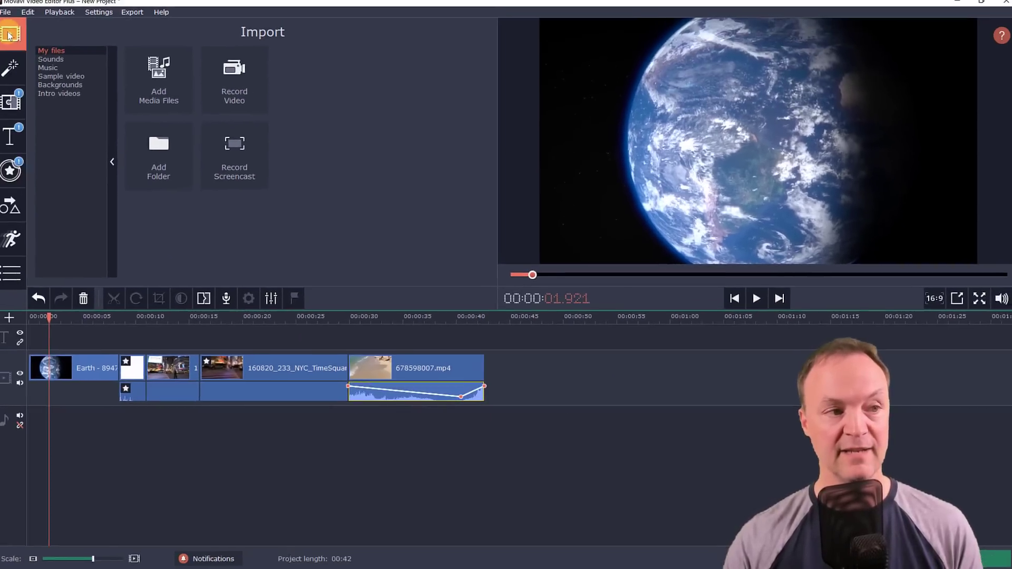
# - Import the century_of_hope music file onto the audio track
pyautogui.click(163, 79)
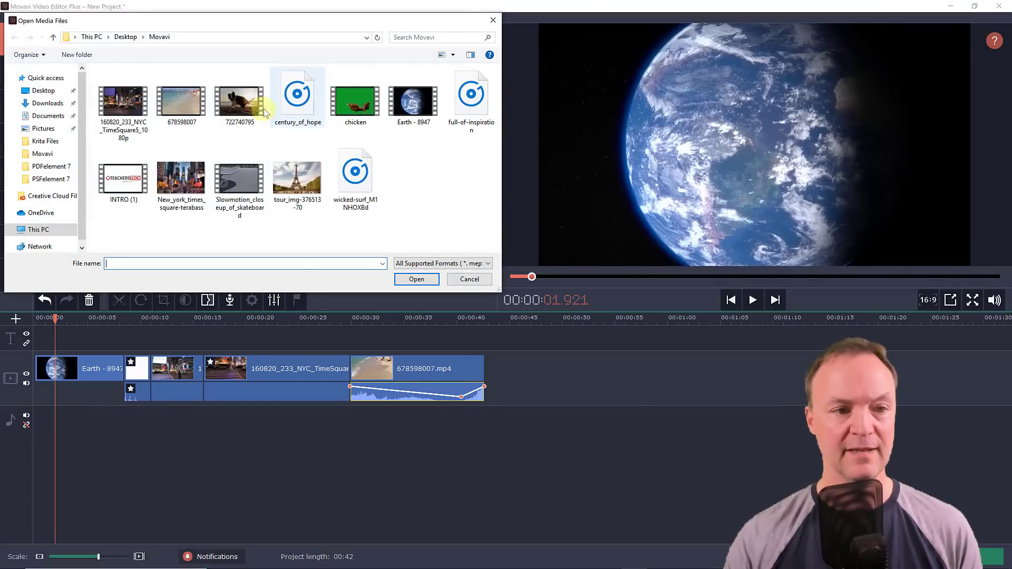
pyautogui.doubleClick(299, 105)
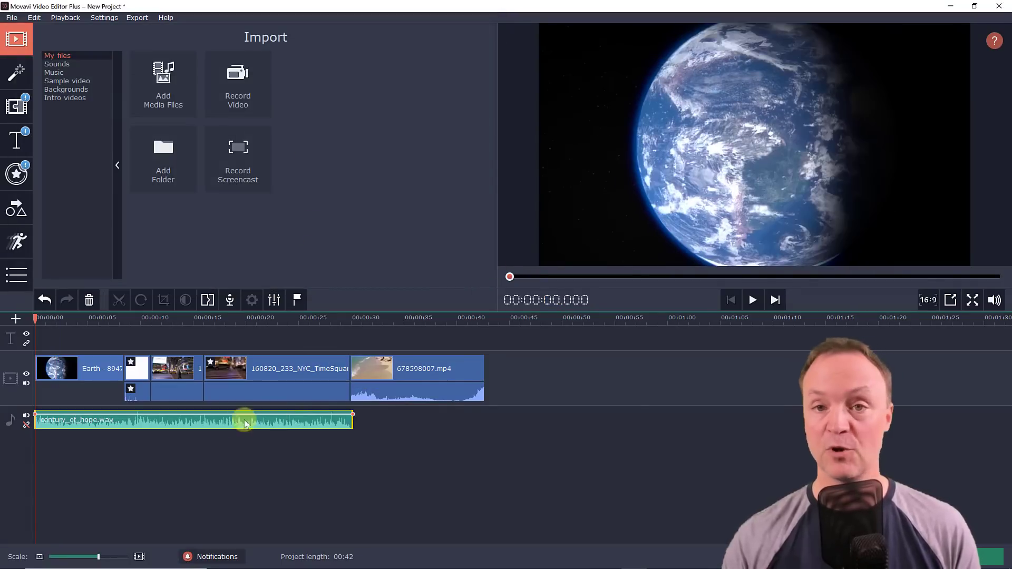
# - Add a volume point to the century_of_hope clip at about 15.8 s and lower it to 0%
pyautogui.rightClick(198, 416)
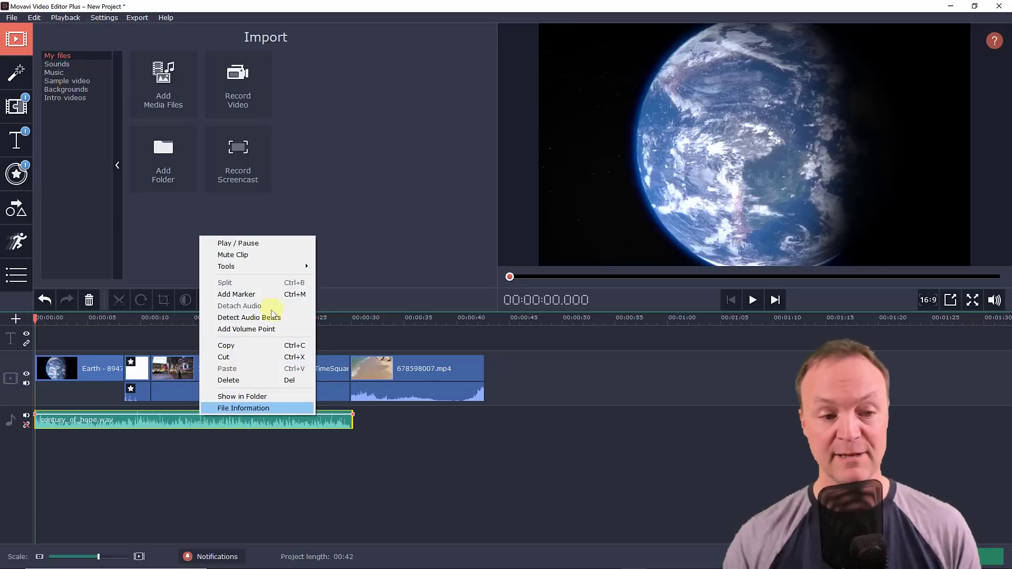
pyautogui.click(270, 330)
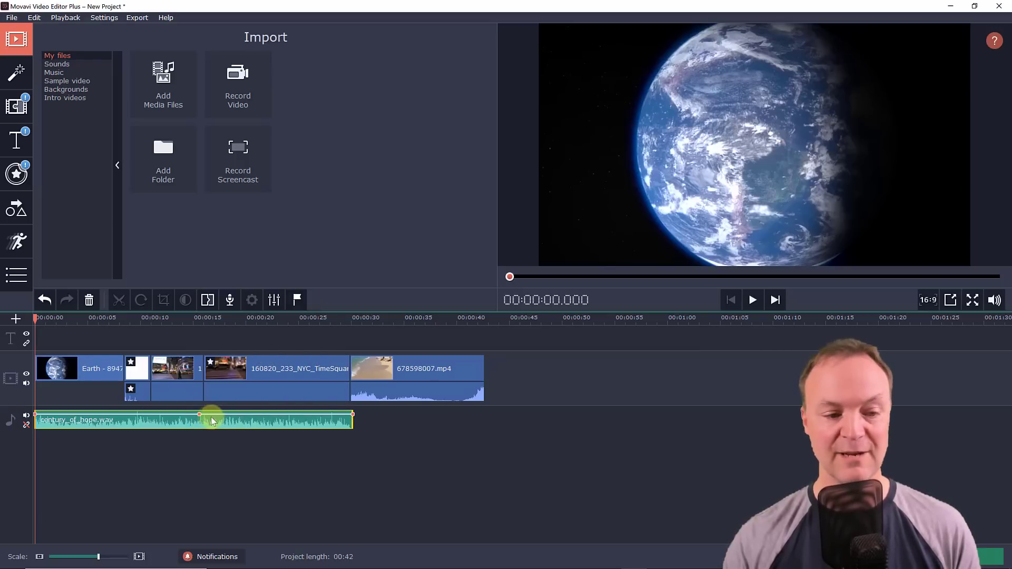
pyautogui.moveTo(198, 414); pyautogui.dragTo(198, 425)
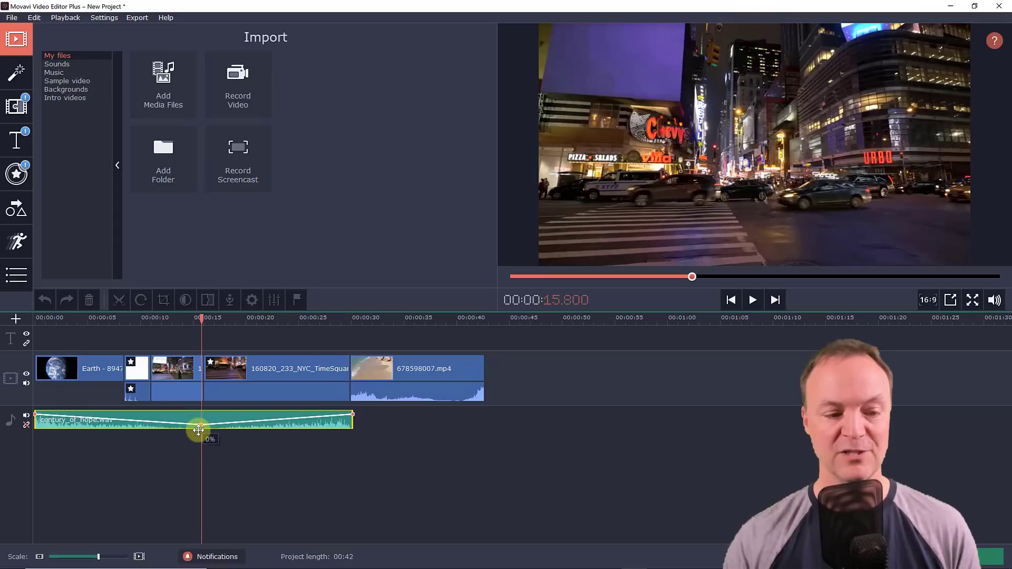
# - Add another volume point to the century_of_hope clip at about 11 s, raise it to the original level and play back the fade
pyautogui.rightClick(153, 421)
pyautogui.click(162, 429)
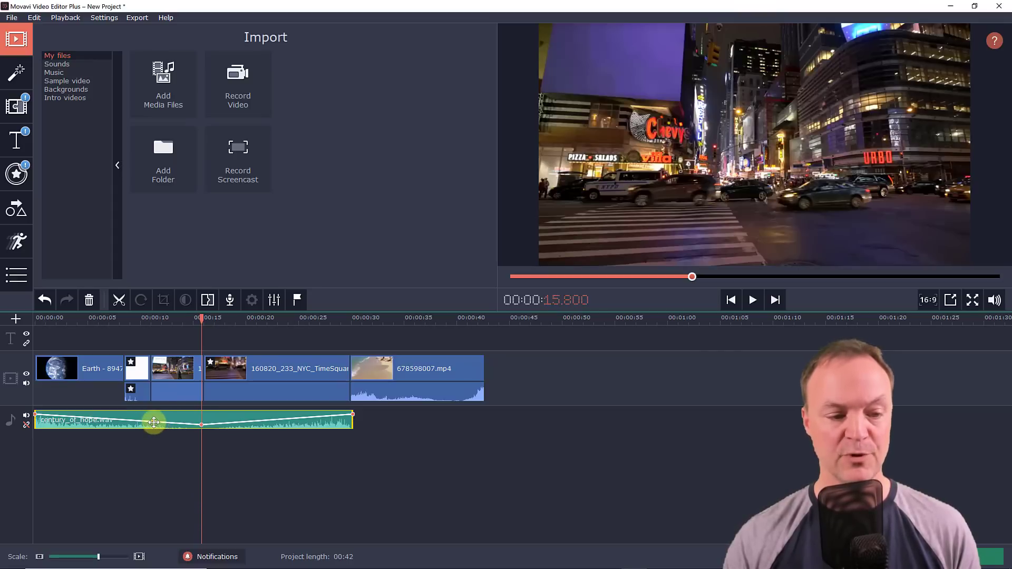
pyautogui.moveTo(154, 422); pyautogui.dragTo(155, 411)
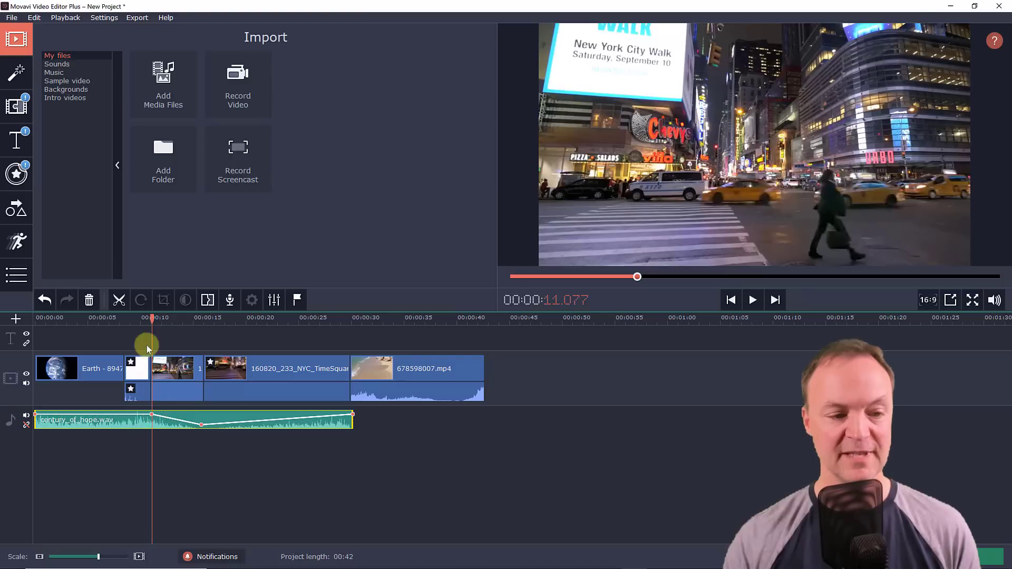
pyautogui.moveTo(151, 314); pyautogui.dragTo(140, 317)
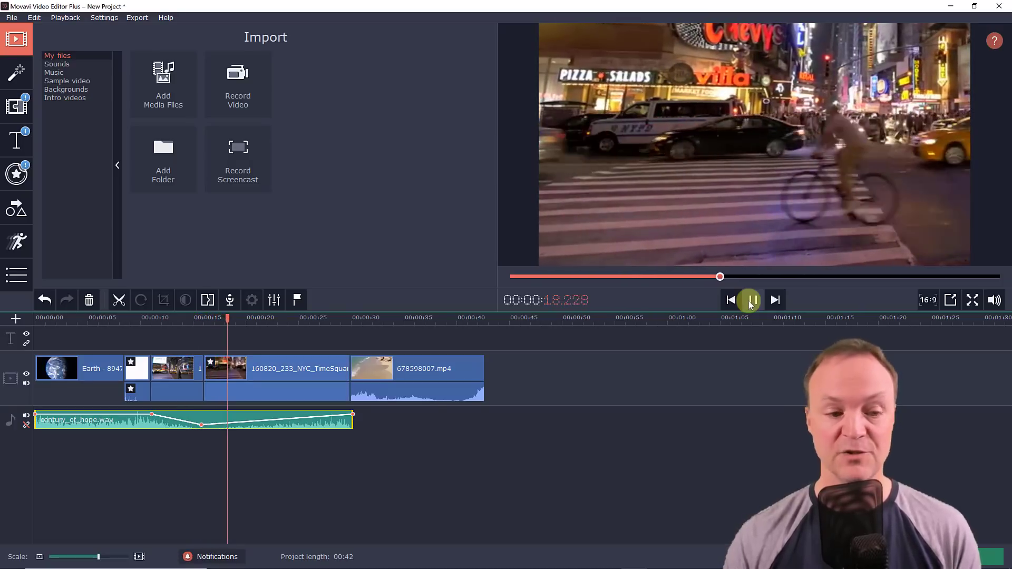
pyautogui.click(753, 301)
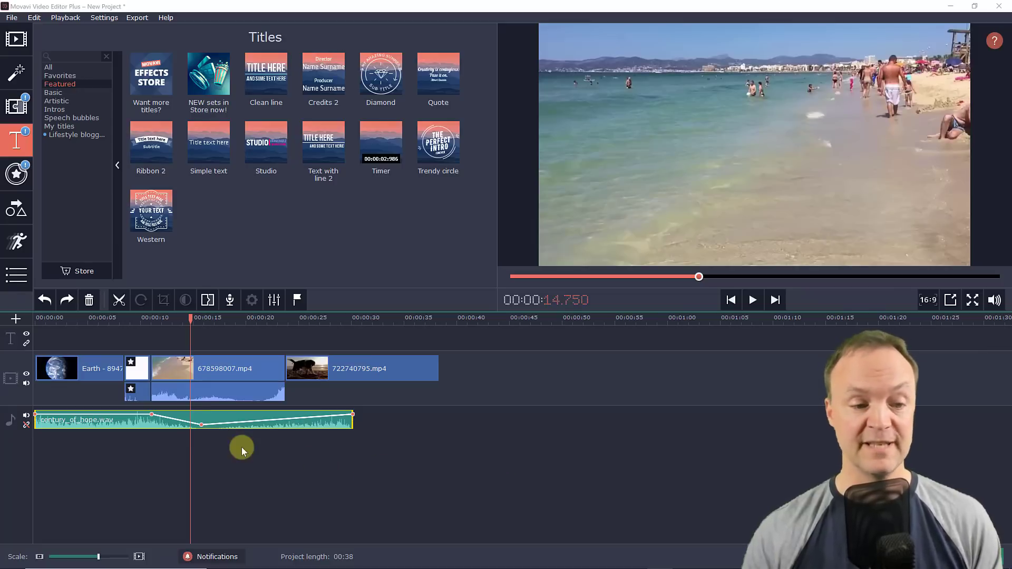
# - Reset all volume points on the century_of_hope clip
pyautogui.rightClick(214, 424)
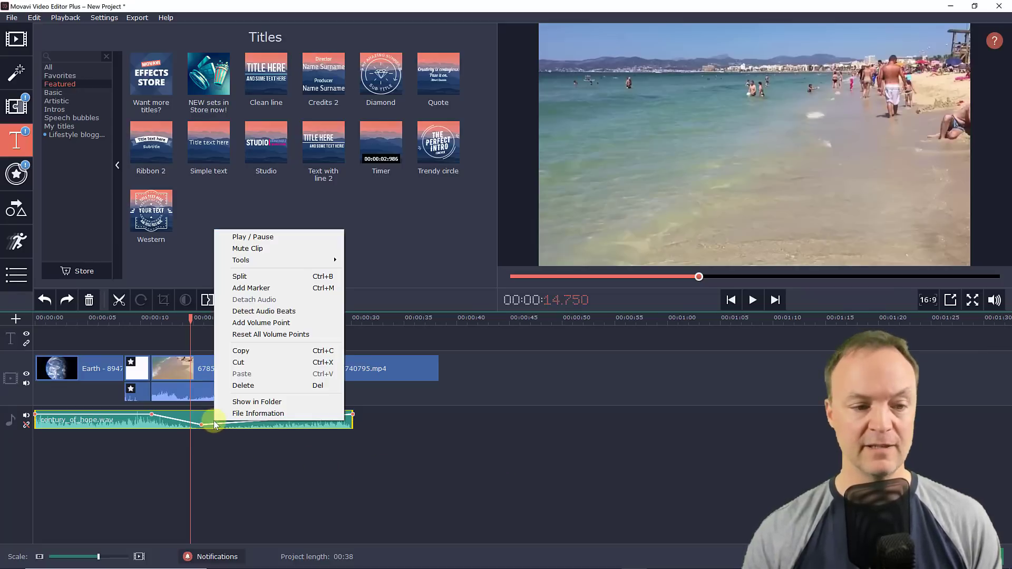
pyautogui.click(271, 334)
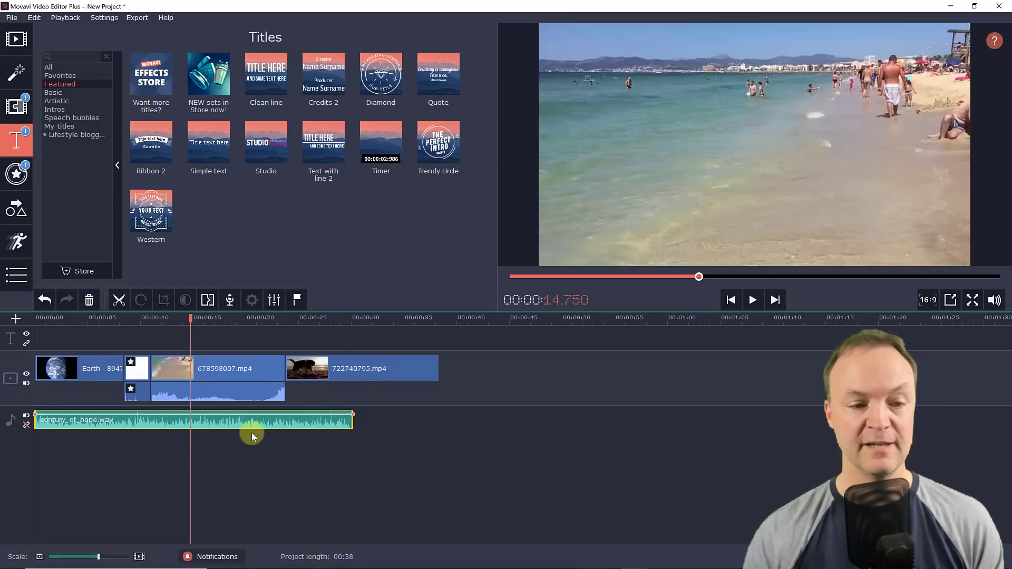
pyautogui.click(237, 425)
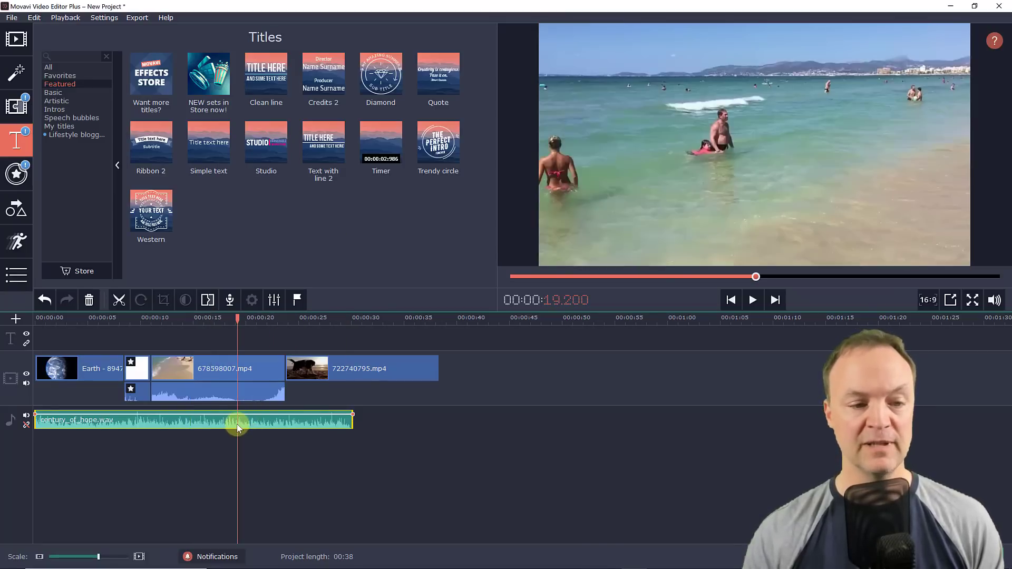
pyautogui.click(243, 393)
pyautogui.click(199, 370)
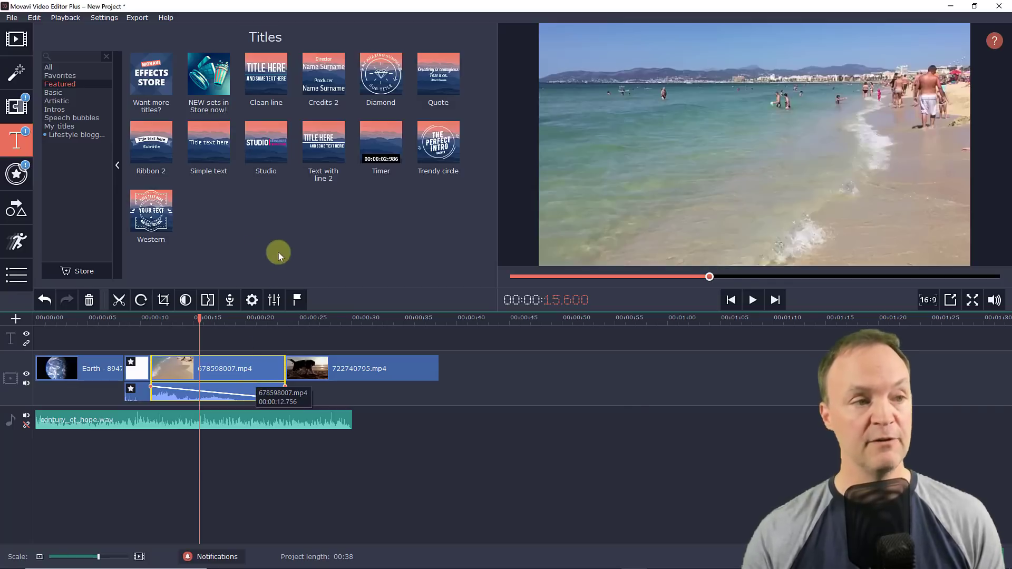
# - Import the tour_img-376513-70 Eiffel Tower image at the end of the video track and preview it
pyautogui.click(15, 41)
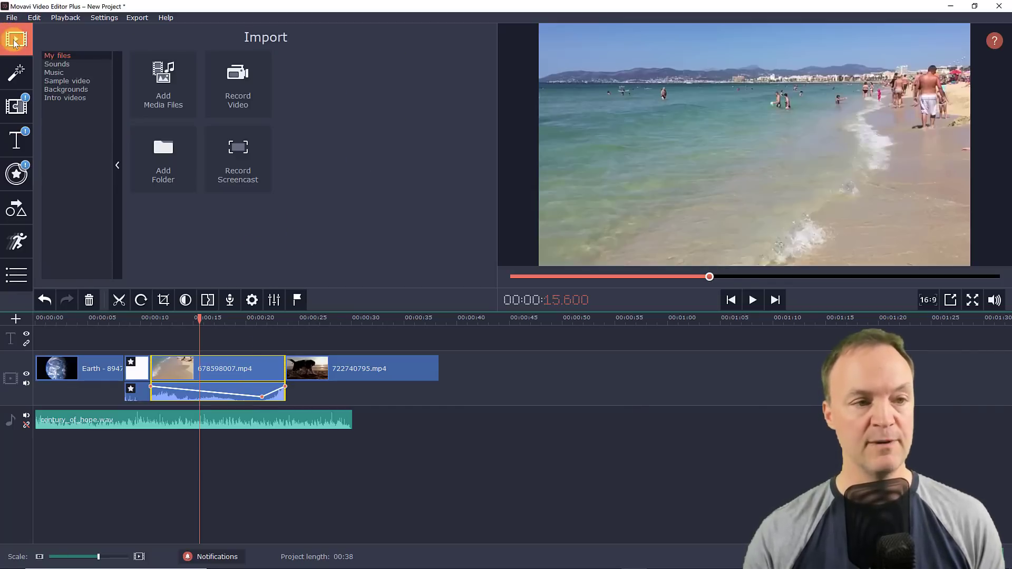
pyautogui.click(173, 88)
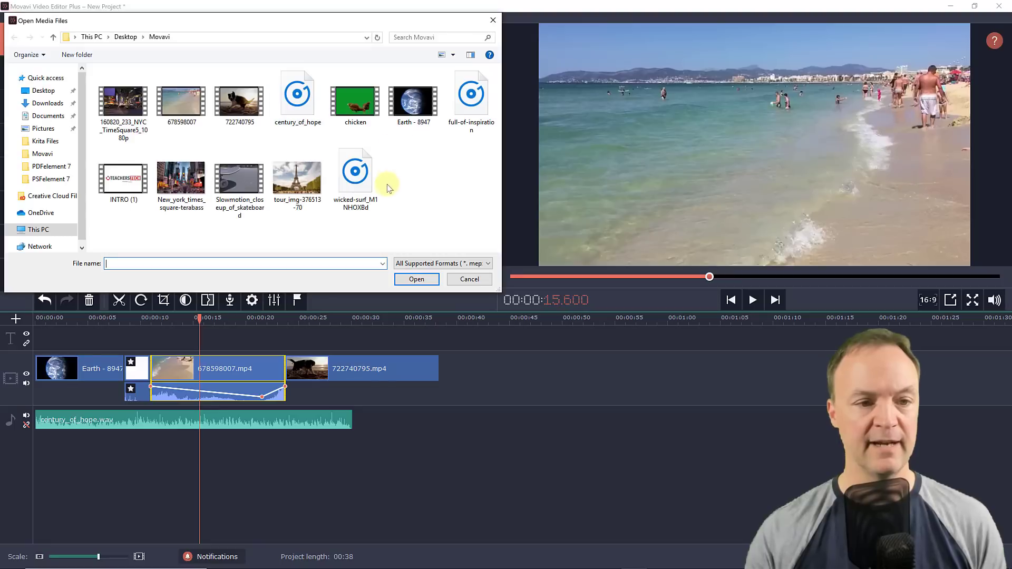
pyautogui.doubleClick(297, 179)
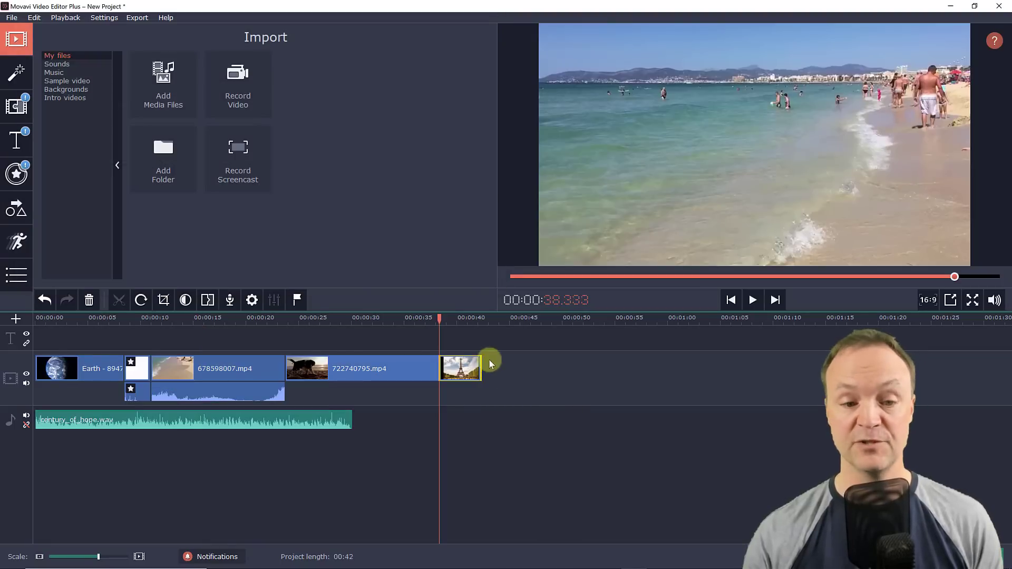
pyautogui.moveTo(439, 320); pyautogui.dragTo(444, 320)
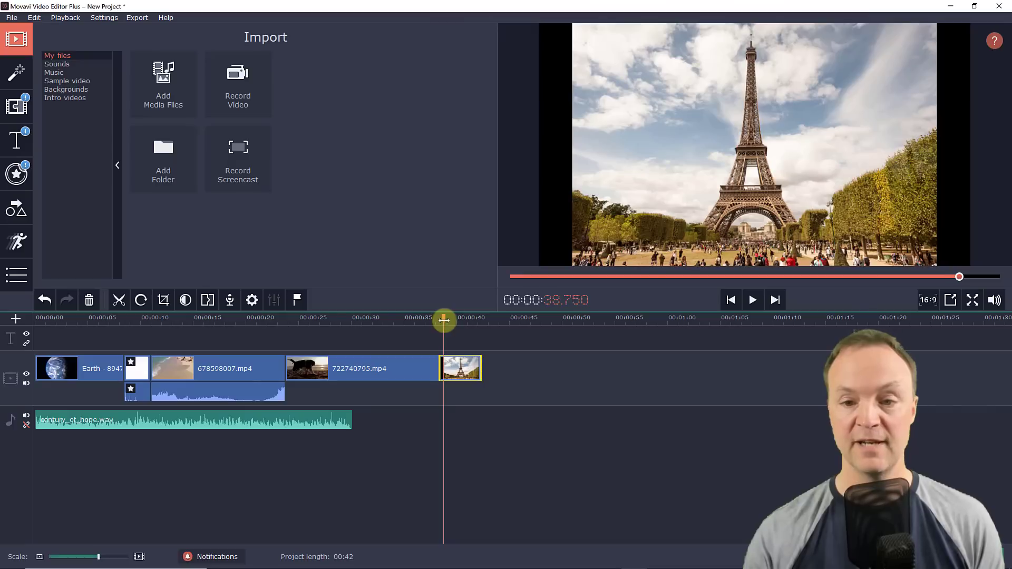
pyautogui.click(467, 376)
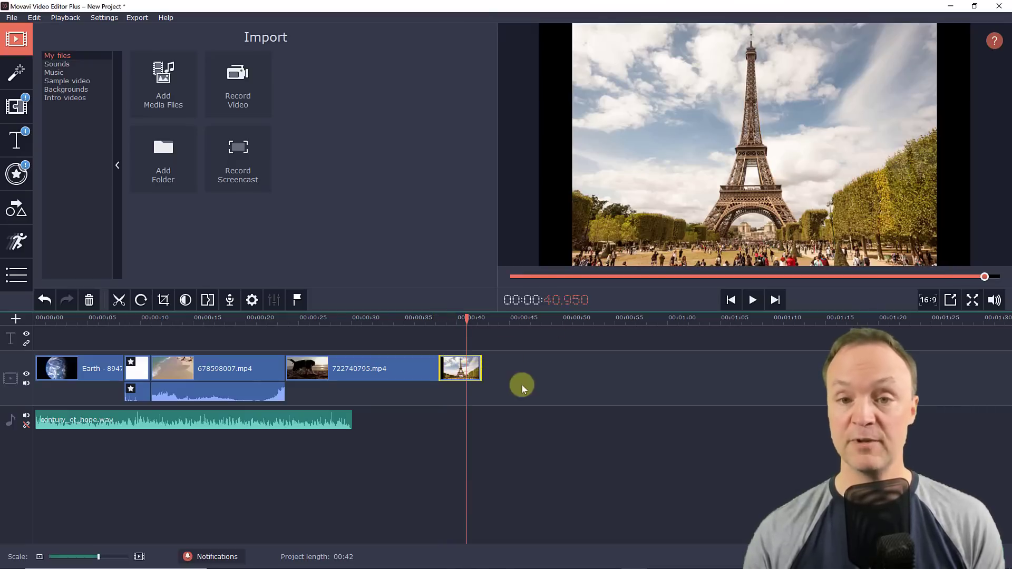
# - Stretch the Eiffel Tower image's end to about 50.4 s, check it, and shorten it to end at about 45.7 s
pyautogui.moveTo(481, 369); pyautogui.dragTo(567, 370)
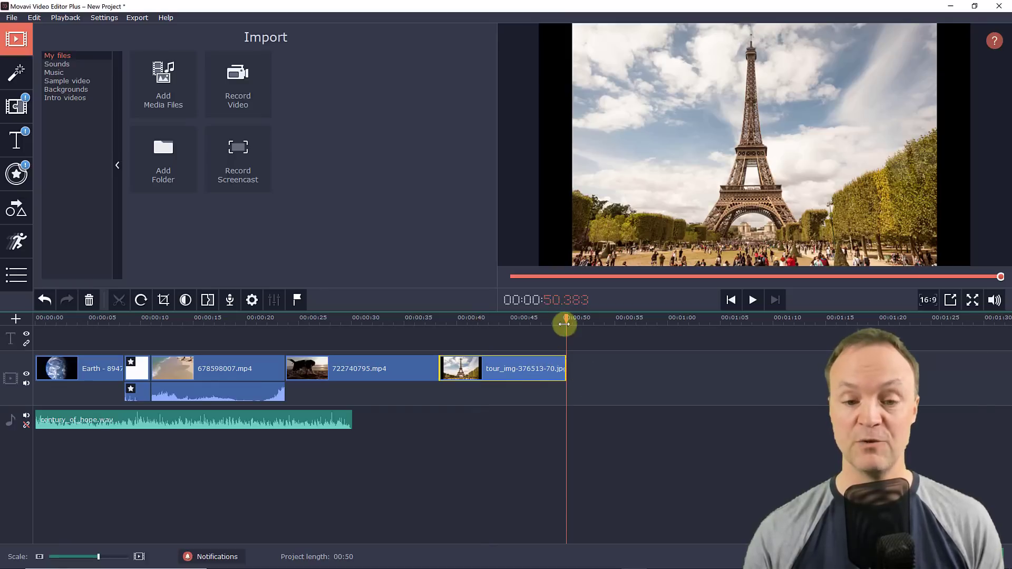
pyautogui.click(502, 324)
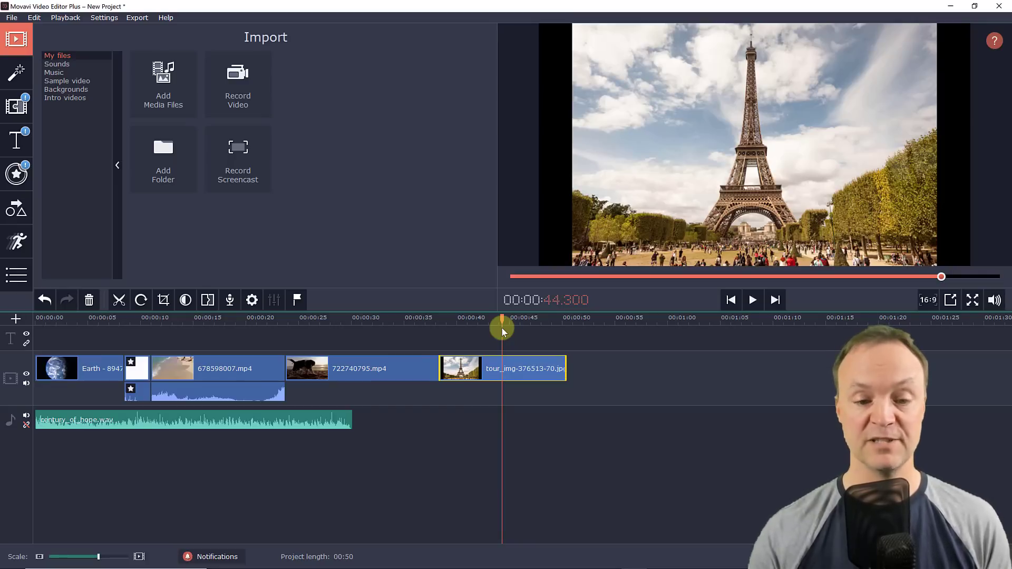
pyautogui.moveTo(564, 371); pyautogui.dragTo(506, 375)
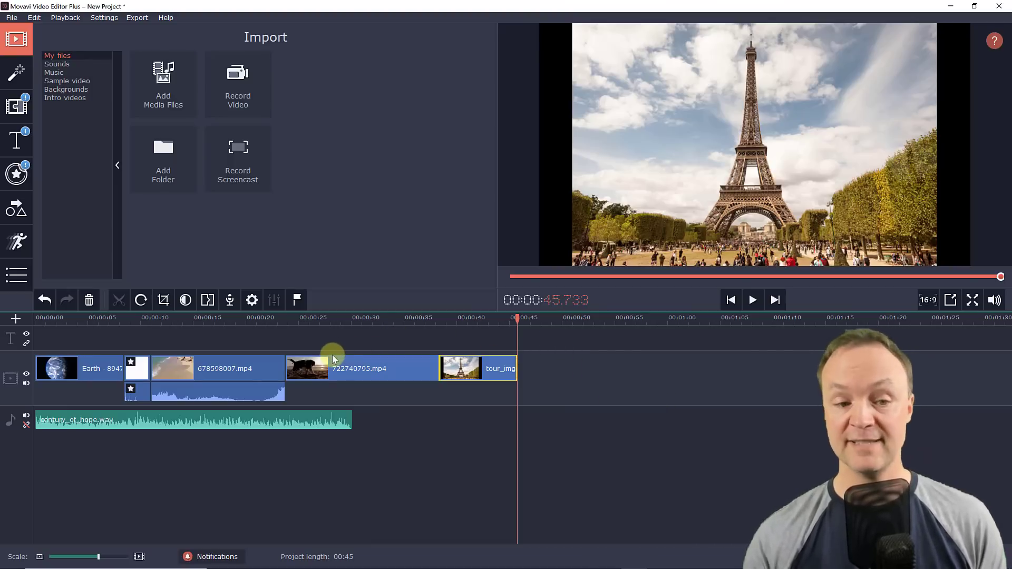
# - Add the Barn door - corners transition between the 678598007 and 722740795 clips and play it back
pyautogui.click(251, 366)
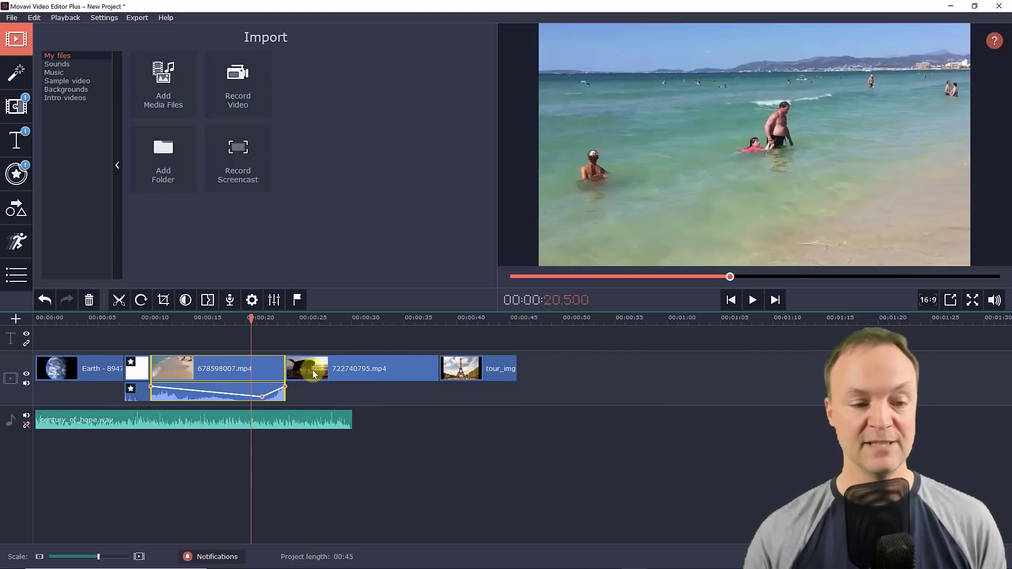
pyautogui.click(312, 369)
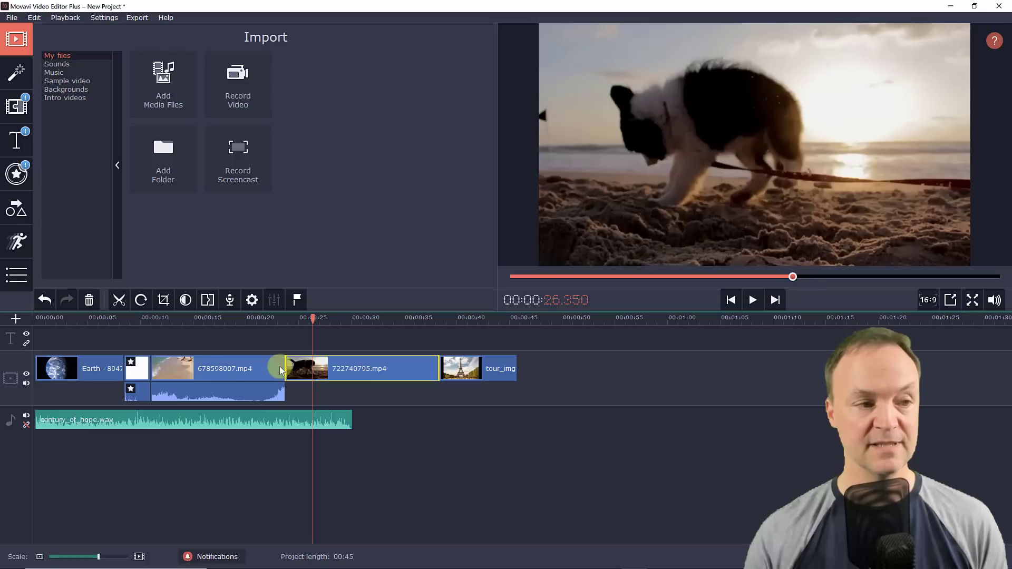
pyautogui.click(19, 109)
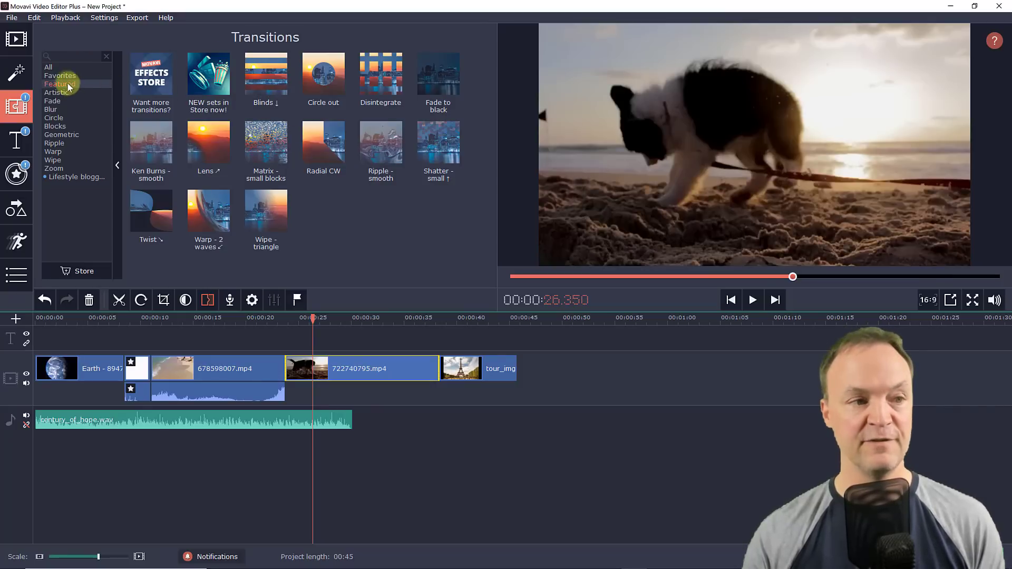
pyautogui.click(55, 68)
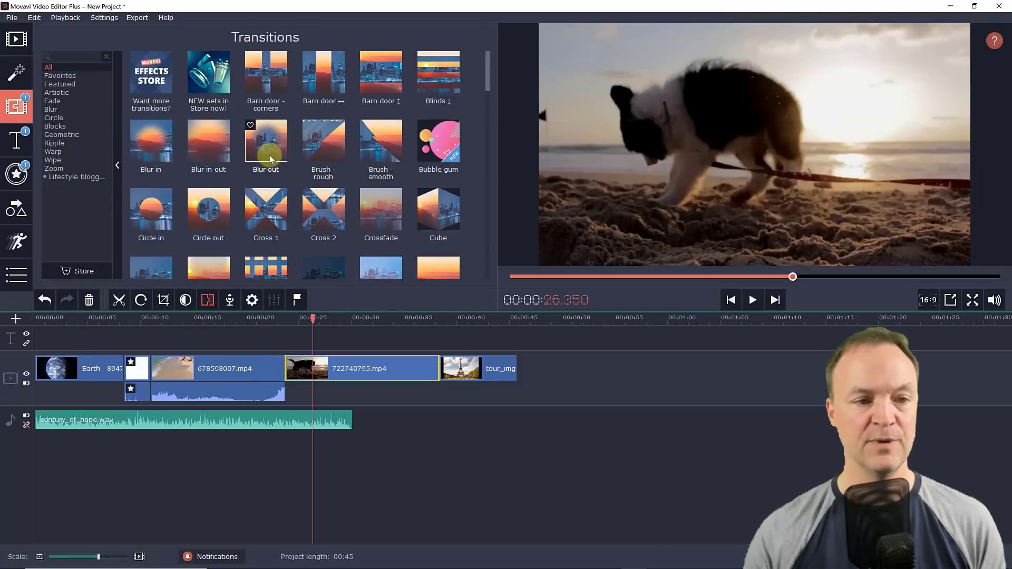
pyautogui.moveTo(272, 94); pyautogui.dragTo(284, 370)
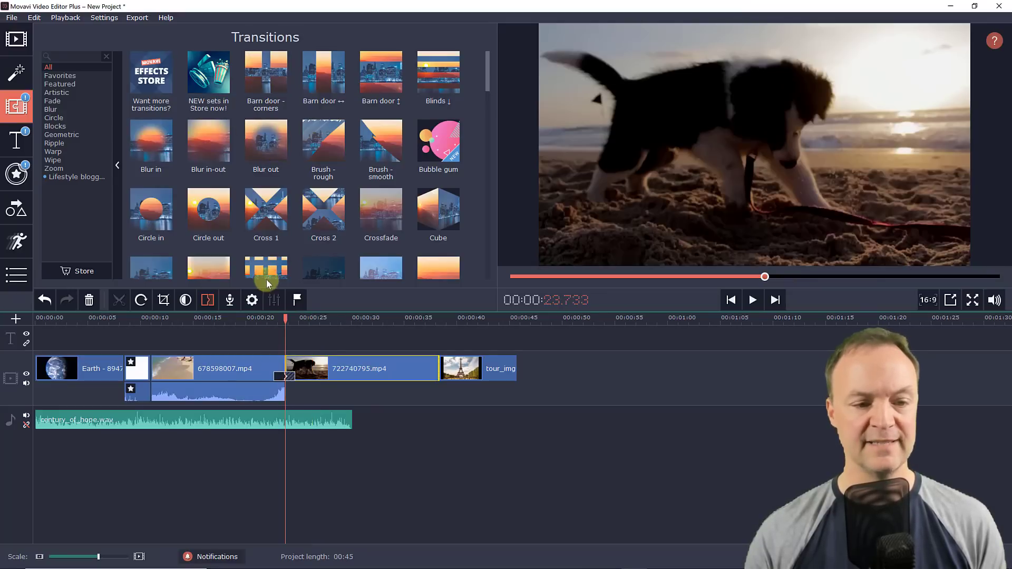
pyautogui.moveTo(287, 318); pyautogui.dragTo(266, 319)
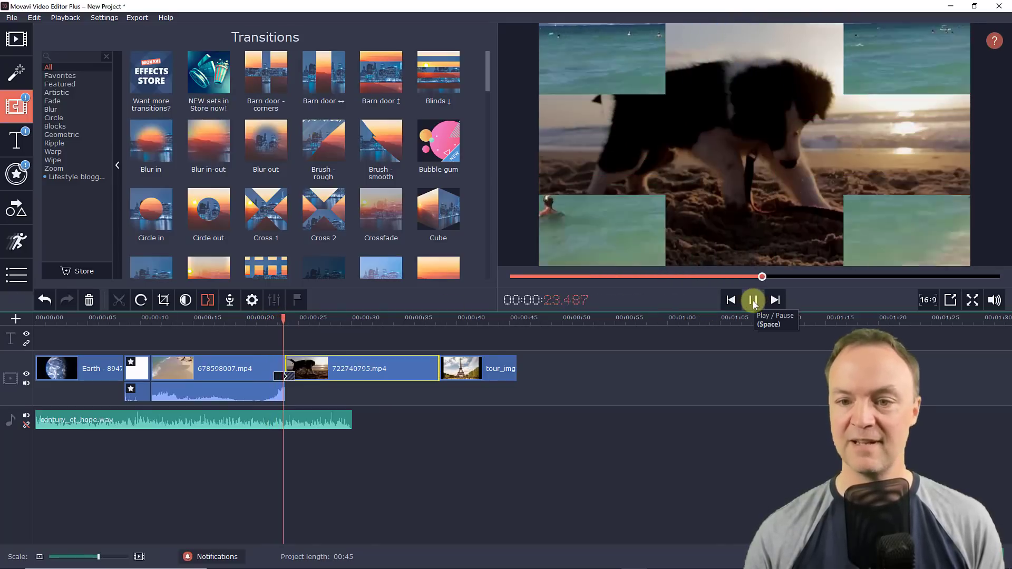
# - Stop the playback and set the duration of the Barn door - corners transition to 3 seconds
pyautogui.click(753, 300)
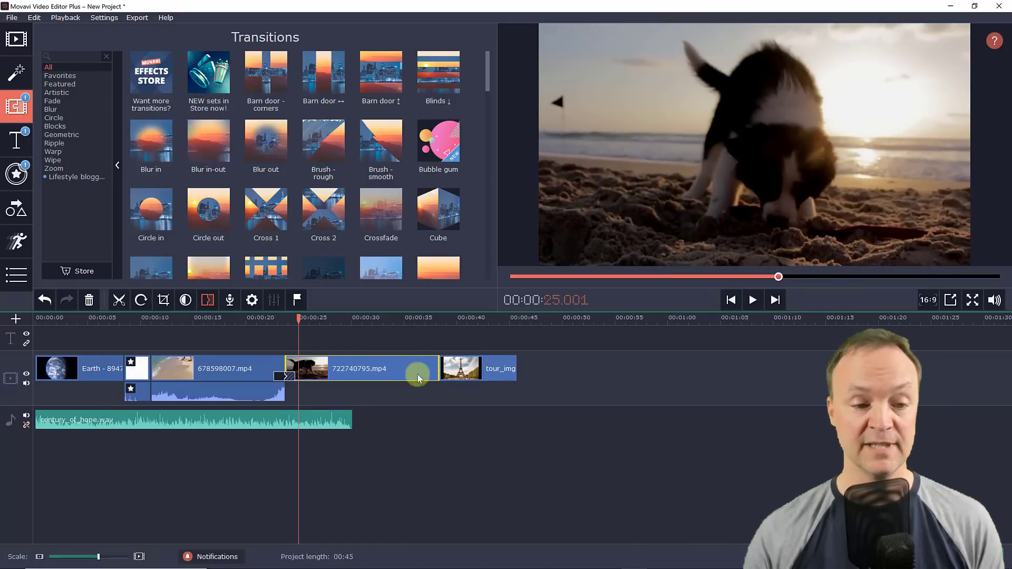
pyautogui.doubleClick(283, 378)
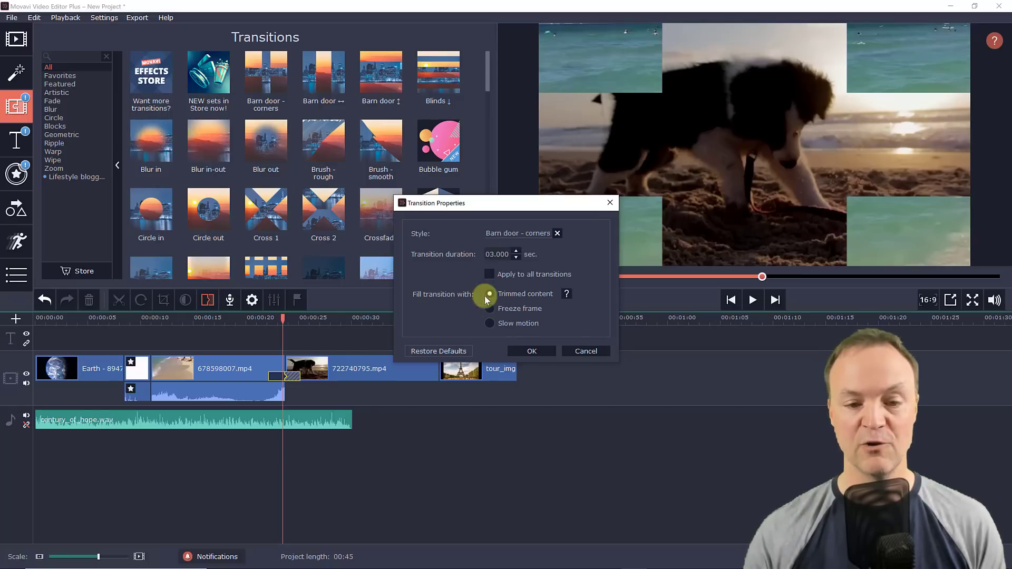
pyautogui.click(534, 352)
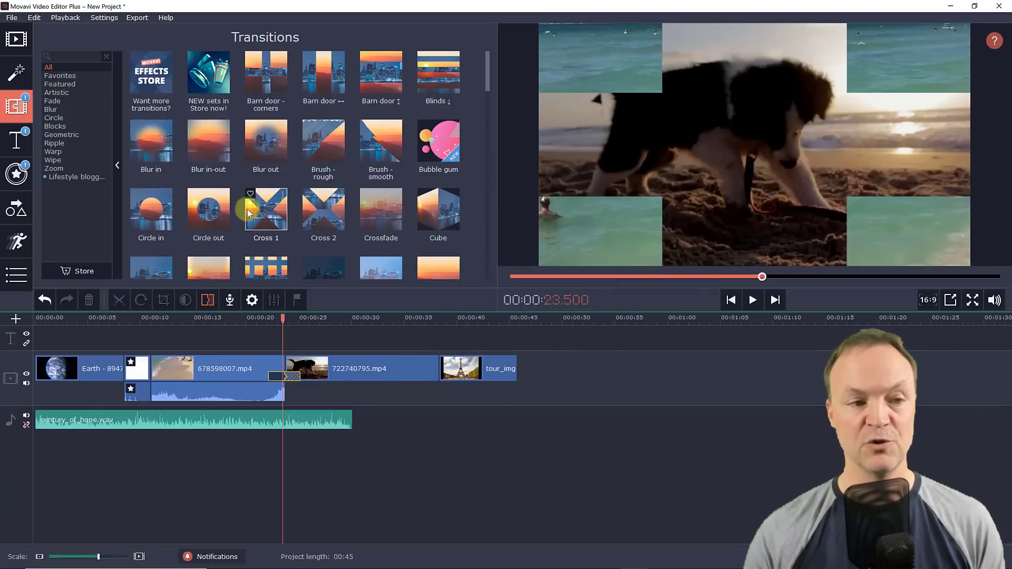
# - Add a transition between the 722740795 clip and the Eiffel Tower image and play it back
pyautogui.scroll(-1, 248, 210)
pyautogui.moveTo(242, 208); pyautogui.dragTo(429, 358)
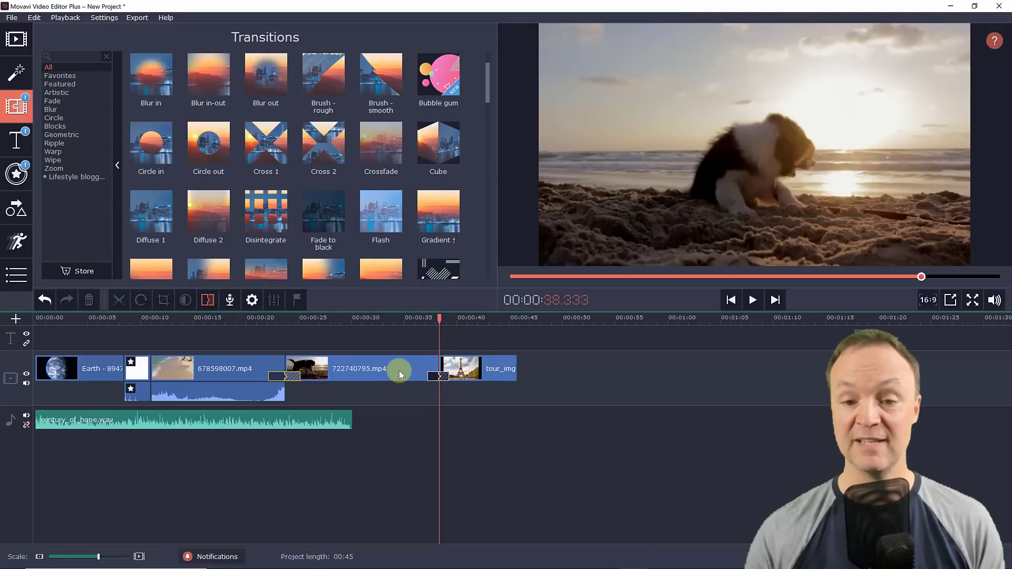
pyautogui.moveTo(438, 316); pyautogui.dragTo(427, 316)
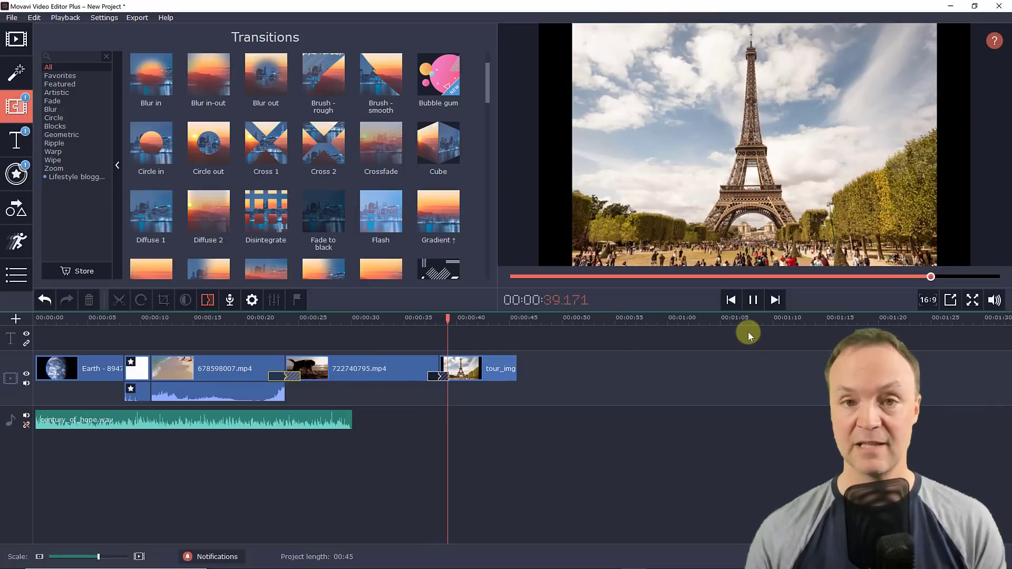
pyautogui.click(754, 299)
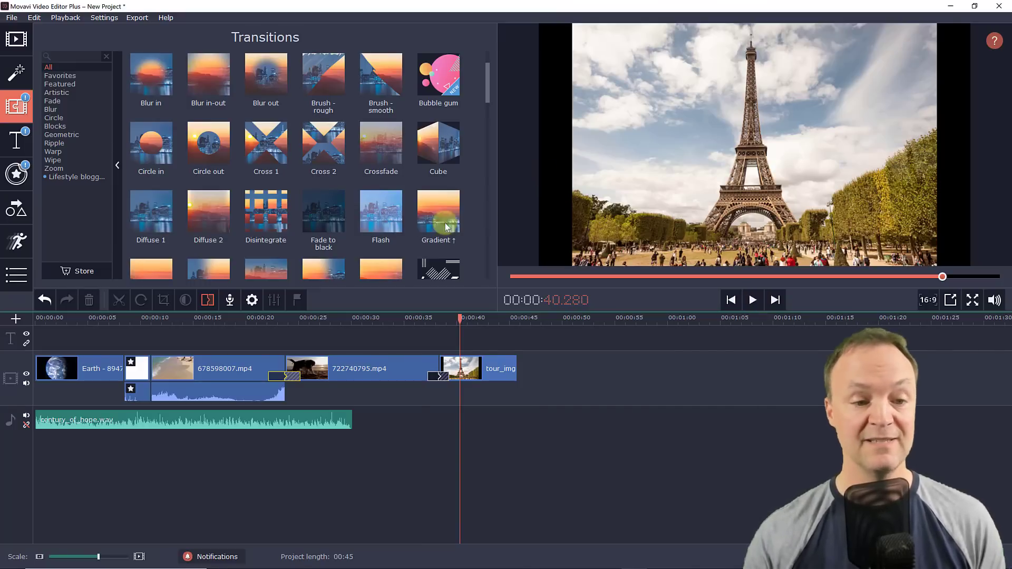
# - Add the Clean circle title to the title track, starting at about 5.3 s above the Earth clip
pyautogui.click(25, 133)
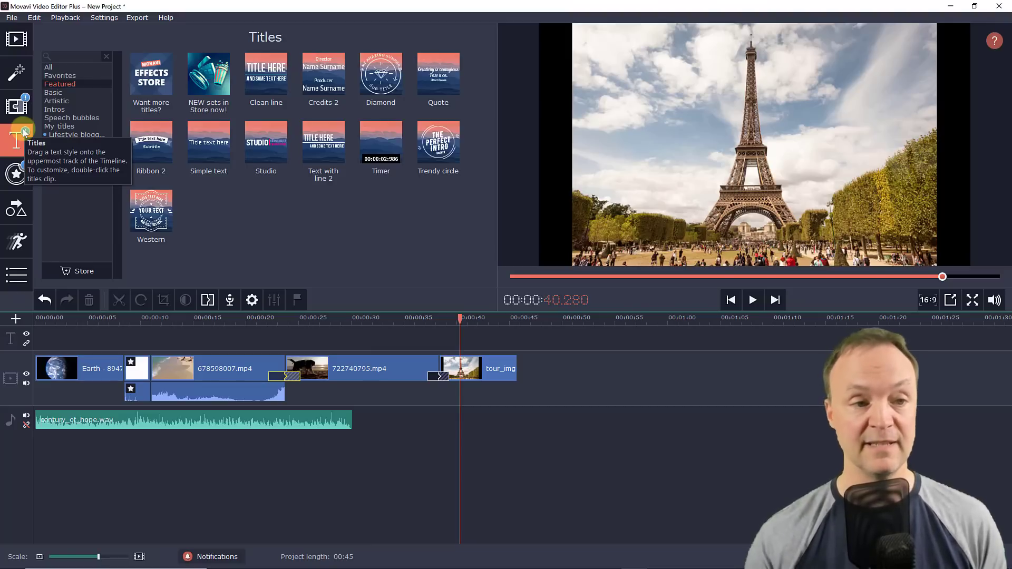
pyautogui.click(49, 67)
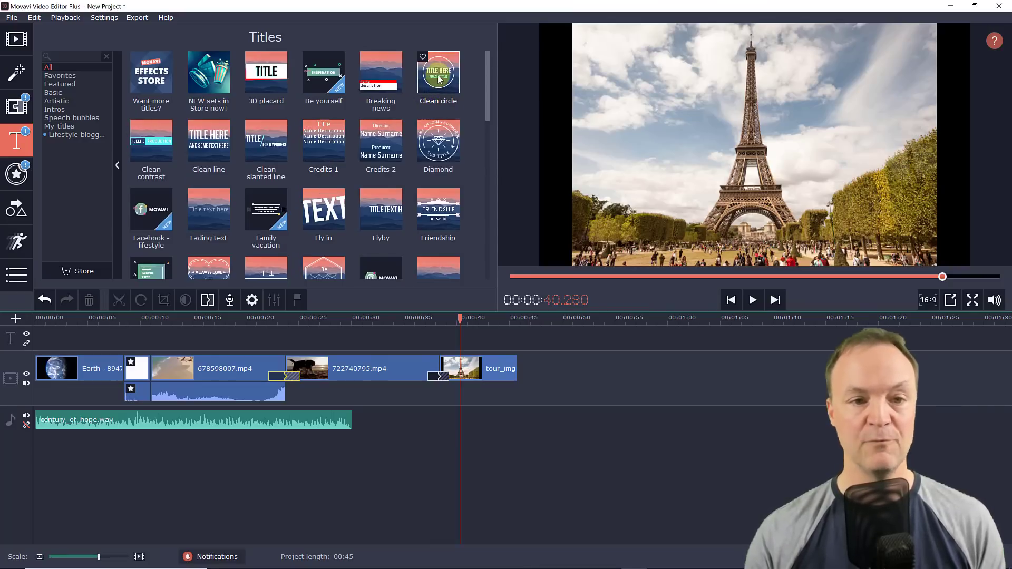
pyautogui.moveTo(438, 78); pyautogui.dragTo(118, 339)
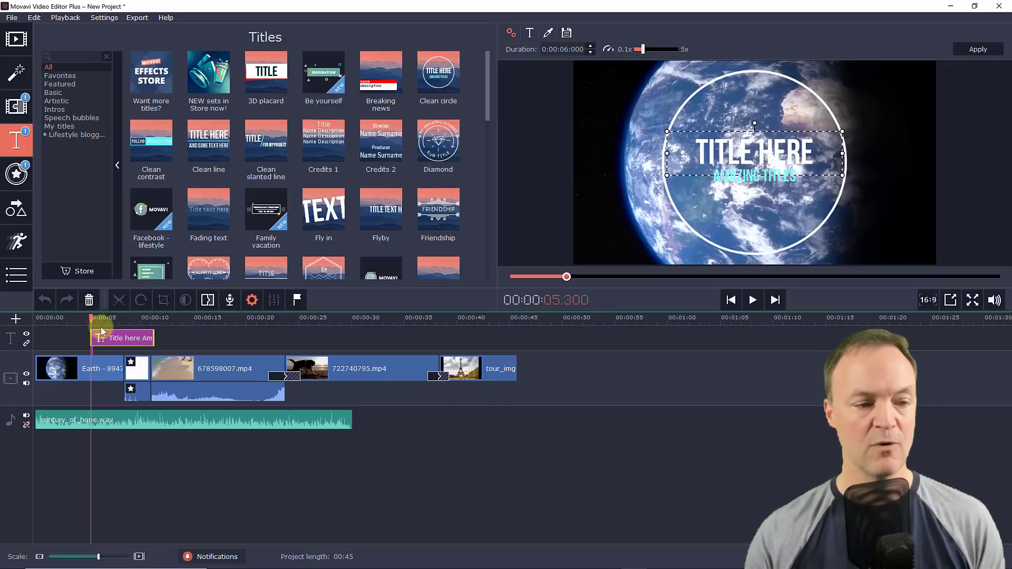
# - Move the Clean circle title to start at about 2.25 s and play it back from the beginning
pyautogui.moveTo(93, 318); pyautogui.dragTo(58, 318)
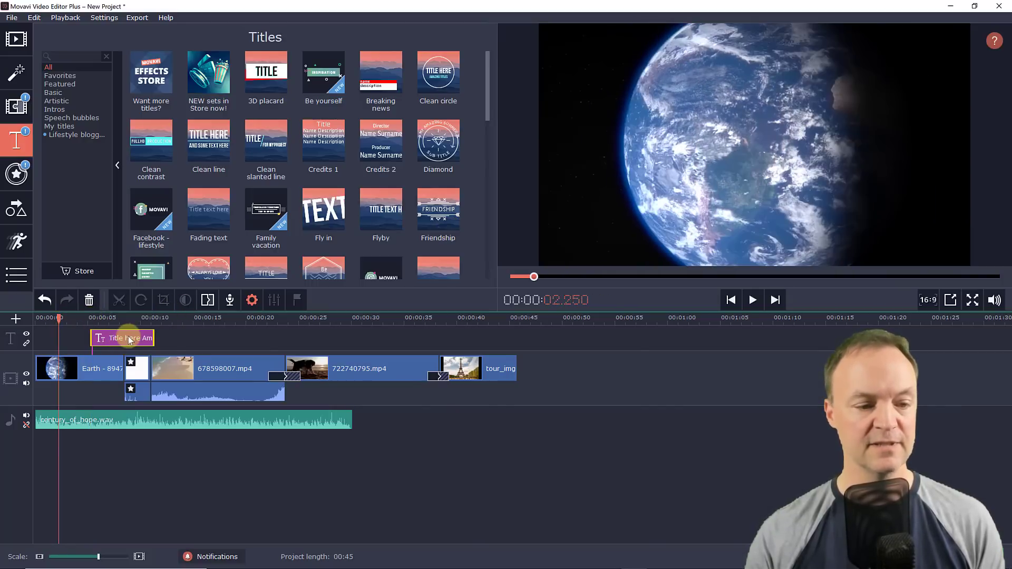
pyautogui.moveTo(129, 340)
pyautogui.mouseDown()
pyautogui.moveTo(199, 336)
pyautogui.moveTo(136, 345)
pyautogui.moveTo(35, 319)
pyautogui.mouseUp()
pyautogui.click(56, 320)
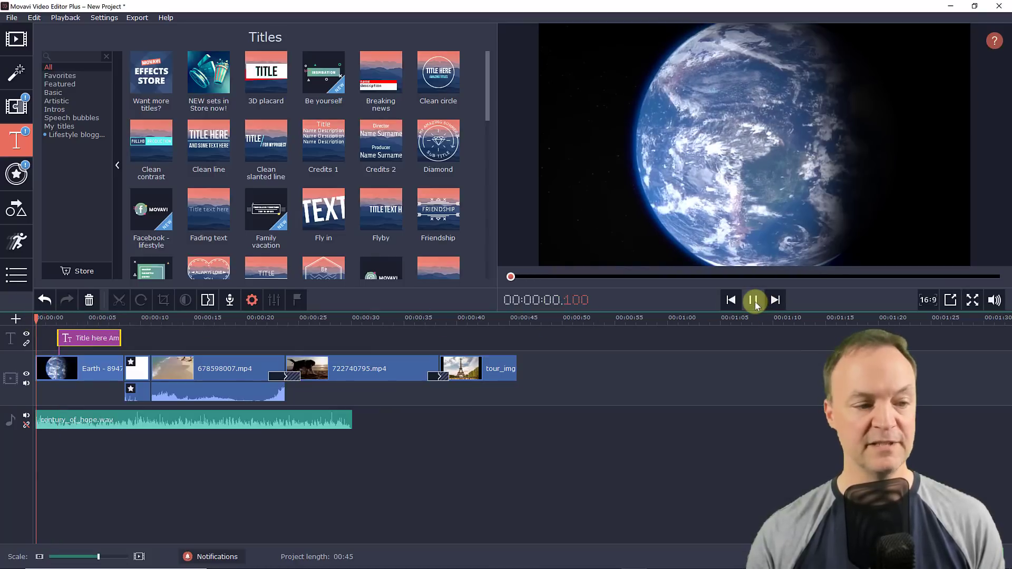
pyautogui.click(754, 300)
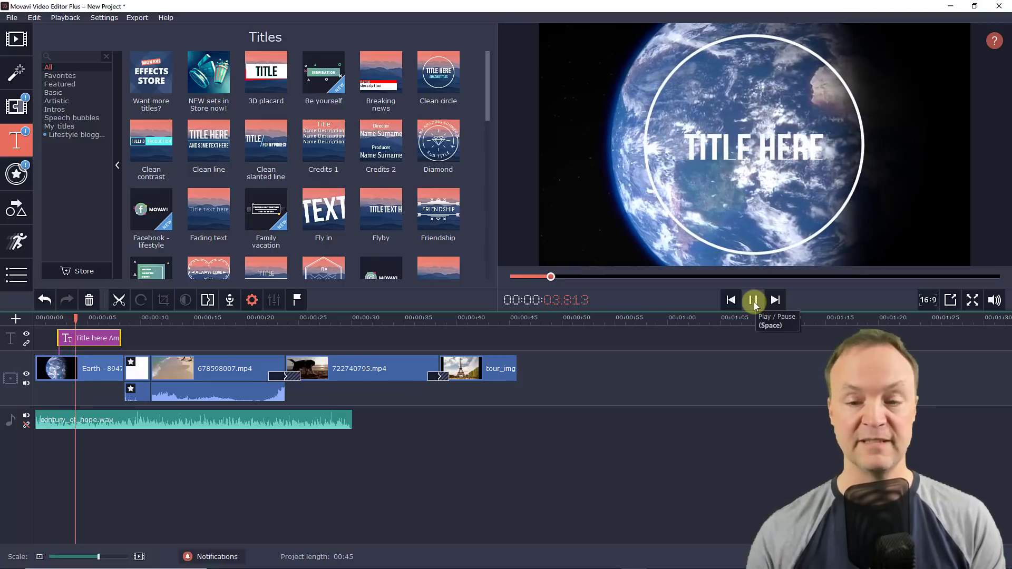
pyautogui.click(754, 301)
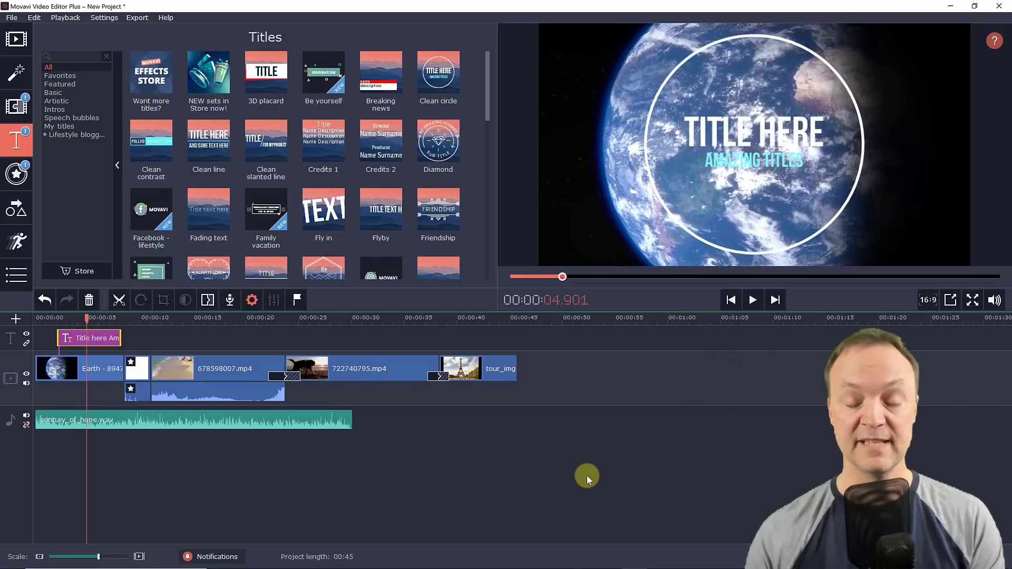
# - Change the main line of the Clean circle title to "WRITE TEXT"
pyautogui.doubleClick(96, 340)
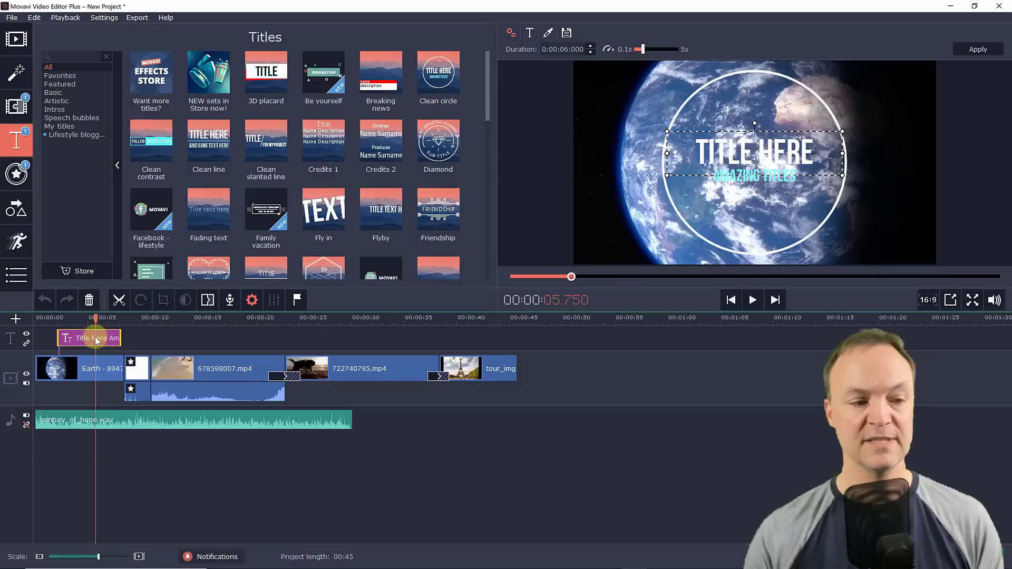
pyautogui.click(732, 170)
pyautogui.click(732, 158)
pyautogui.doubleClick(731, 157)
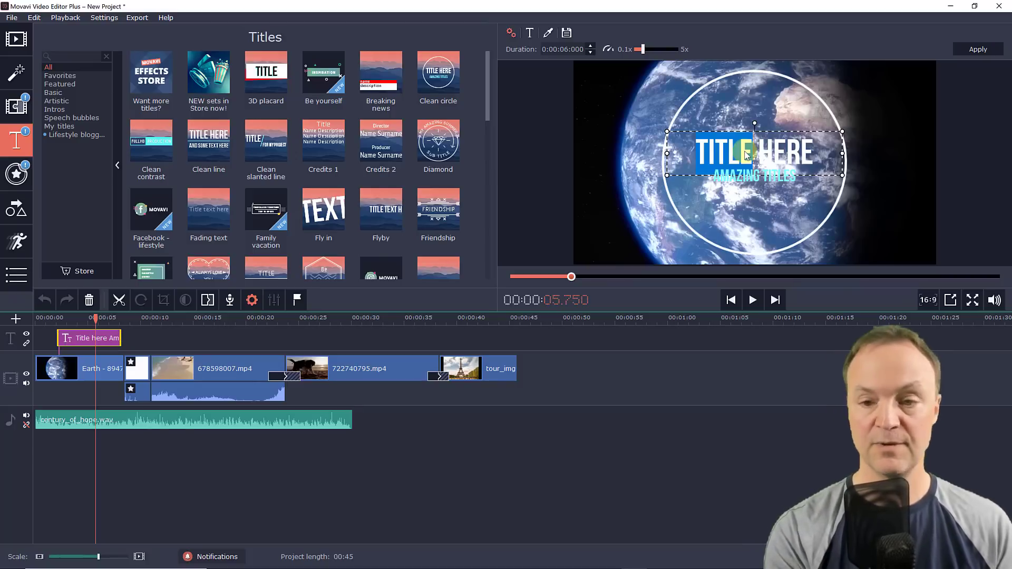
pyautogui.write('WRITE')
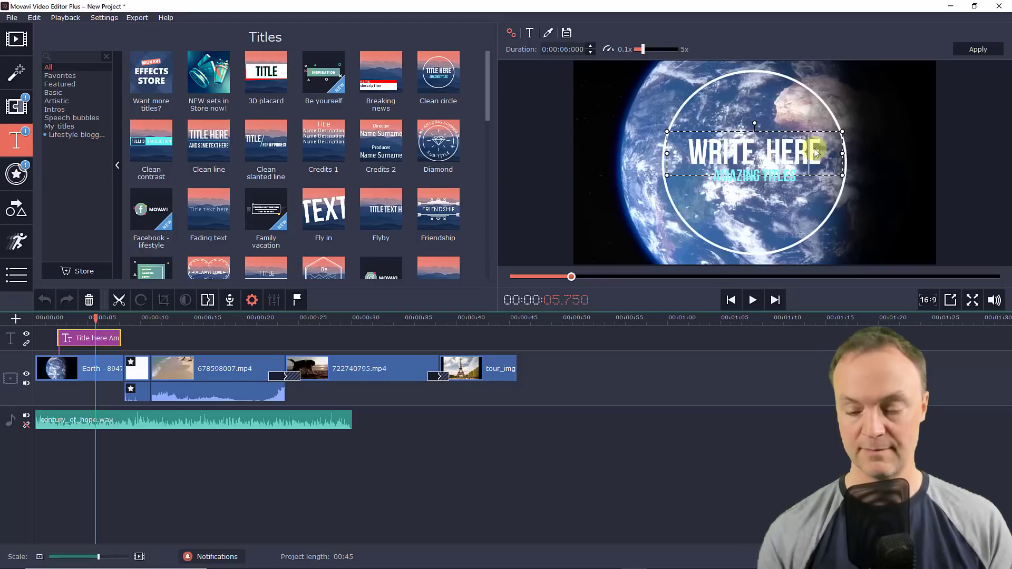
pyautogui.press('BackSpace')
pyautogui.press('BackSpace')
pyautogui.press('BackSpace')
pyautogui.press('BackSpace')
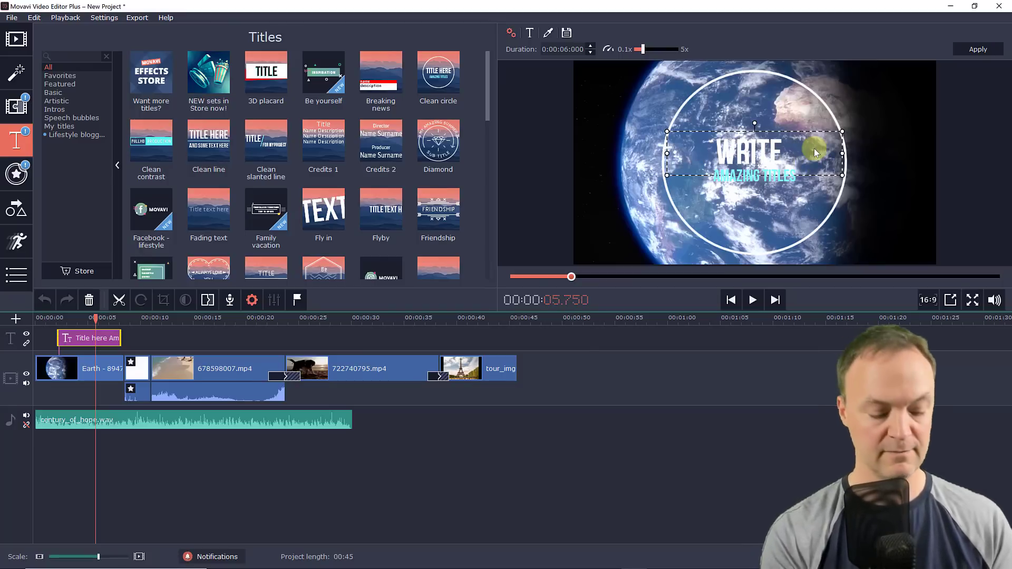
pyautogui.write('TEXT')
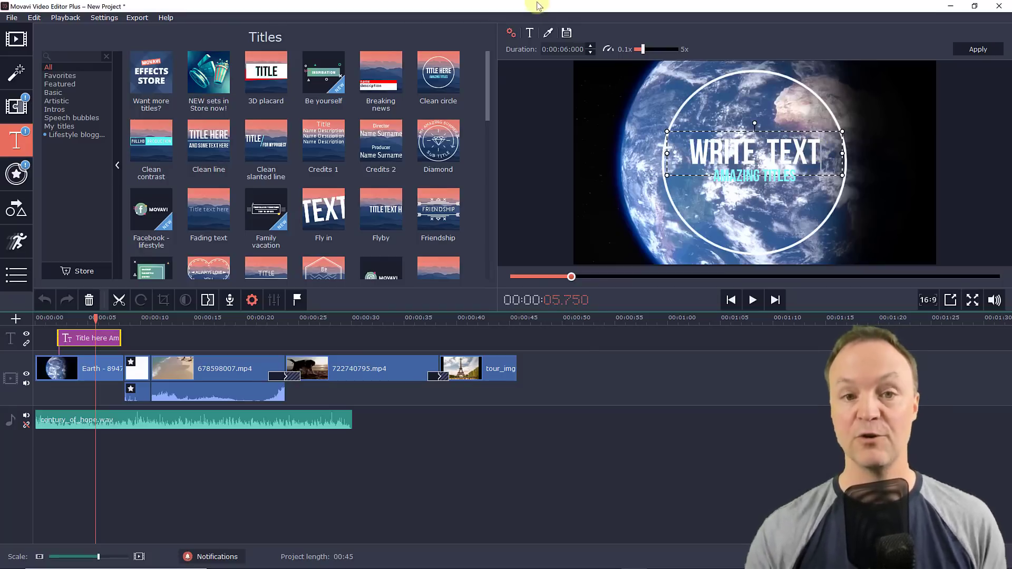
# - Set the main title line's font to ArticulatCFMediumSpecial and make it bold
pyautogui.click(529, 35)
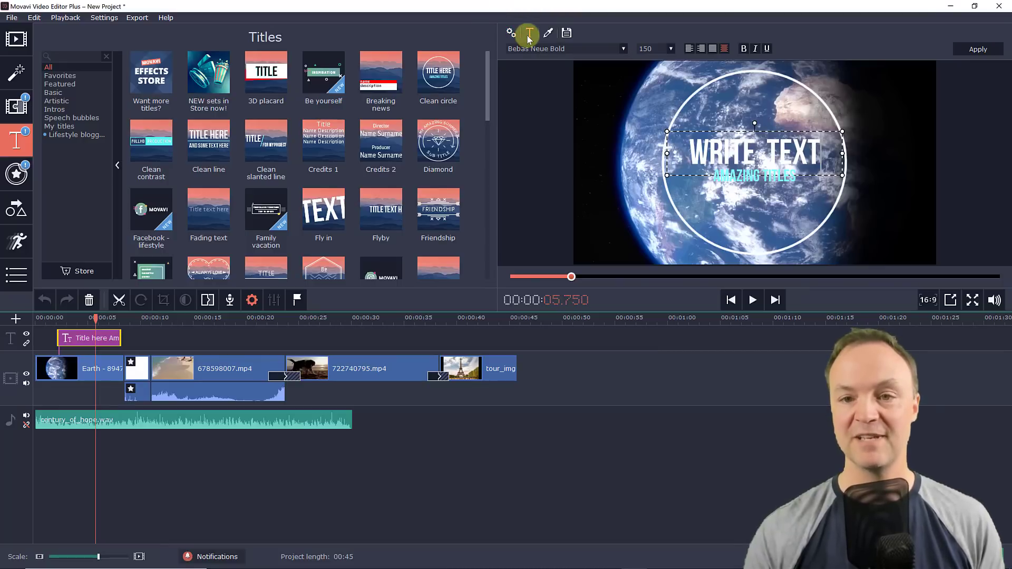
pyautogui.click(623, 48)
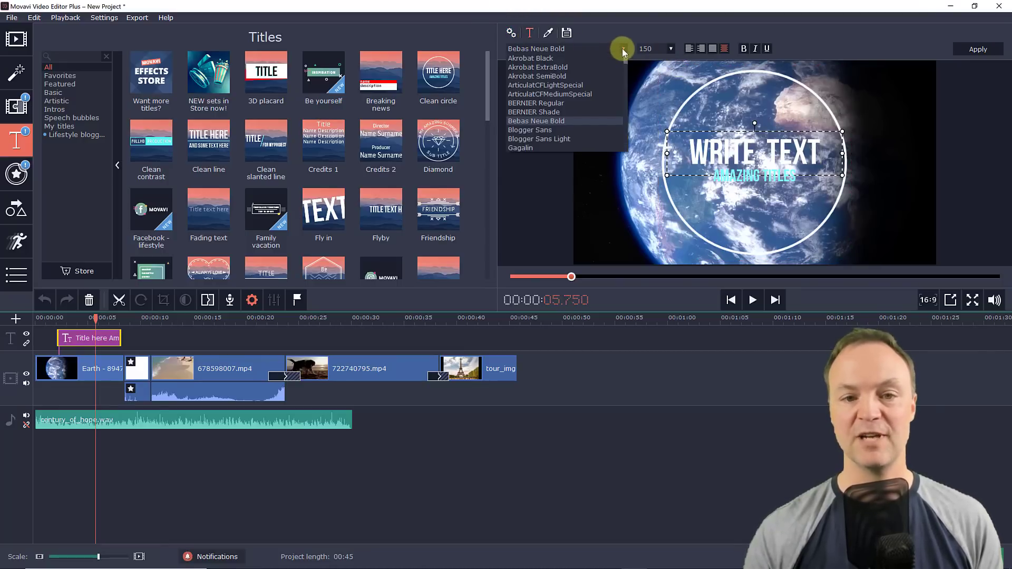
pyautogui.click(578, 64)
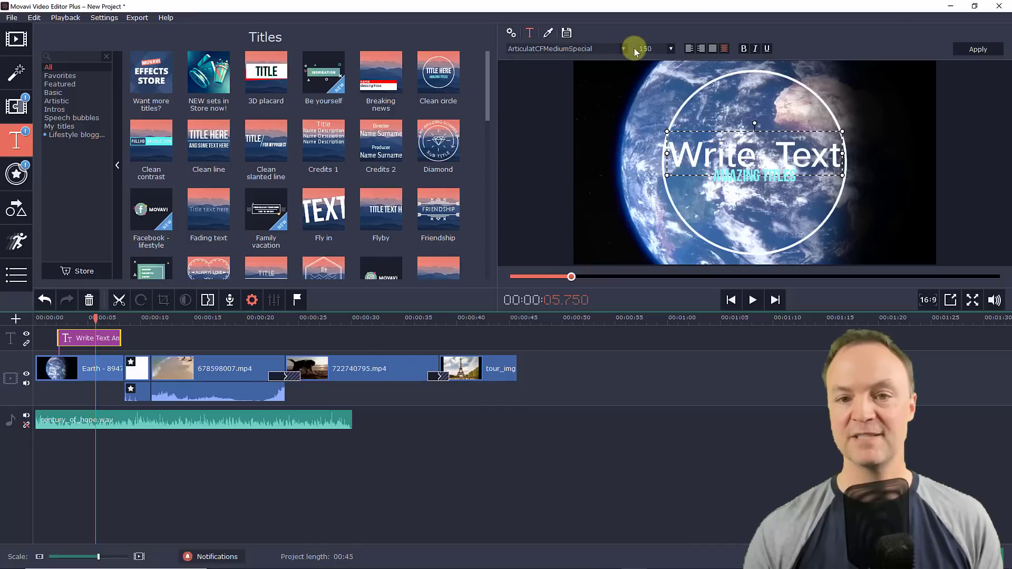
pyautogui.click(744, 49)
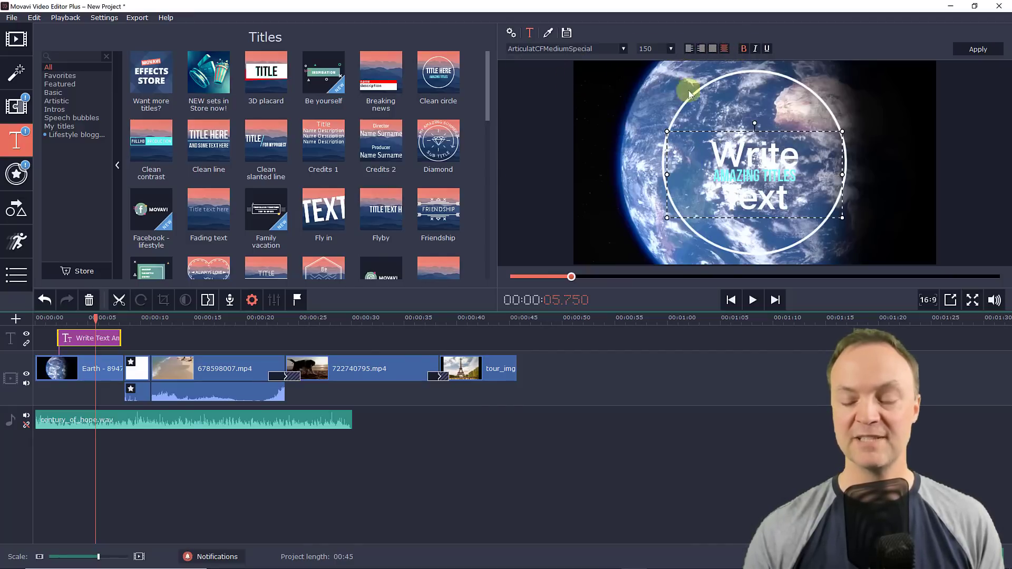
# - Move the main title text up within the circle, above the "AMAZING TITLES" subtitle, and close title editing
pyautogui.click(733, 175)
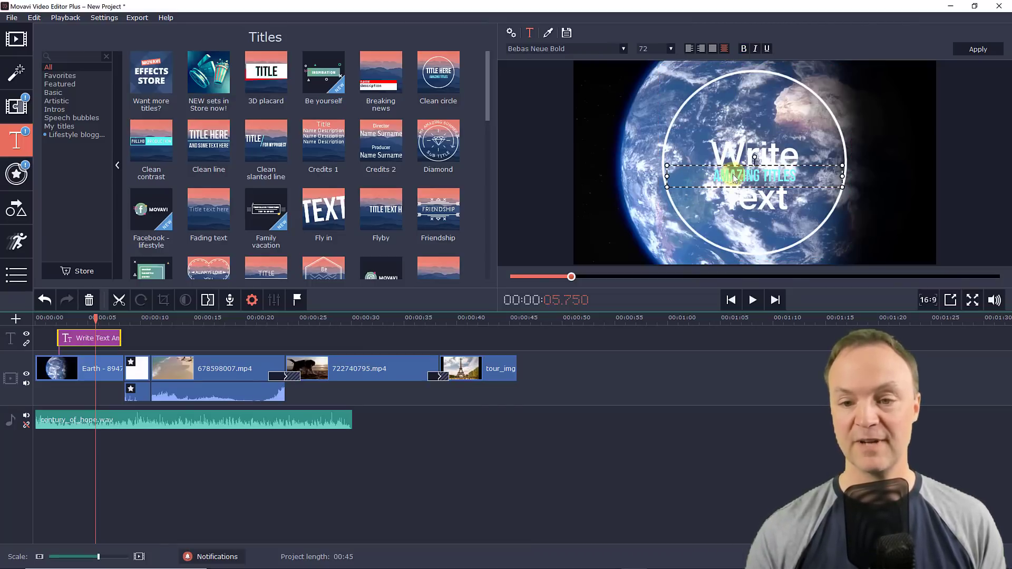
pyautogui.click(741, 200)
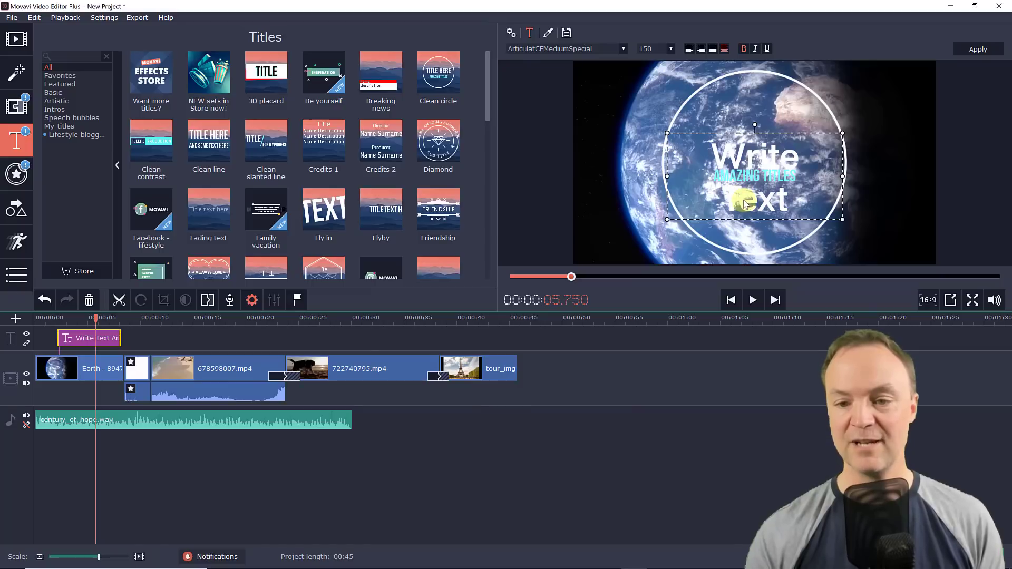
pyautogui.moveTo(745, 204); pyautogui.dragTo(744, 161)
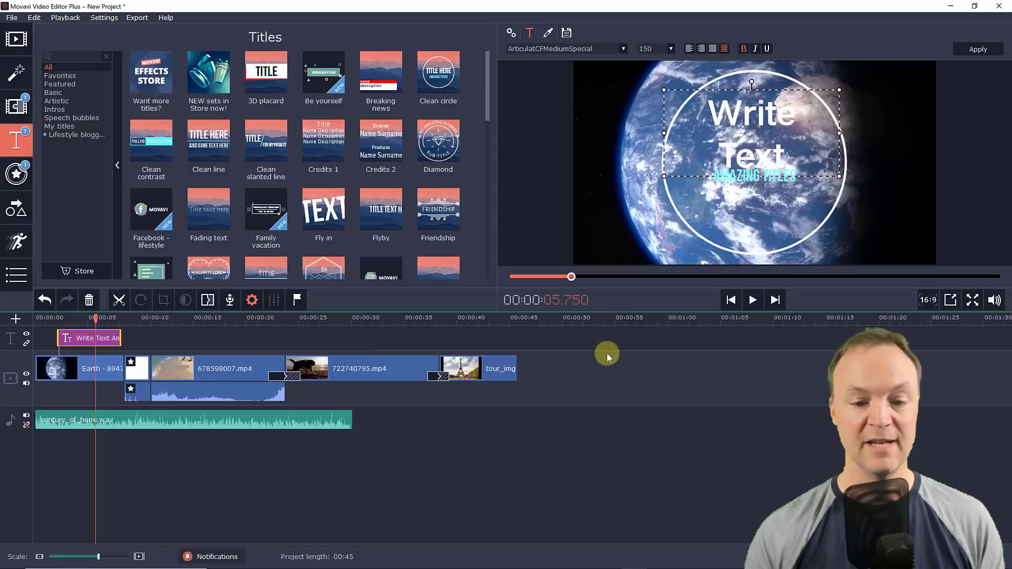
pyautogui.click(589, 384)
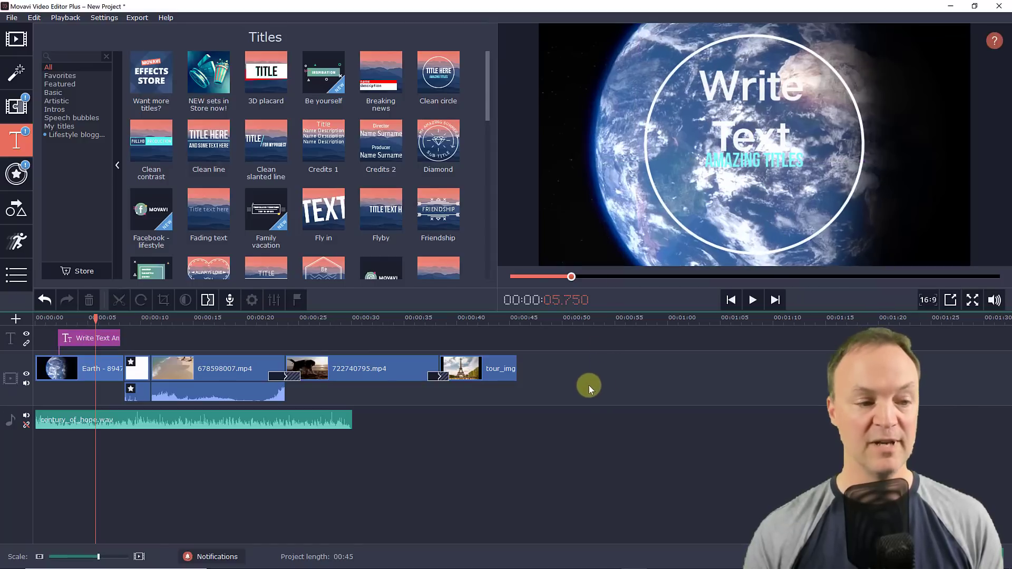
pyautogui.click(78, 343)
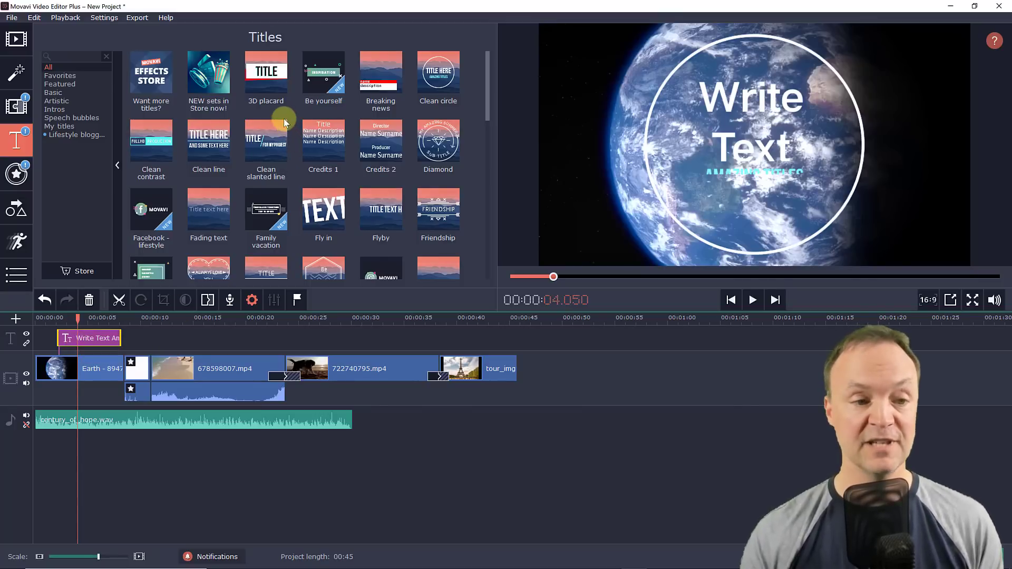
pyautogui.scroll(-1, 292, 208)
pyautogui.scroll(-1, 295, 210)
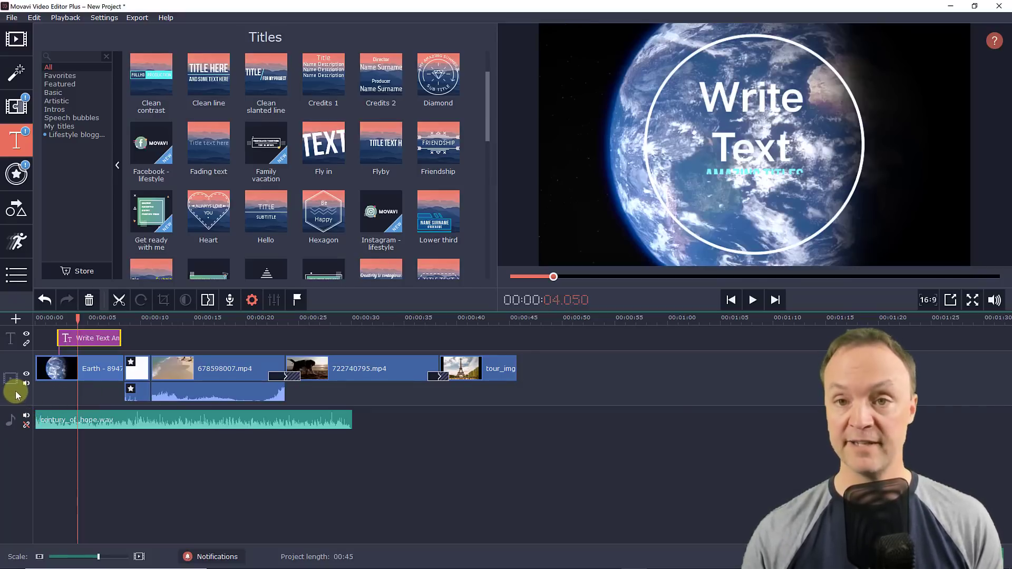
# - Import Slowmotion_closeup_of_skateboard, place it on a new overlay video track starting at about 10 s, and play it back
pyautogui.click(15, 320)
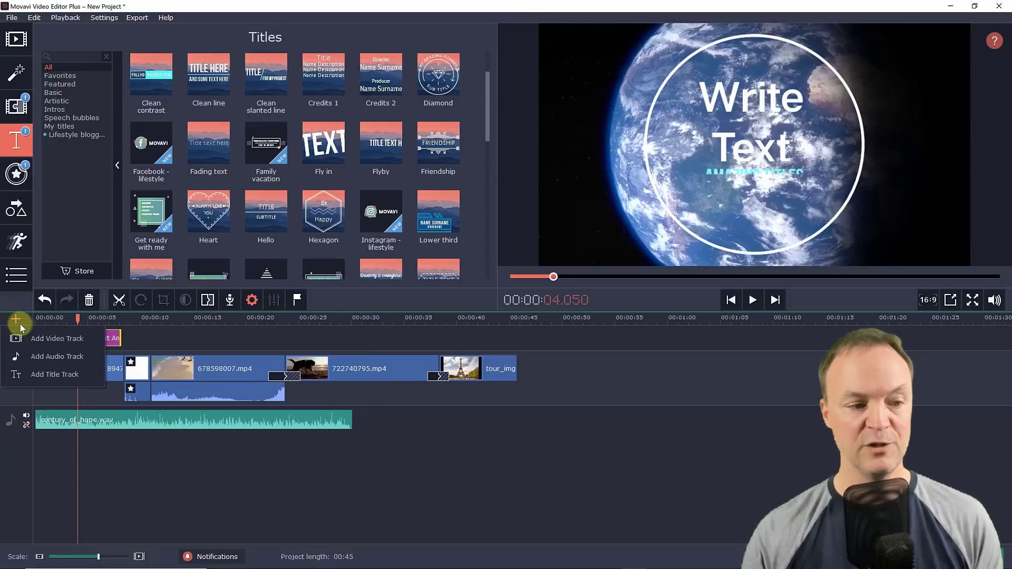
pyautogui.click(73, 347)
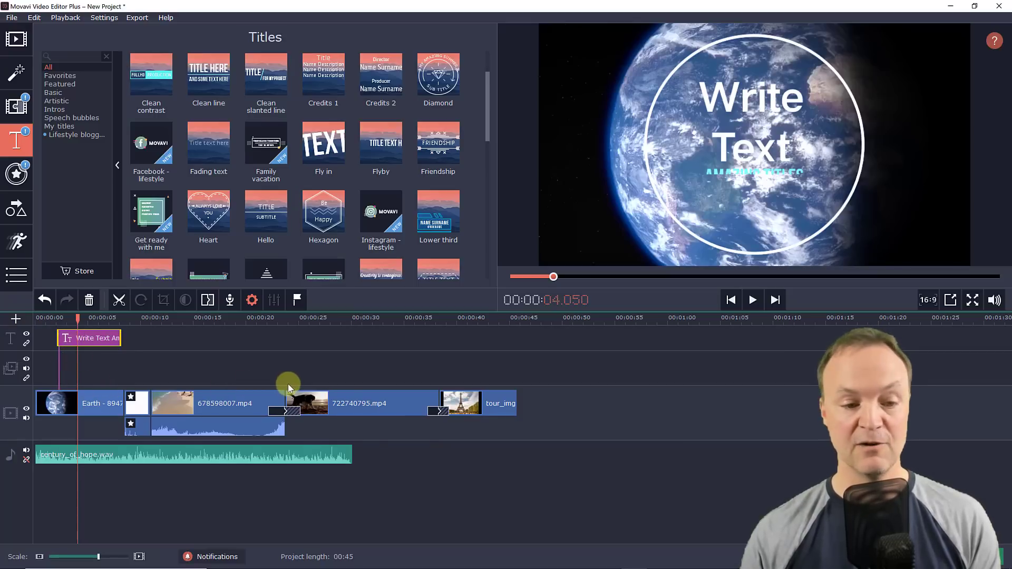
pyautogui.click(16, 39)
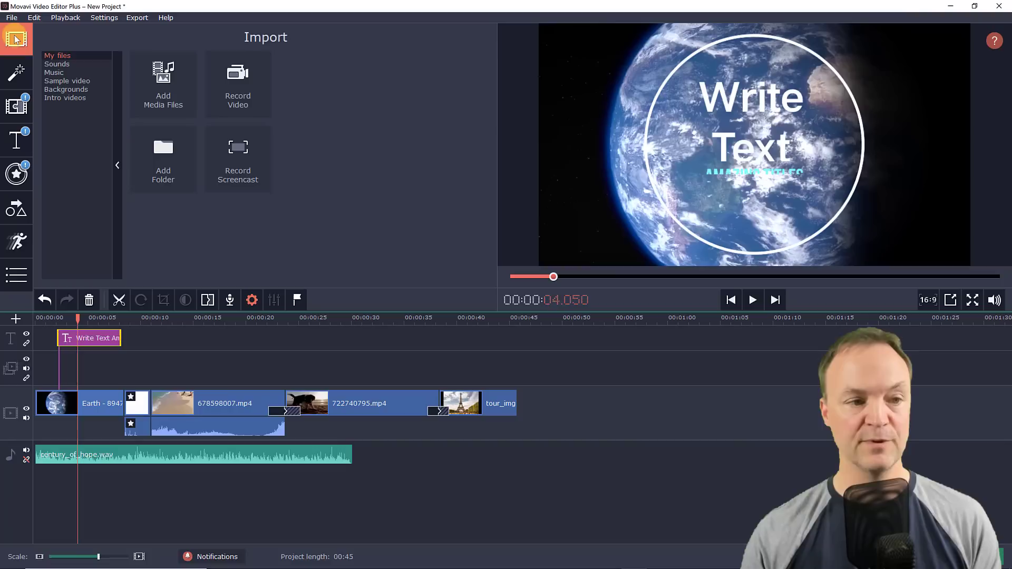
pyautogui.click(165, 79)
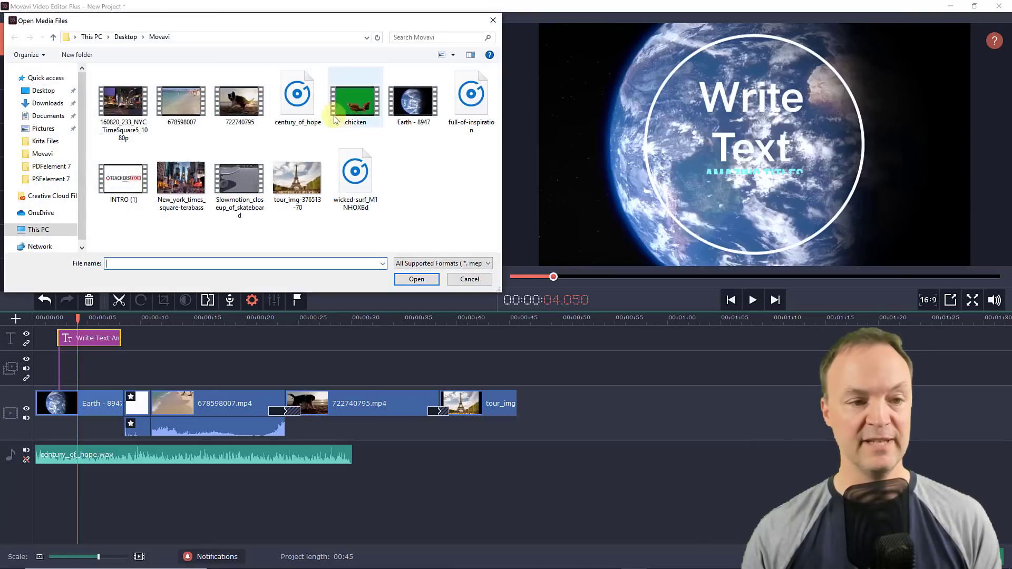
pyautogui.doubleClick(236, 179)
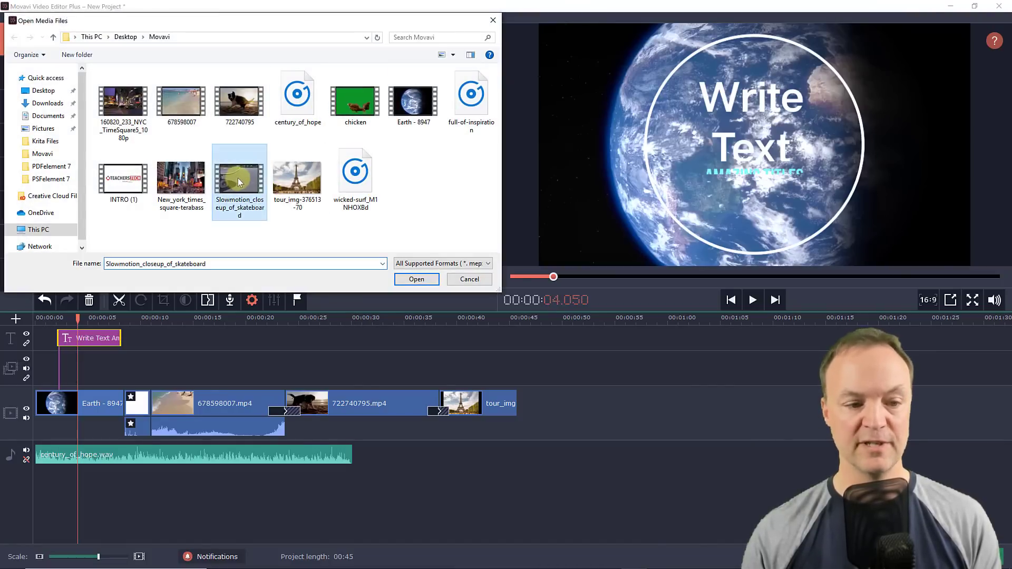
pyautogui.moveTo(627, 406); pyautogui.dragTo(246, 372)
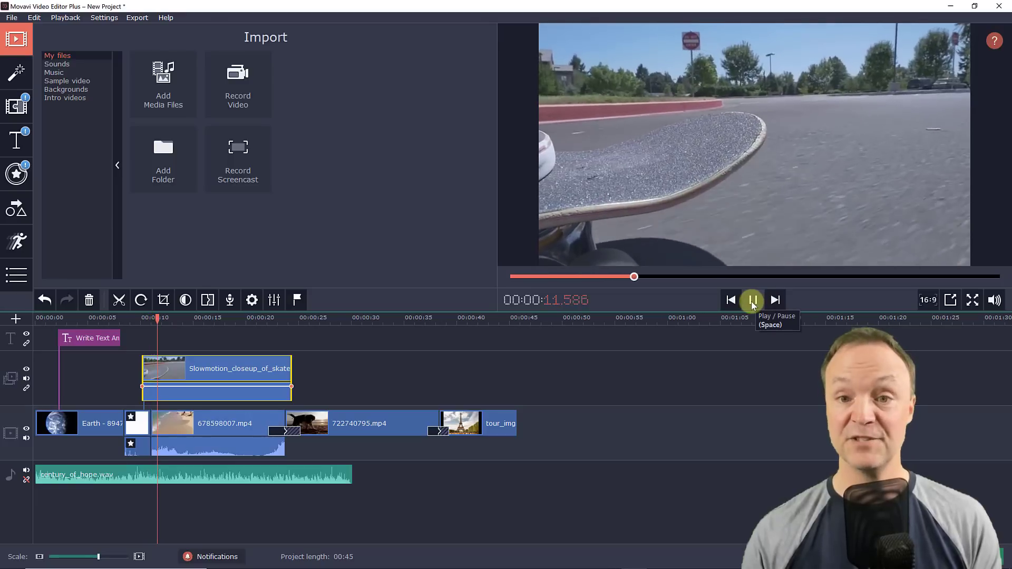
pyautogui.click(752, 301)
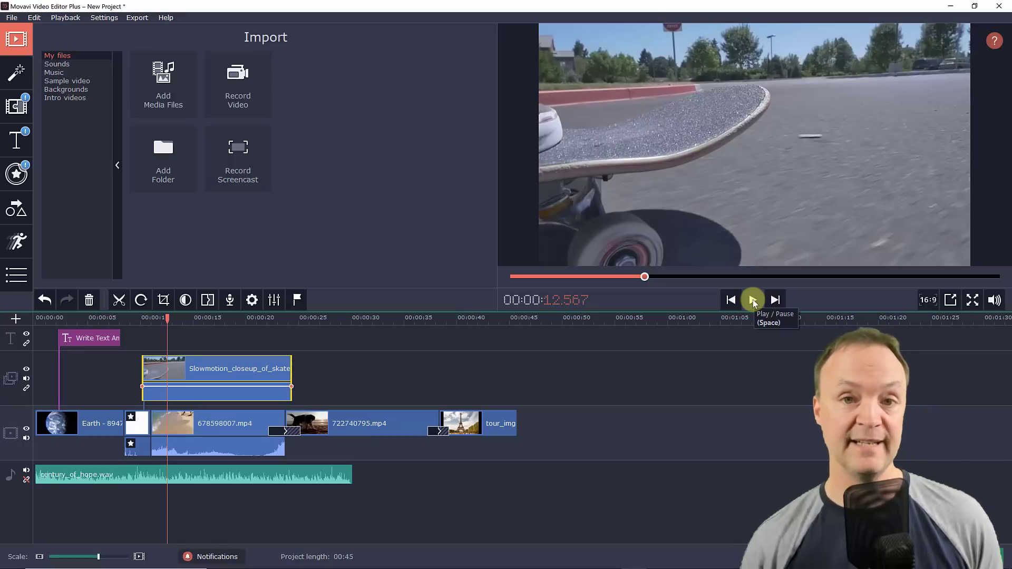
pyautogui.click(225, 373)
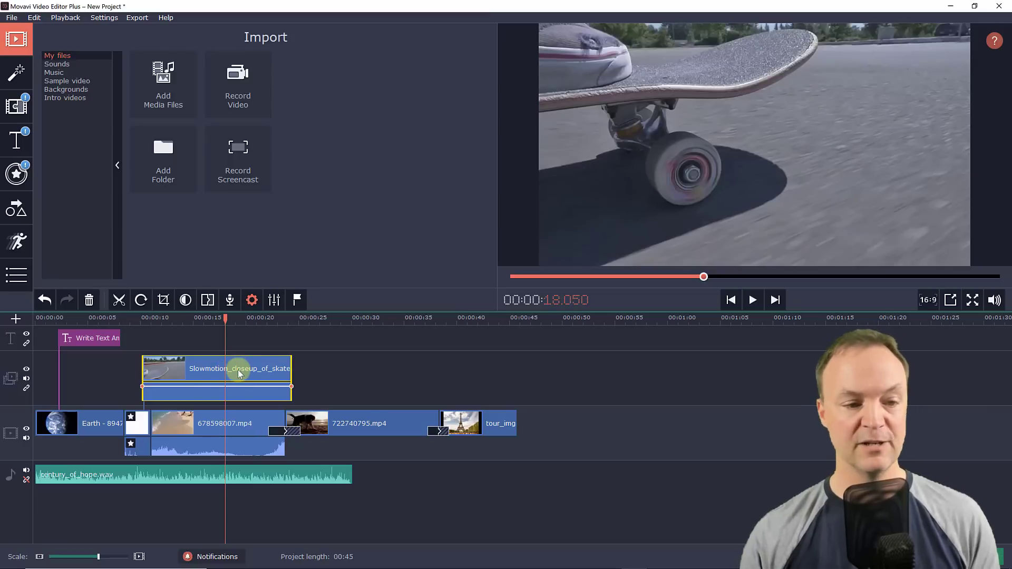
pyautogui.rightClick(240, 374)
pyautogui.click(218, 374)
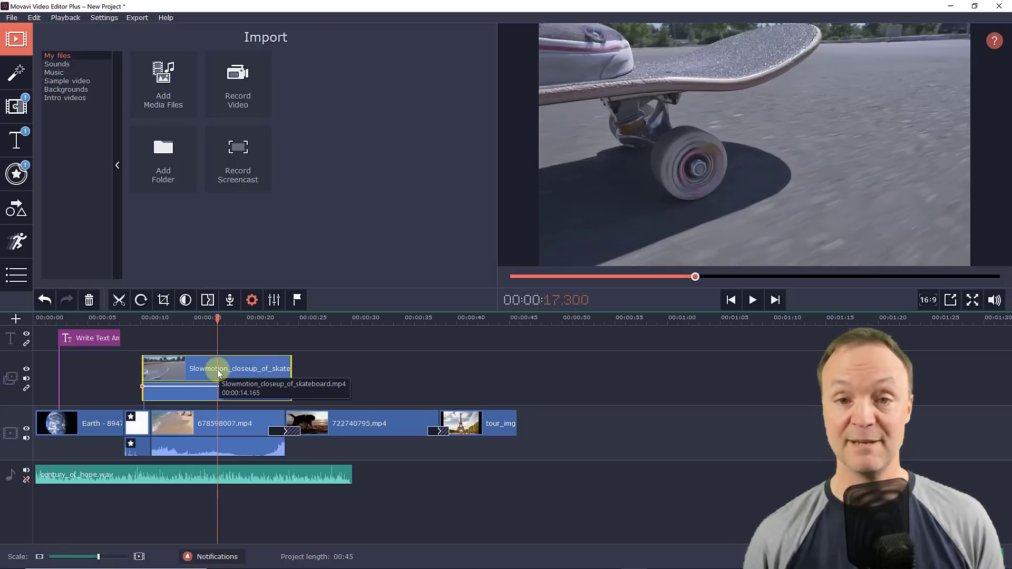
pyautogui.hotkey('ctrl', 'z')
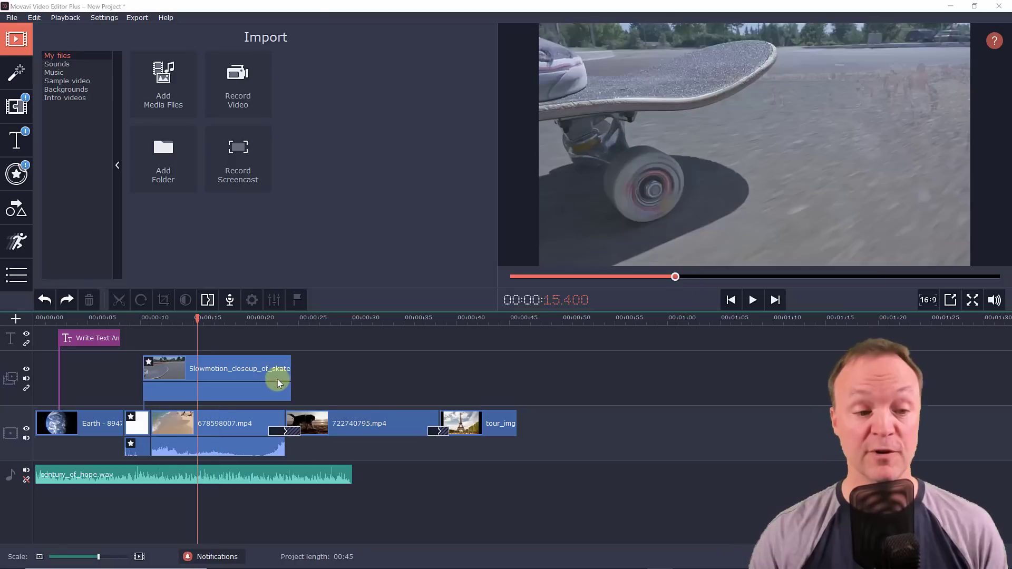
# - Shrink the skateboard overlay to a picture-in-picture about half the frame's width, place it in the picture's lower-right corner, and play it back
pyautogui.click(228, 380)
pyautogui.doubleClick(219, 375)
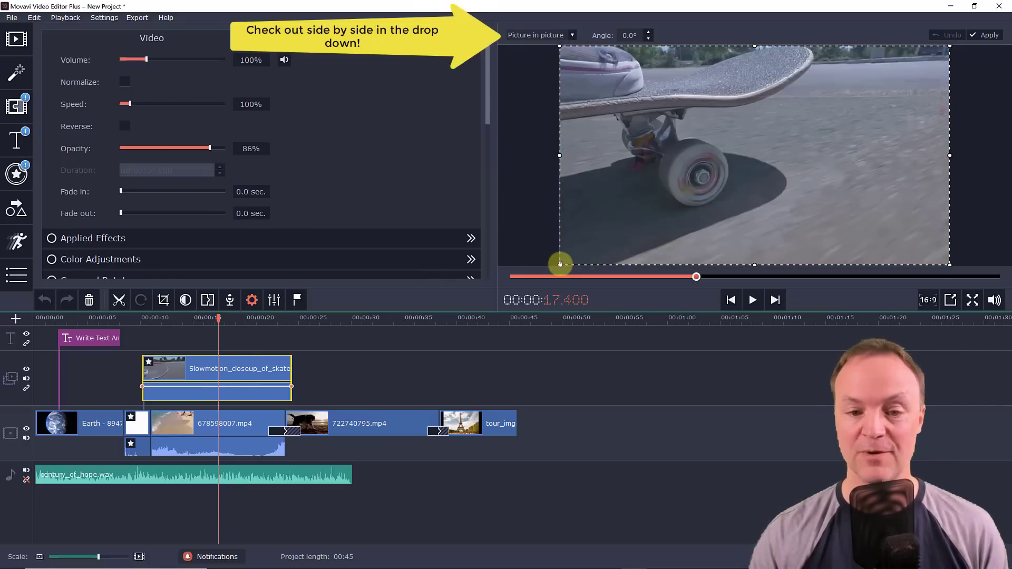
pyautogui.moveTo(560, 264); pyautogui.dragTo(770, 145)
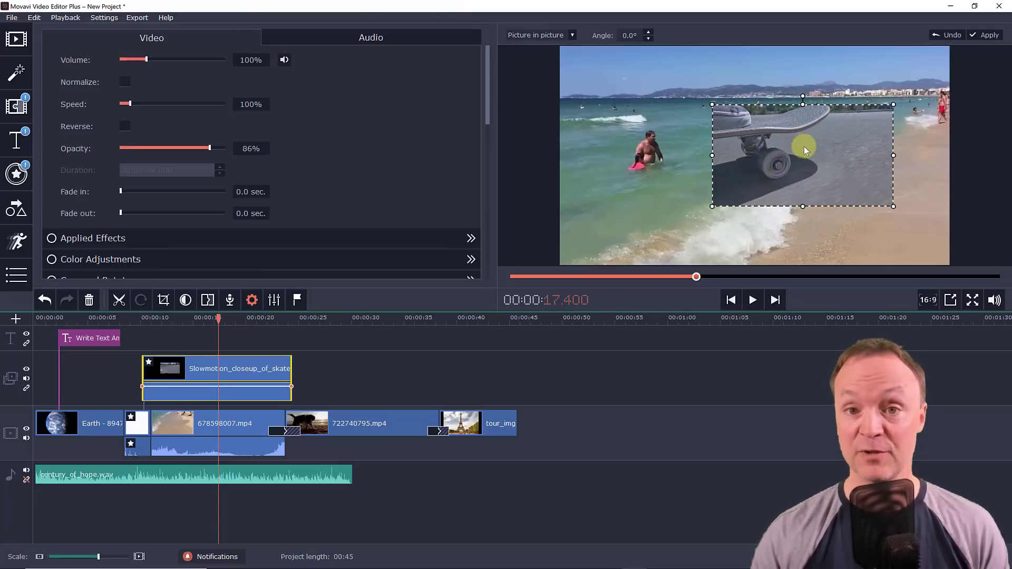
pyautogui.moveTo(804, 146); pyautogui.dragTo(847, 199)
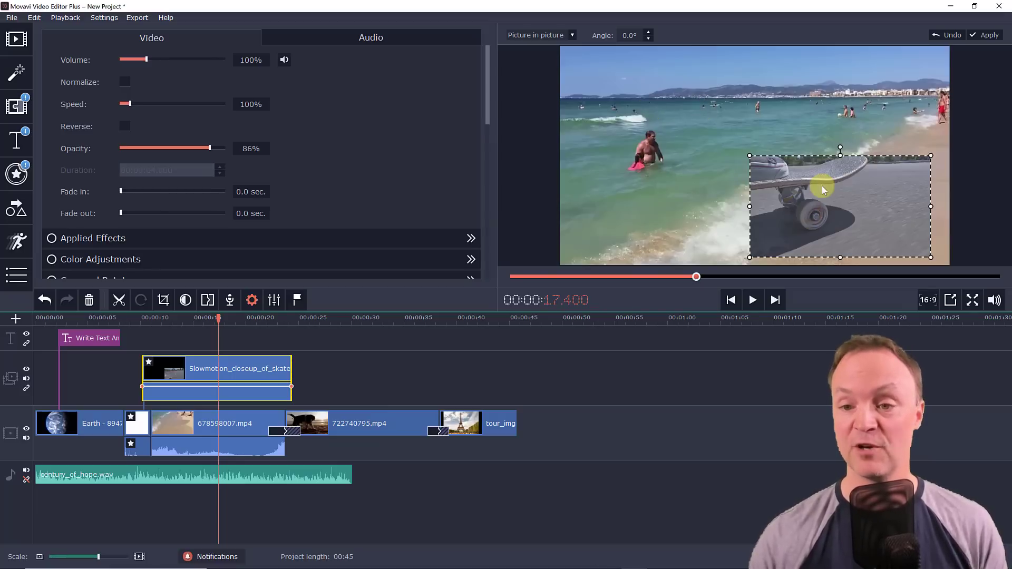
pyautogui.moveTo(821, 185); pyautogui.dragTo(839, 188)
pyautogui.click(753, 300)
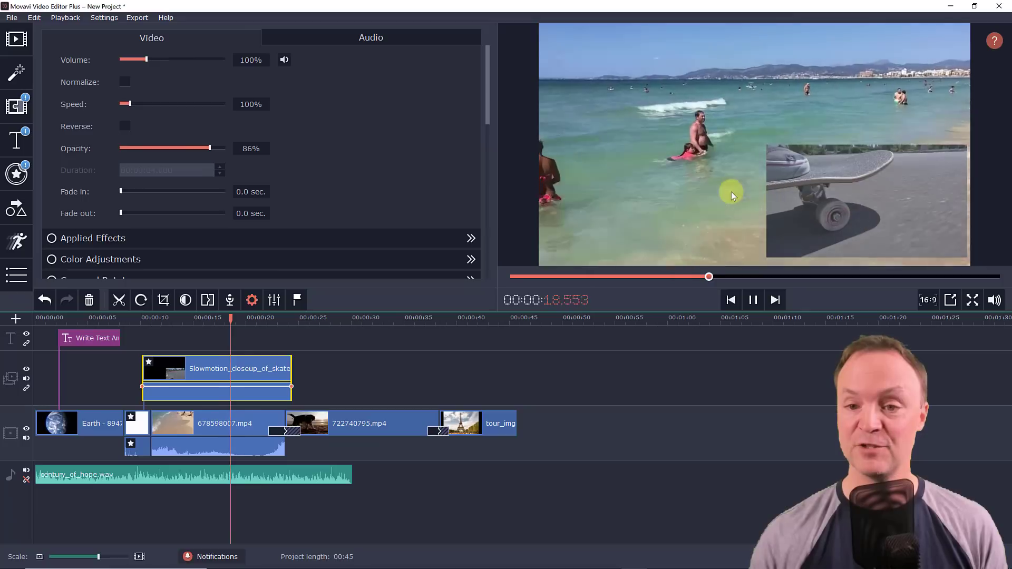
pyautogui.click(755, 300)
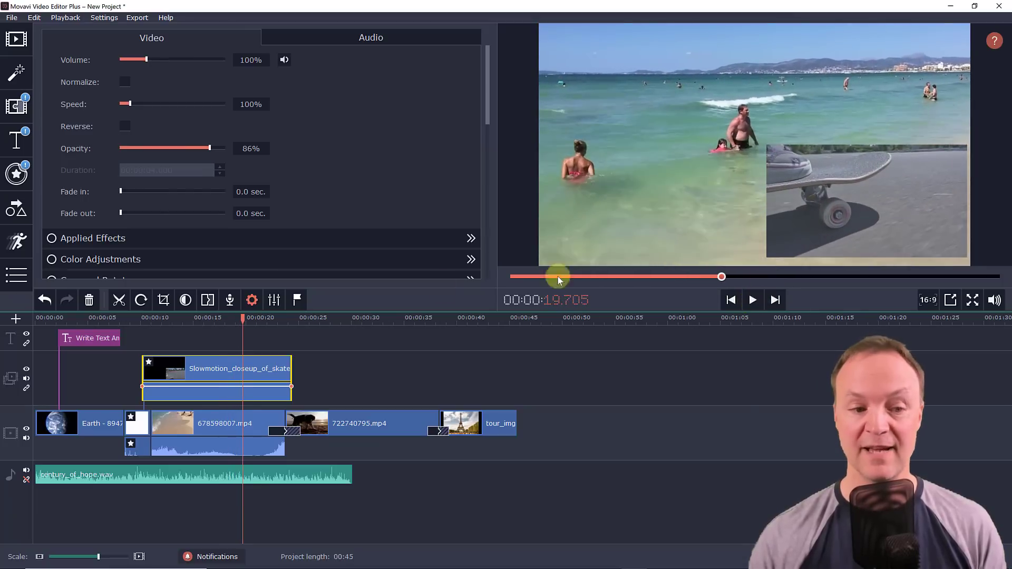
# - Set the skateboard overlay clip's opacity to 27%
pyautogui.click(207, 380)
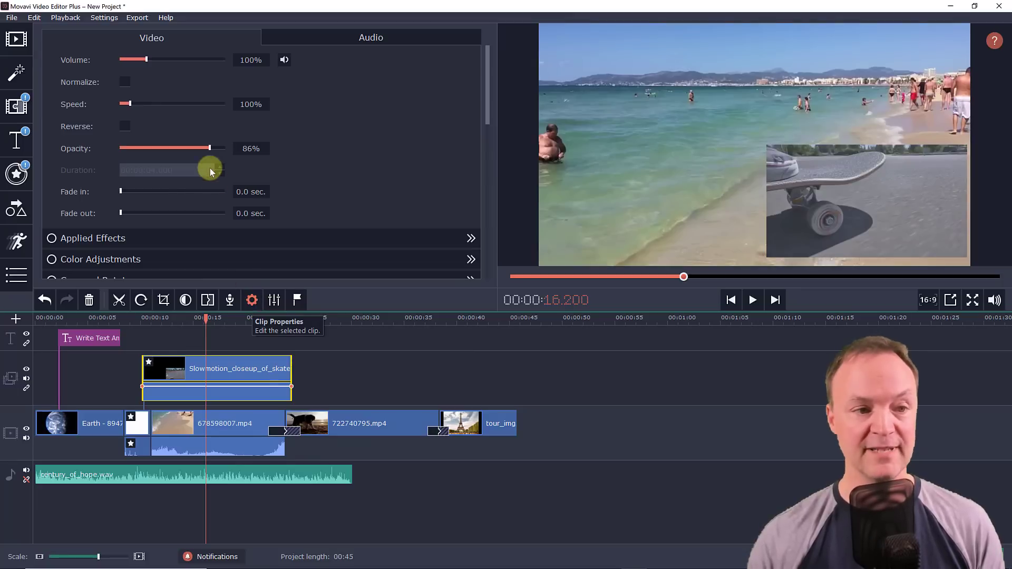
pyautogui.moveTo(211, 150)
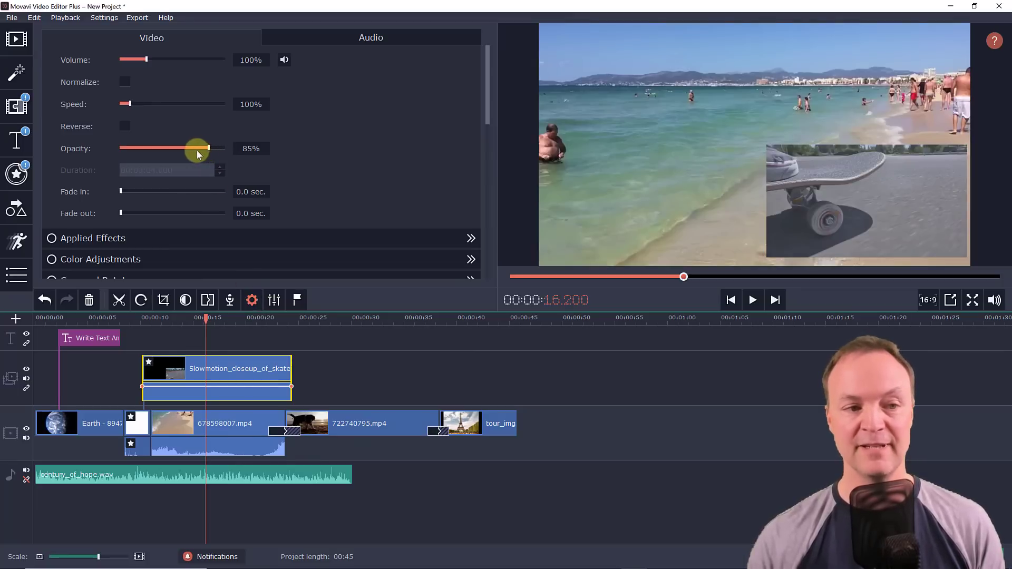
pyautogui.moveTo(152, 150); pyautogui.dragTo(148, 149)
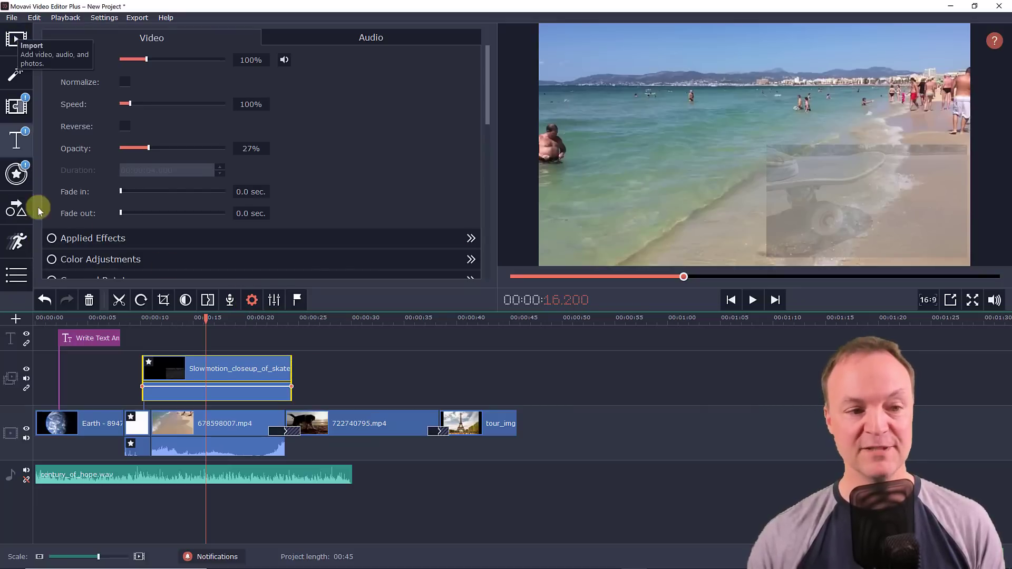
pyautogui.scroll(-3, 296, 227)
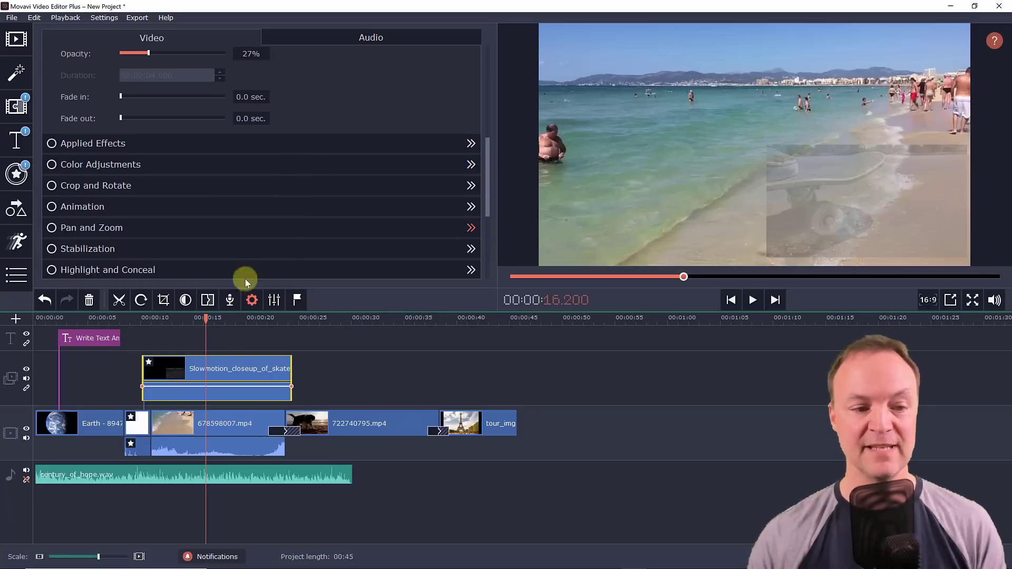
pyautogui.click(235, 372)
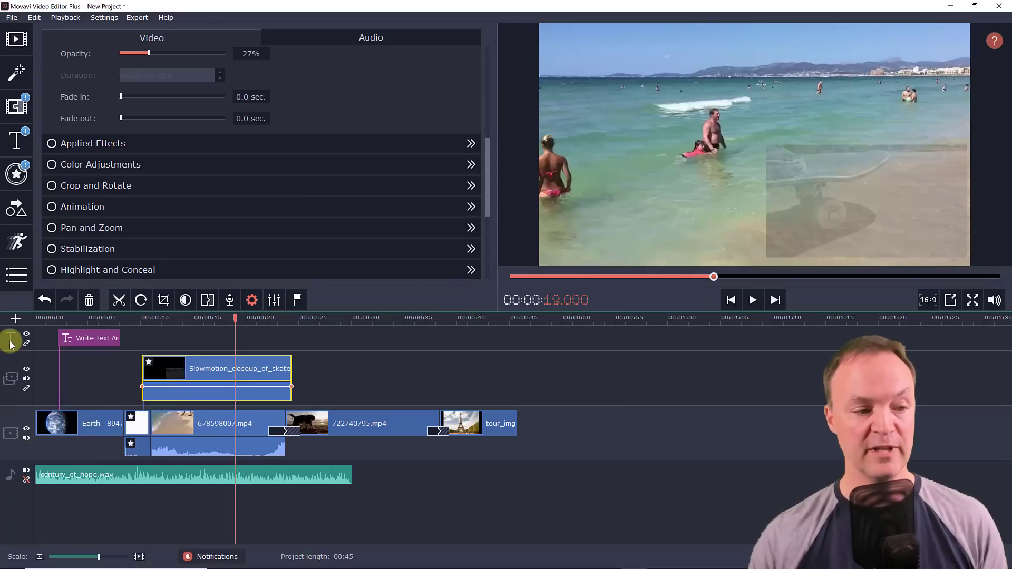
# - Add a second audio track to the timeline
pyautogui.click(15, 319)
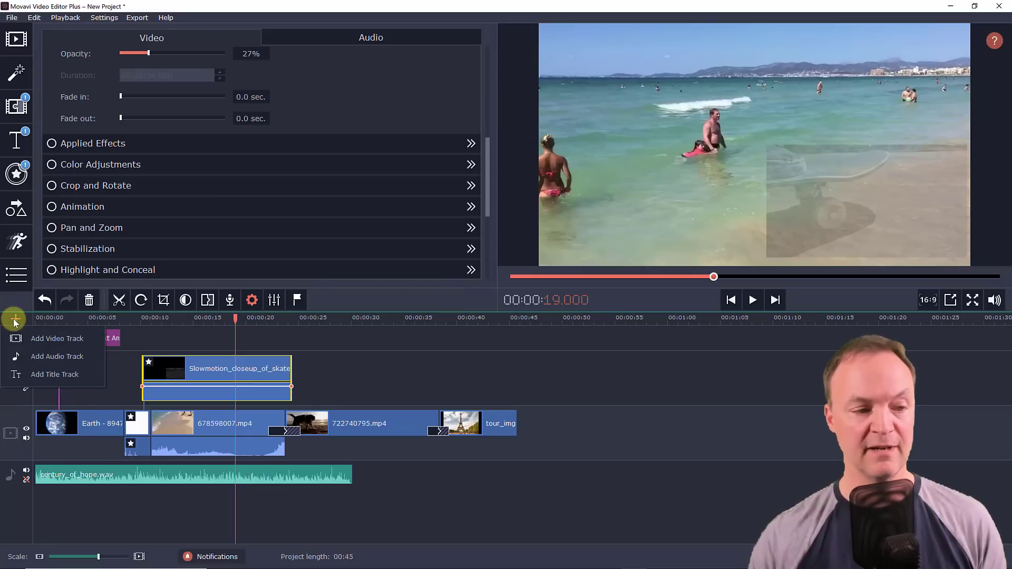
pyautogui.click(43, 341)
pyautogui.click(59, 362)
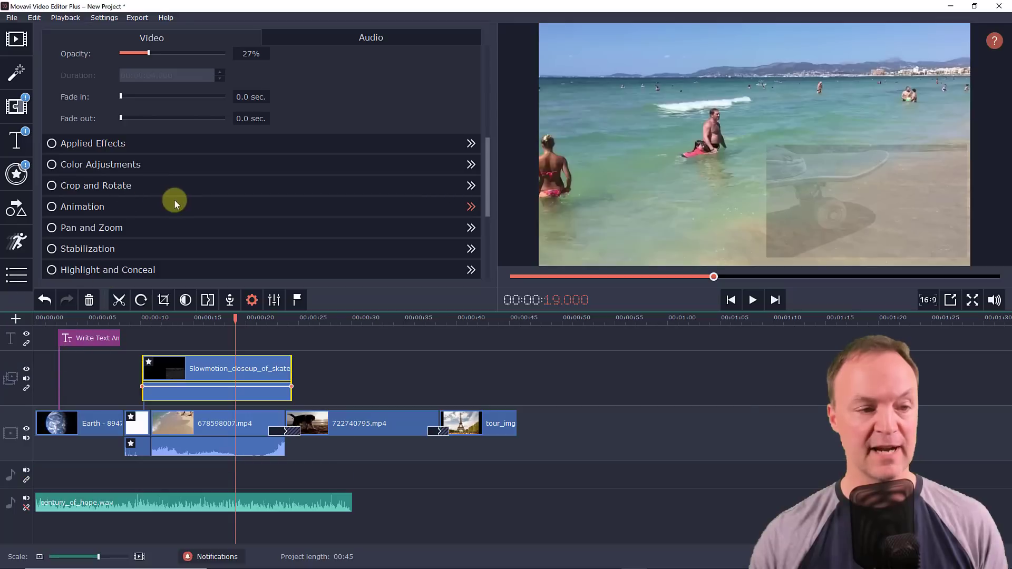
# - Import the wicked-surf_M1NHOXBd music file into the project's audio timeline
pyautogui.click(17, 39)
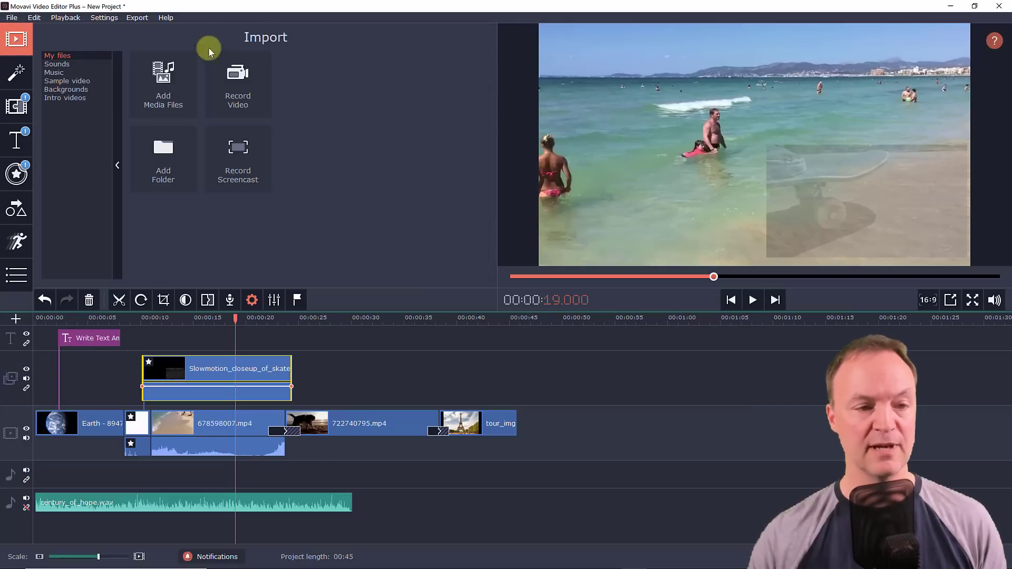
pyautogui.click(171, 78)
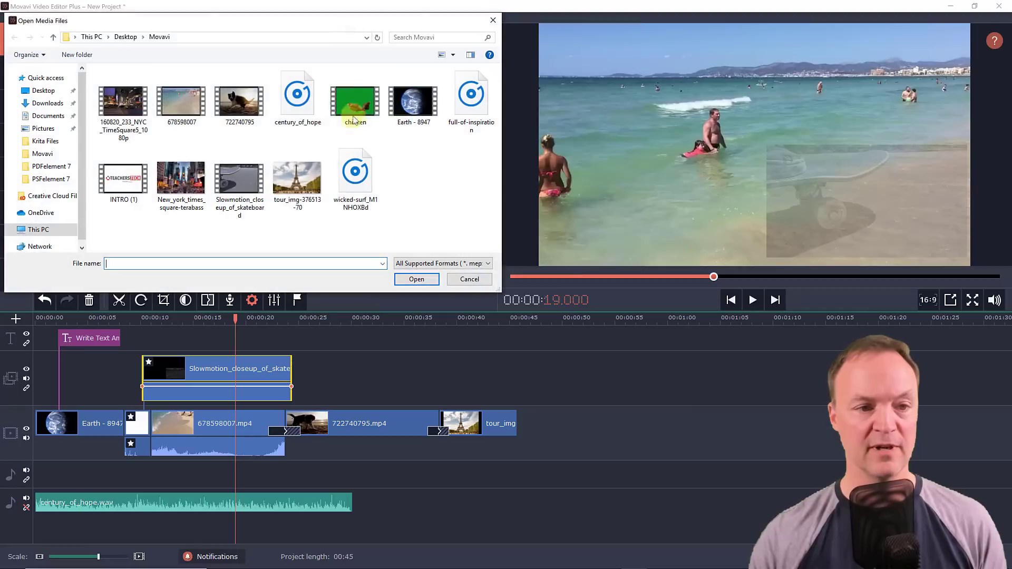
pyautogui.moveTo(355, 174); pyautogui.dragTo(61, 503)
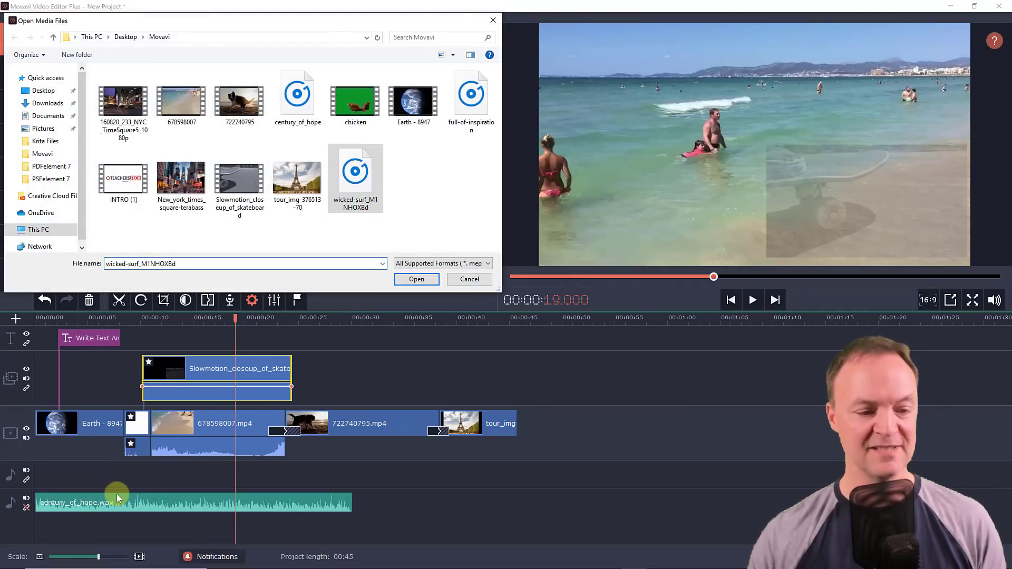
pyautogui.doubleClick(355, 177)
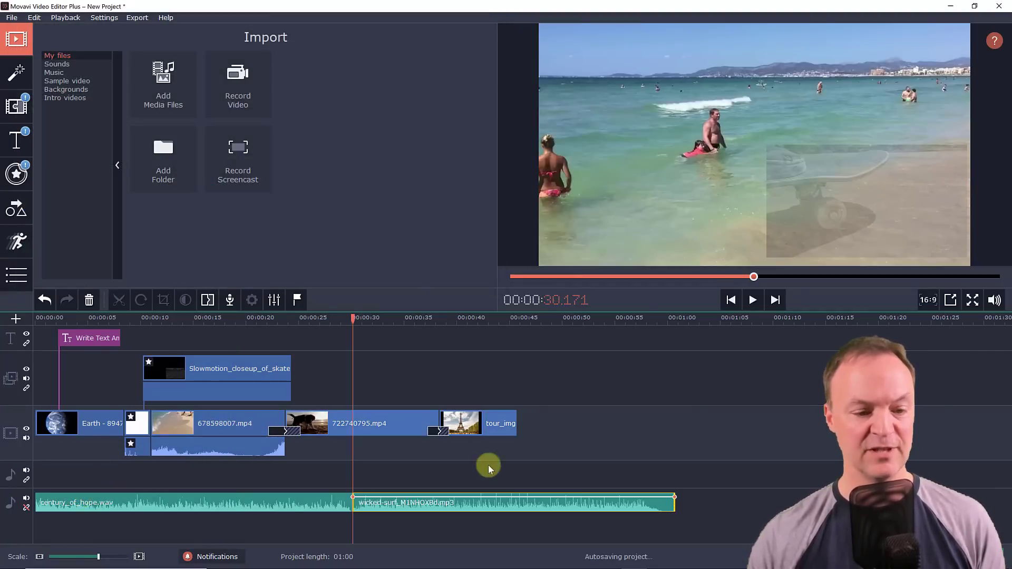
# - Try the wicked-surf music on the empty audio track from about 4 s, play the overlap, and put it back after century_of_hope.wav
pyautogui.moveTo(473, 506); pyautogui.dragTo(200, 478)
pyautogui.click(200, 478)
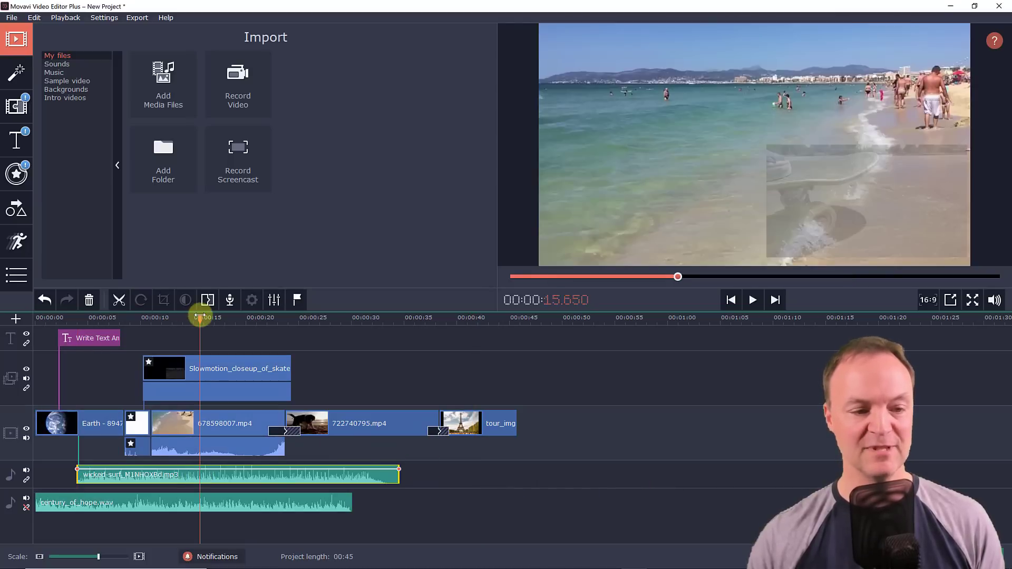
pyautogui.moveTo(200, 317); pyautogui.dragTo(81, 334)
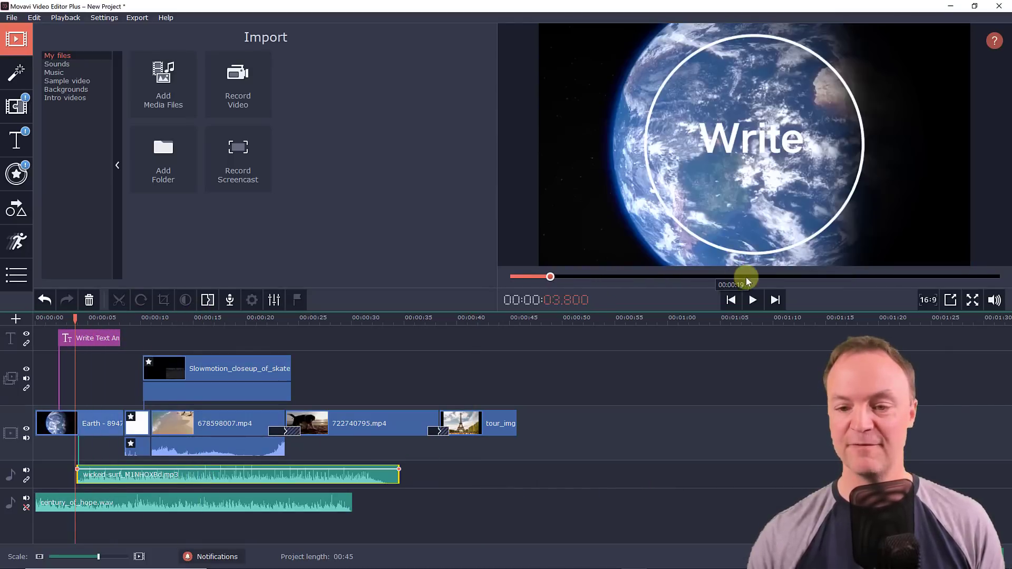
pyautogui.click(752, 300)
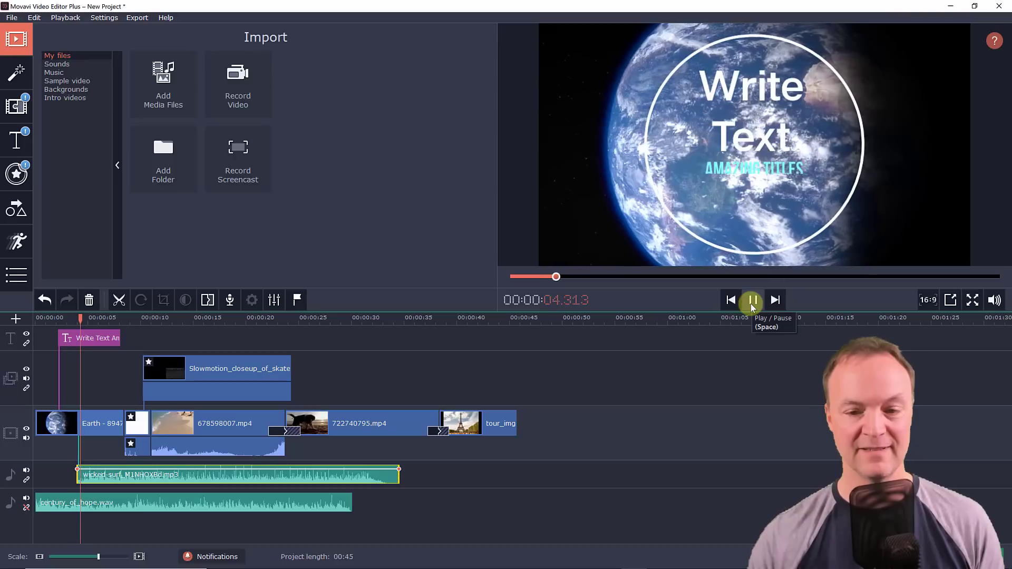
pyautogui.click(753, 299)
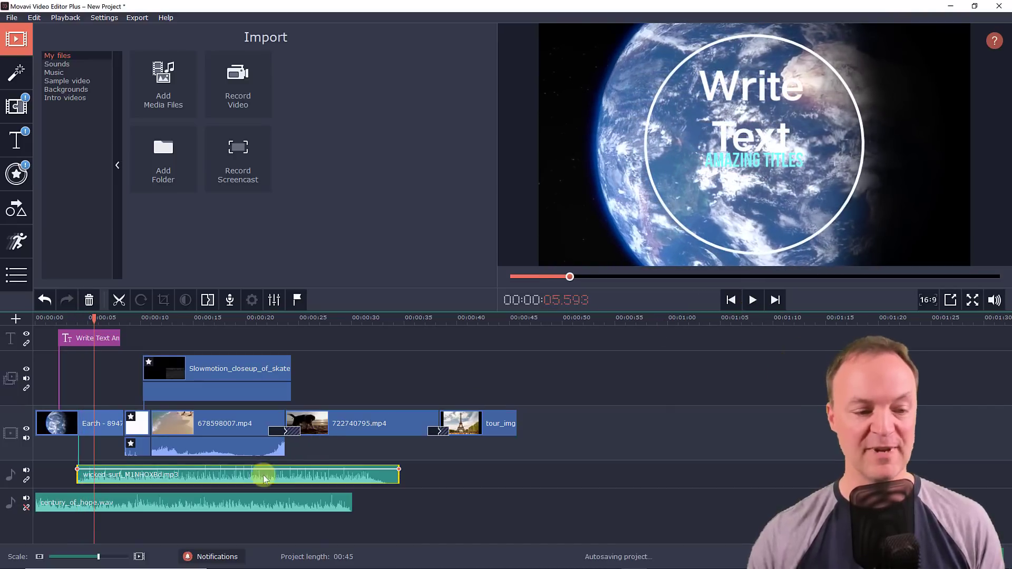
pyautogui.moveTo(232, 479); pyautogui.dragTo(511, 509)
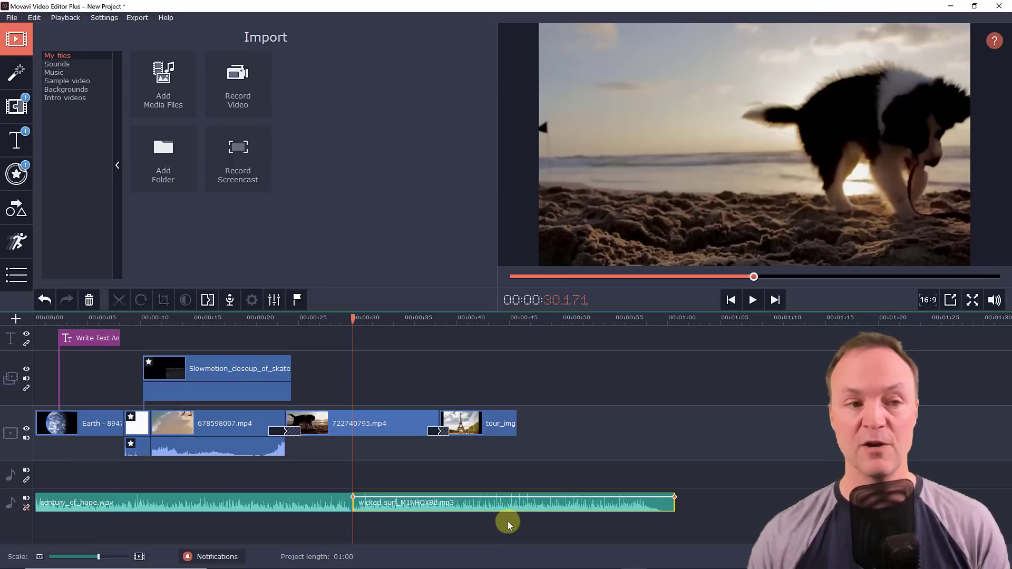
pyautogui.click(404, 508)
# - Open the century_of_hope.wav clip's audio properties and examine its Equalizer, Noise Removal and Audio Effects options
pyautogui.click(293, 499)
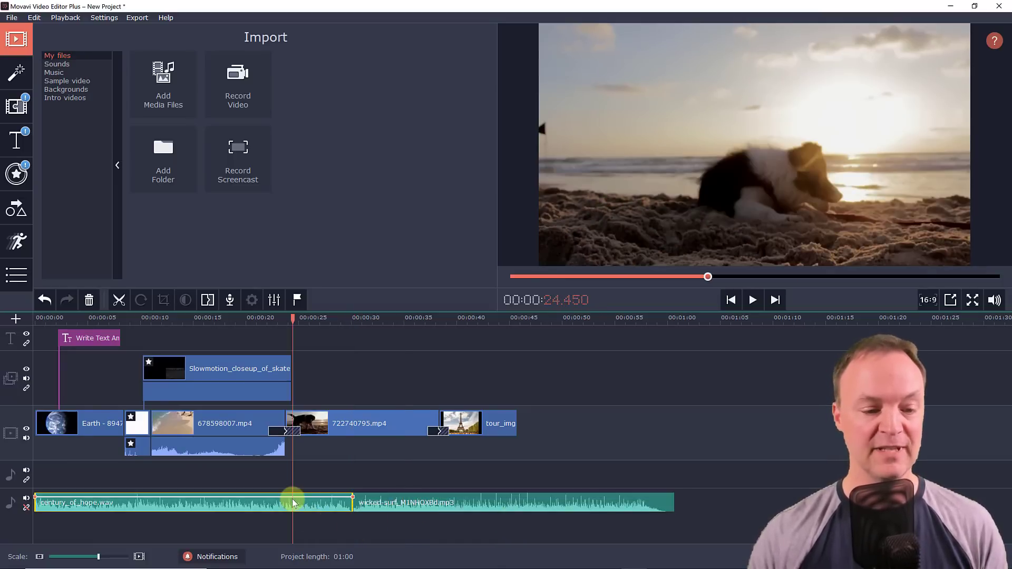
pyautogui.doubleClick(292, 499)
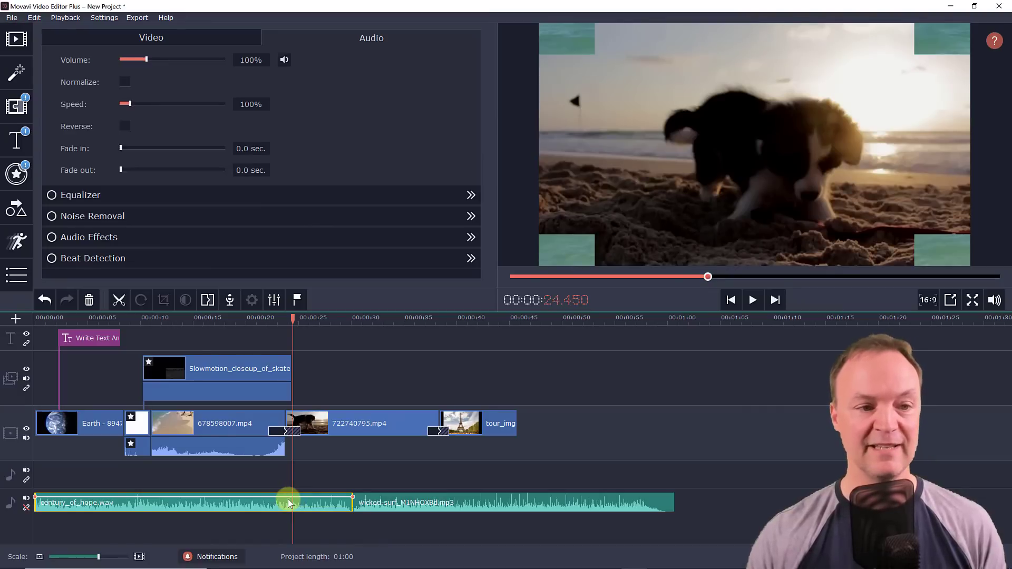
pyautogui.click(204, 38)
pyautogui.click(339, 39)
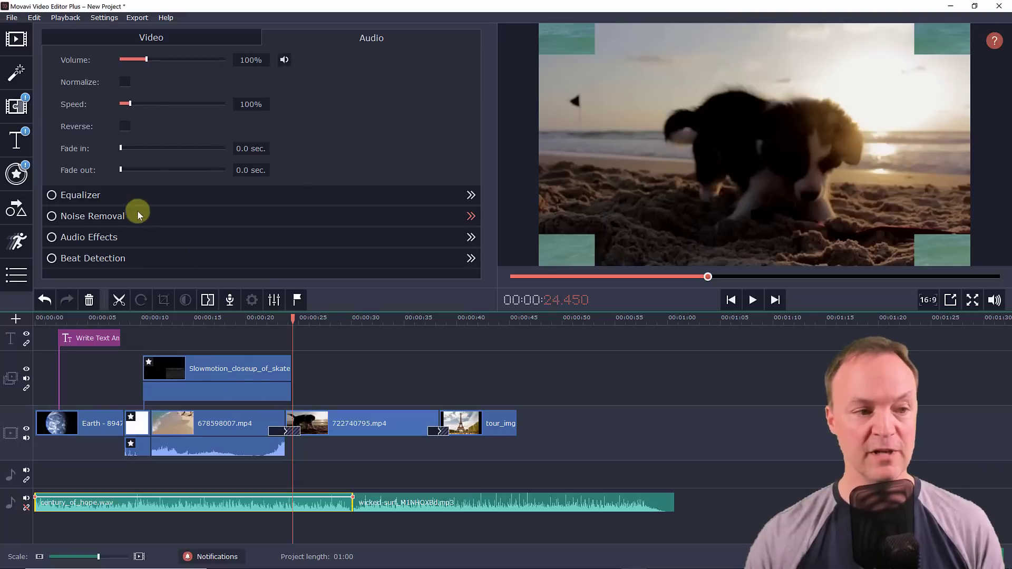
pyautogui.click(100, 195)
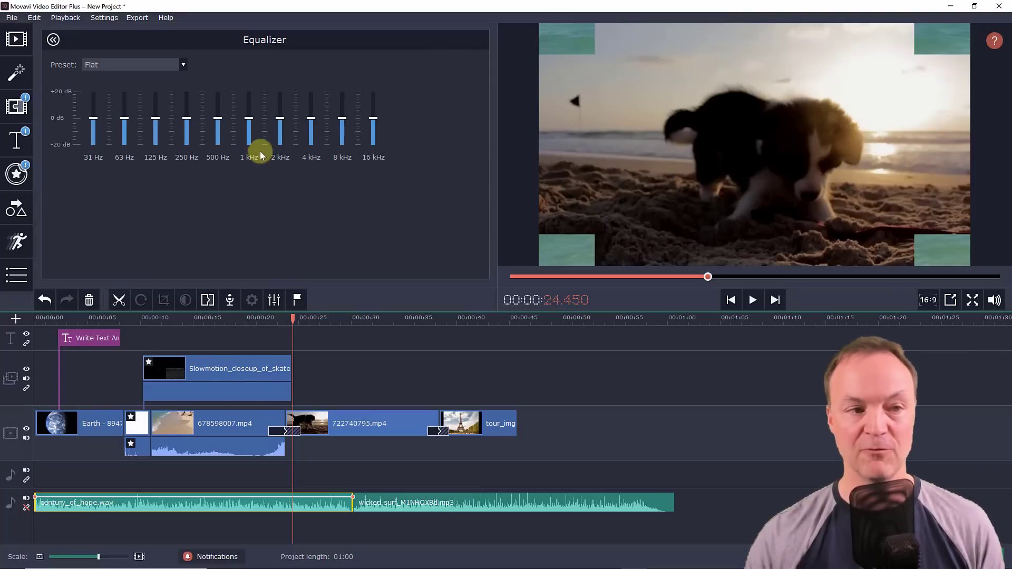
pyautogui.click(54, 40)
pyautogui.click(141, 217)
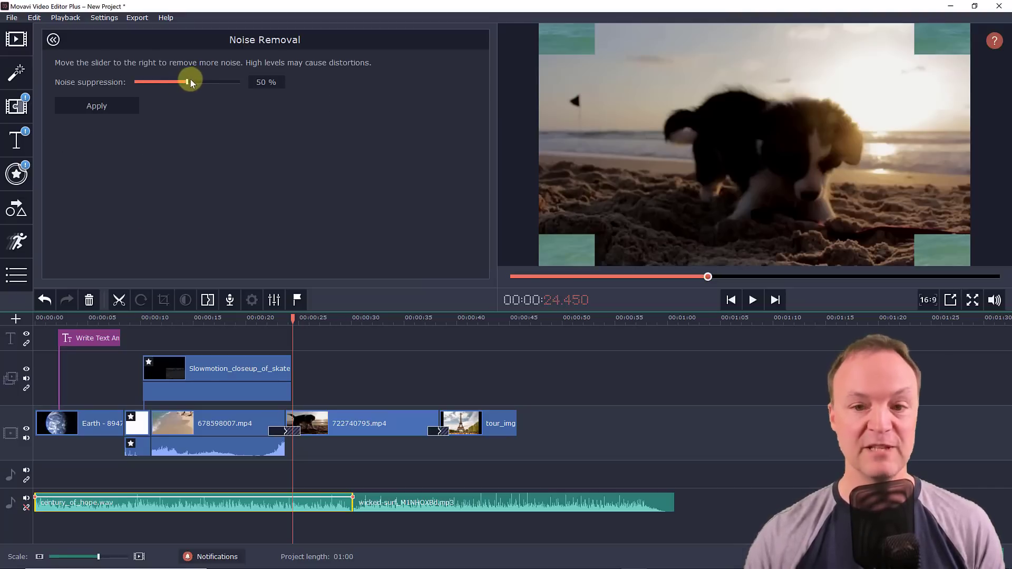
pyautogui.click(53, 40)
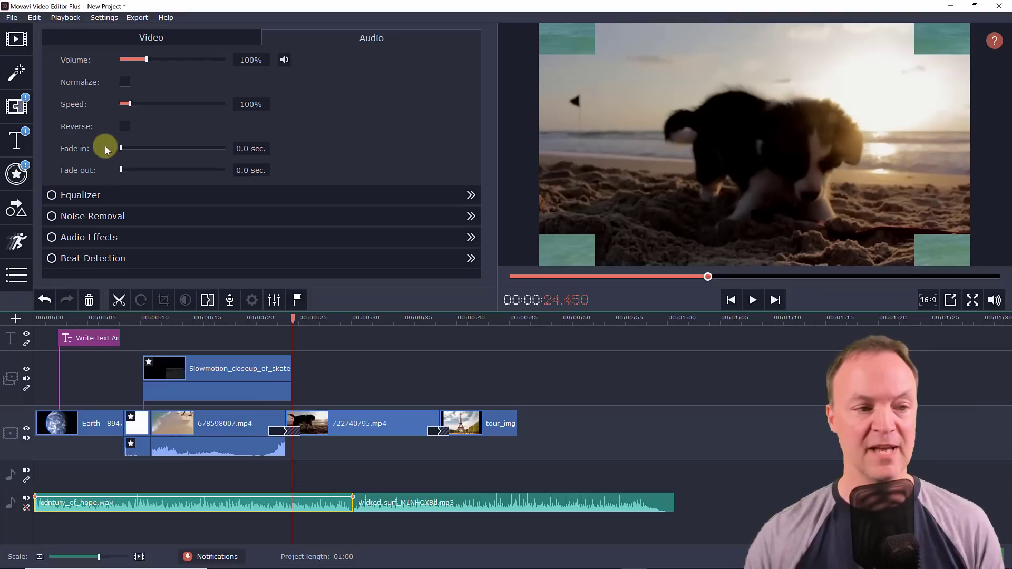
pyautogui.click(101, 237)
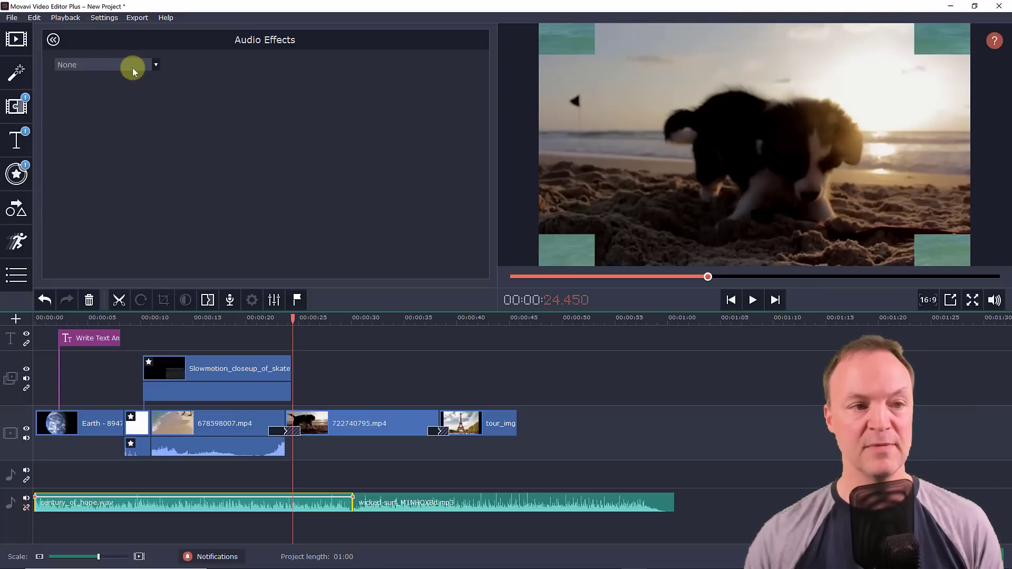
pyautogui.click(153, 66)
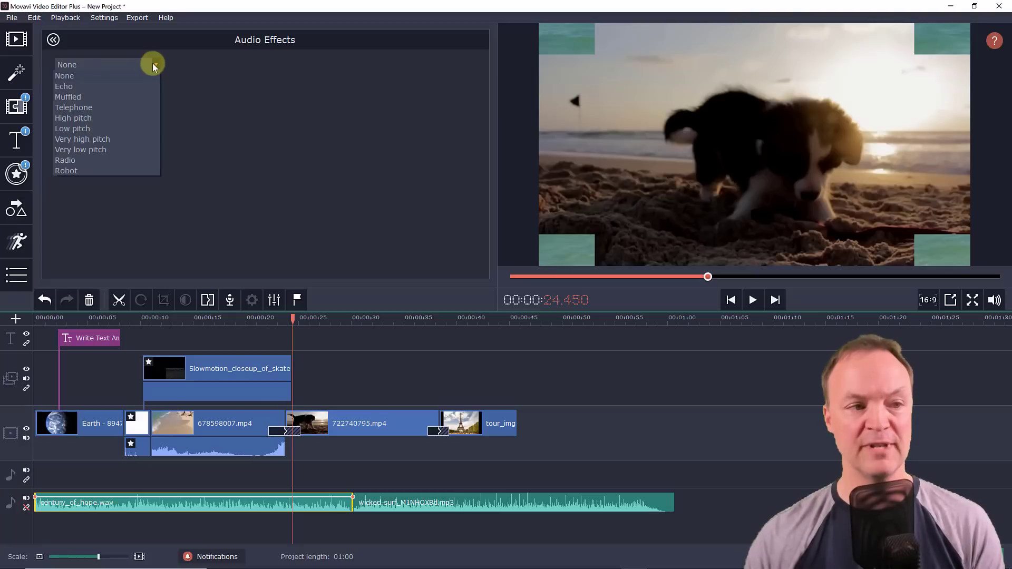
pyautogui.click(50, 39)
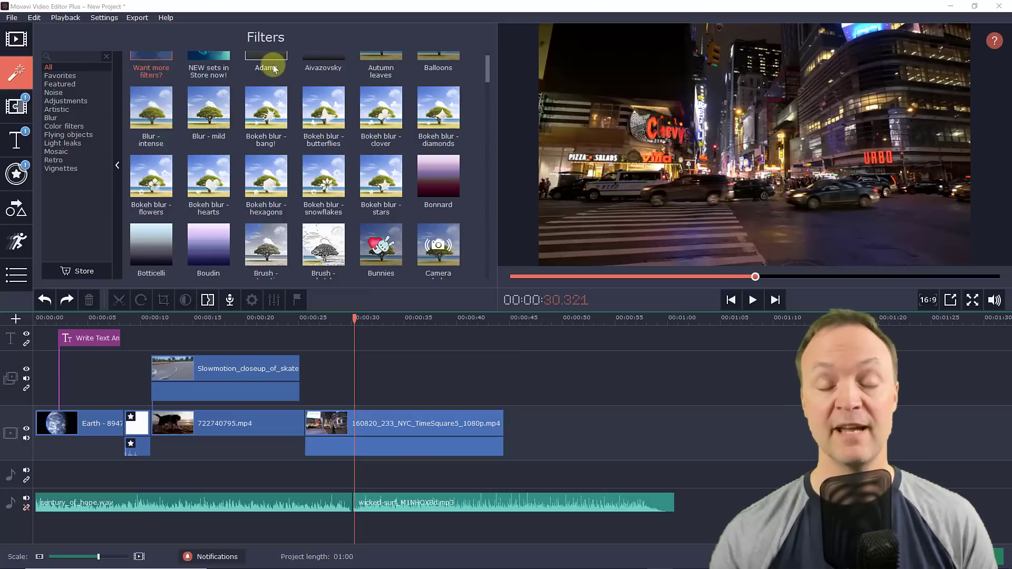
# - Apply the Brush - sketch filter to the 160820_233_NYC_TimeSquare5_1080p.mp4 clip
pyautogui.scroll(-1, 322, 174)
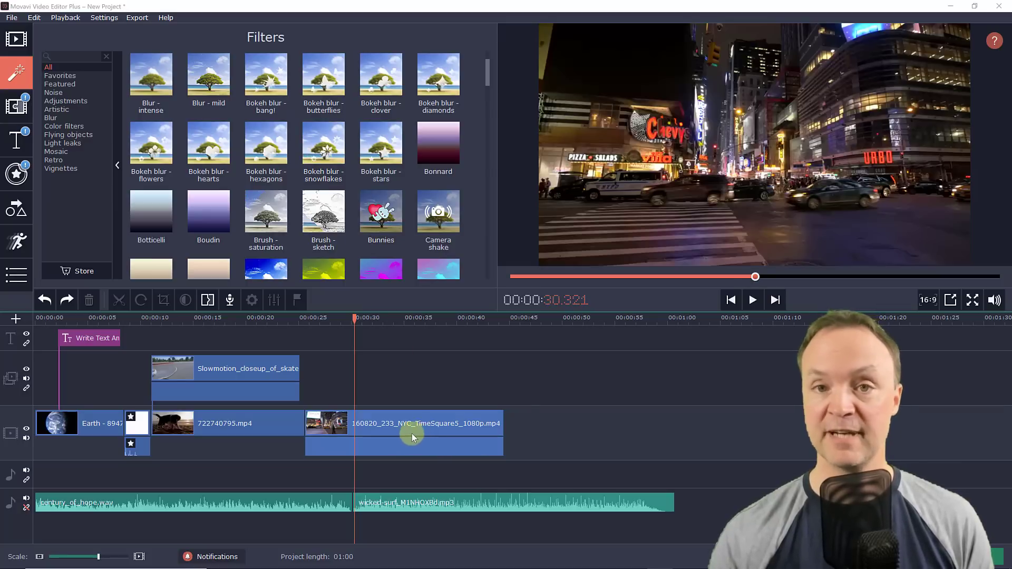
pyautogui.moveTo(324, 214); pyautogui.dragTo(363, 425)
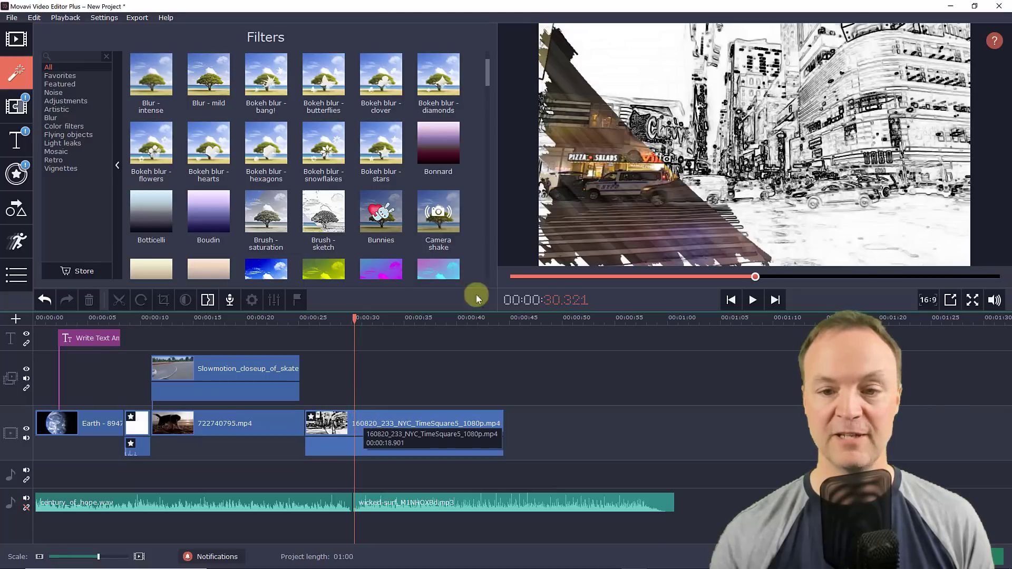
# - Play the sketch-filtered Times Square clip from about 30 s and look through the other available filters
pyautogui.click(753, 300)
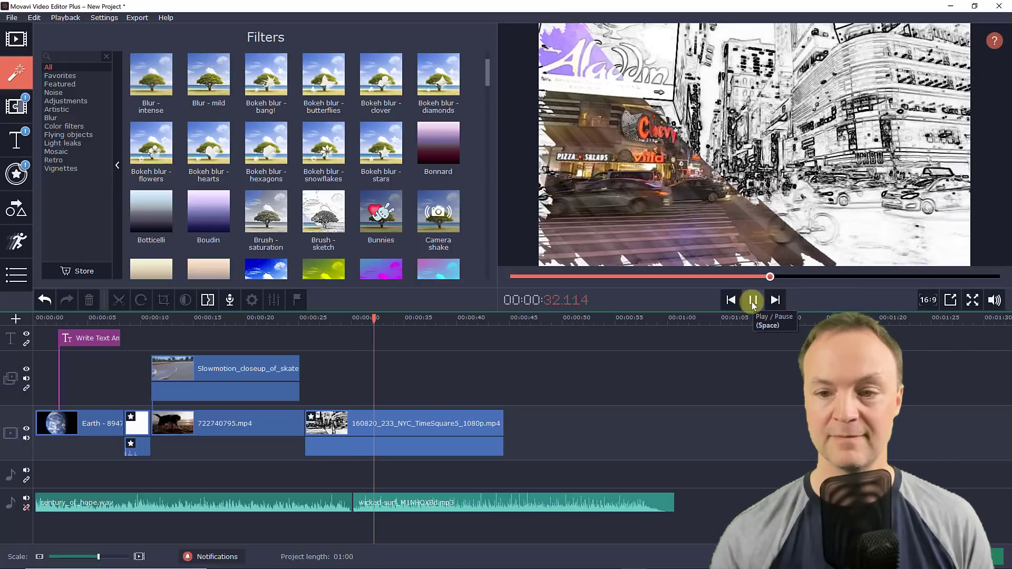
pyautogui.click(753, 302)
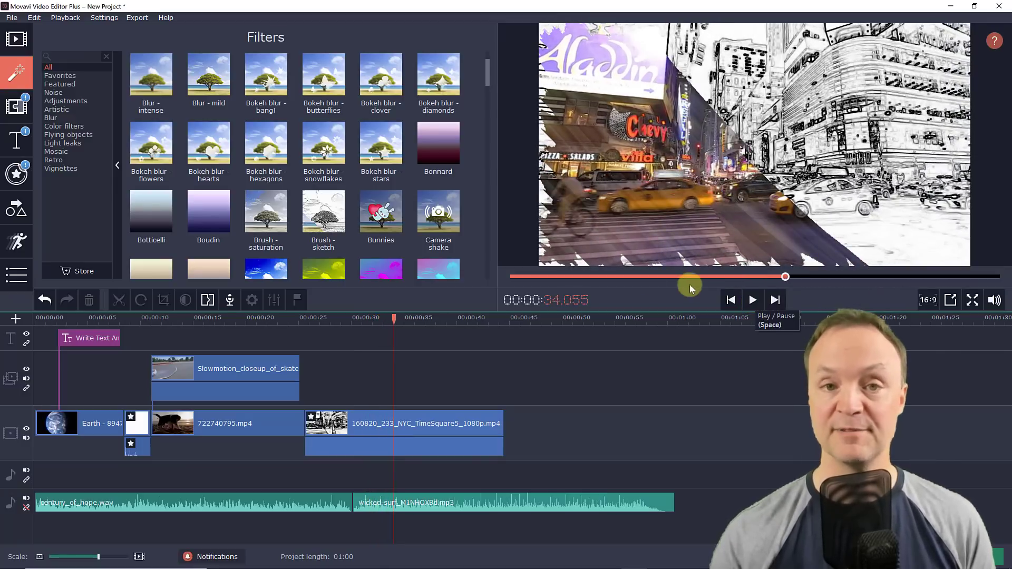
pyautogui.scroll(-1, 223, 150)
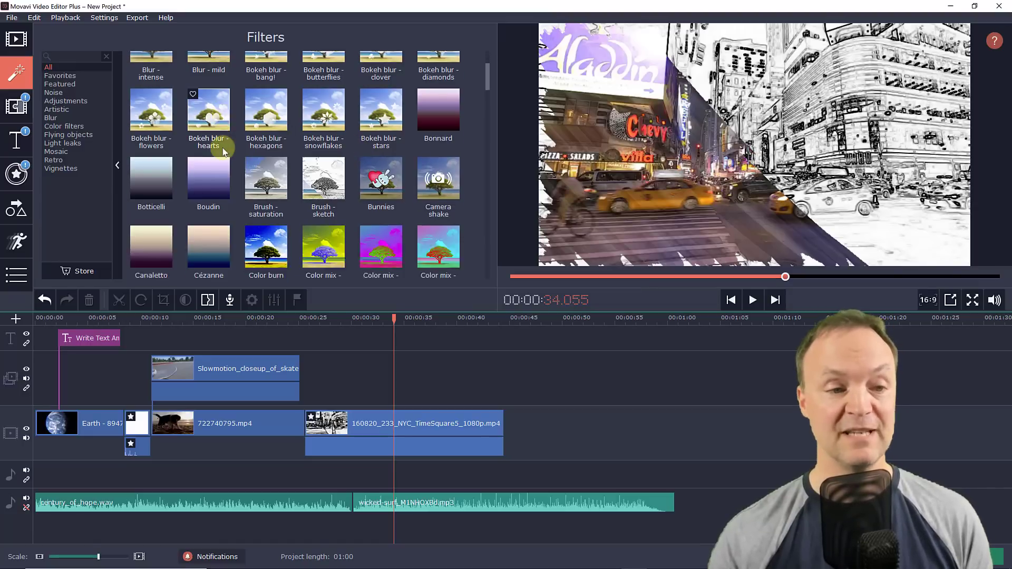
pyautogui.scroll(-2, 226, 154)
pyautogui.scroll(4, 236, 164)
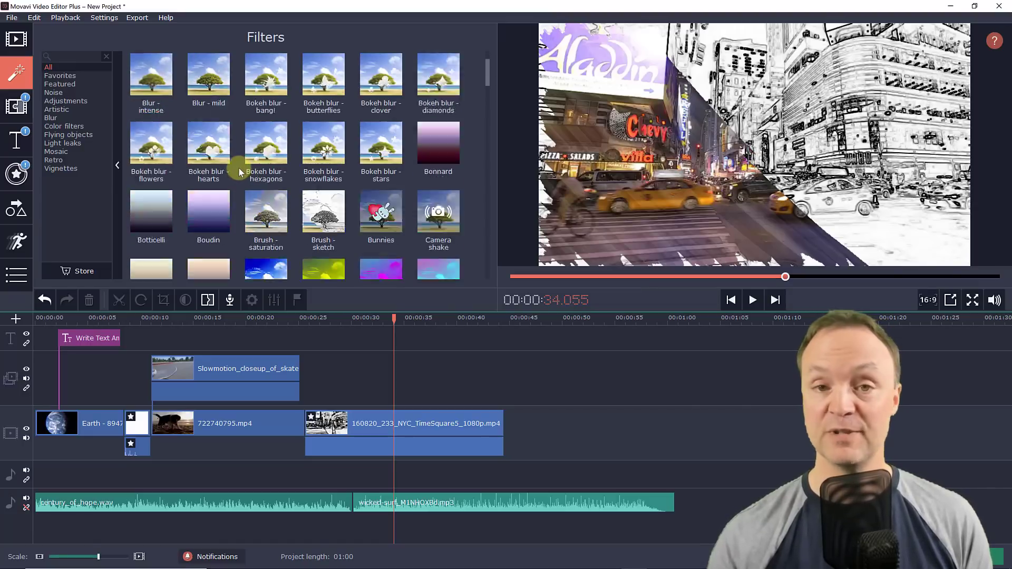
# - Open the Movavi Effects Store, look through its effects packs, and return to the editor
pyautogui.scroll(1, 239, 166)
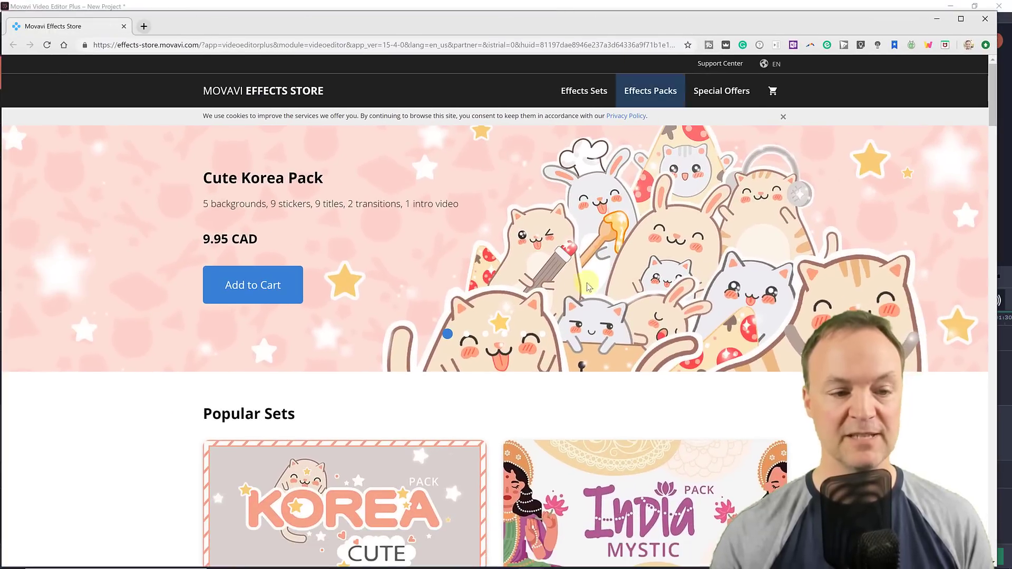
pyautogui.scroll(-2, 211, 330)
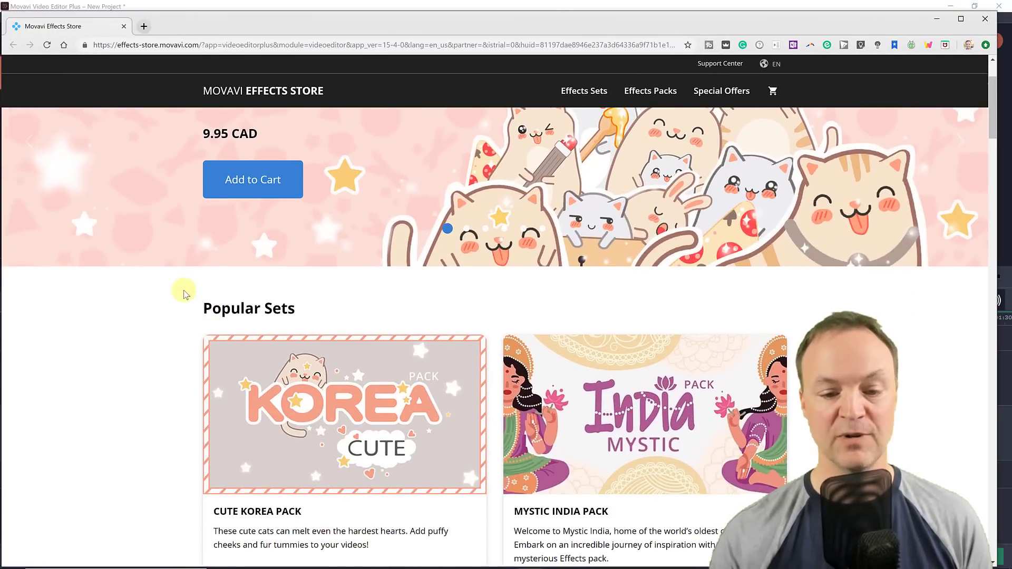
pyautogui.scroll(-11, 199, 298)
pyautogui.scroll(-9, 201, 299)
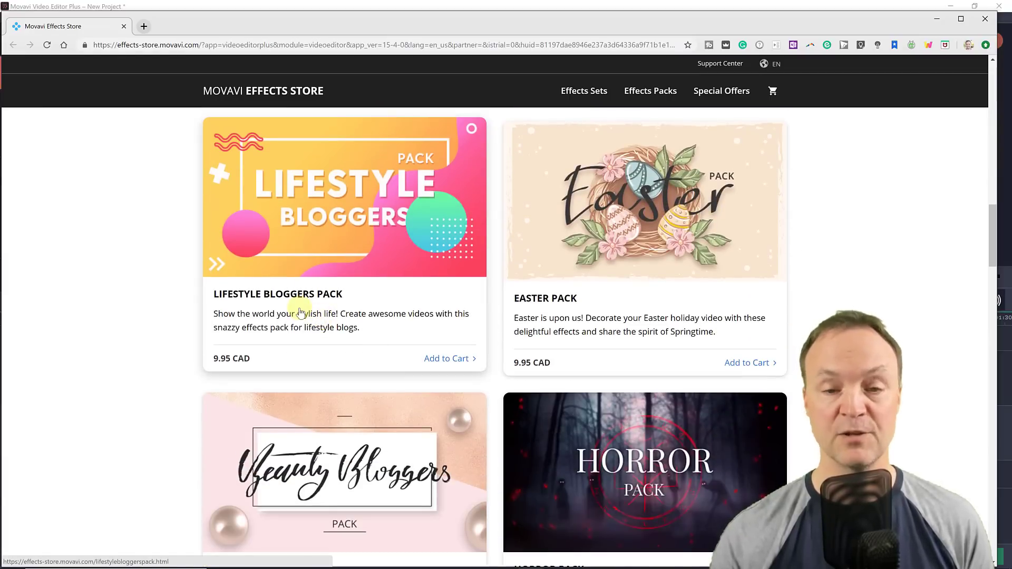
pyautogui.click(985, 19)
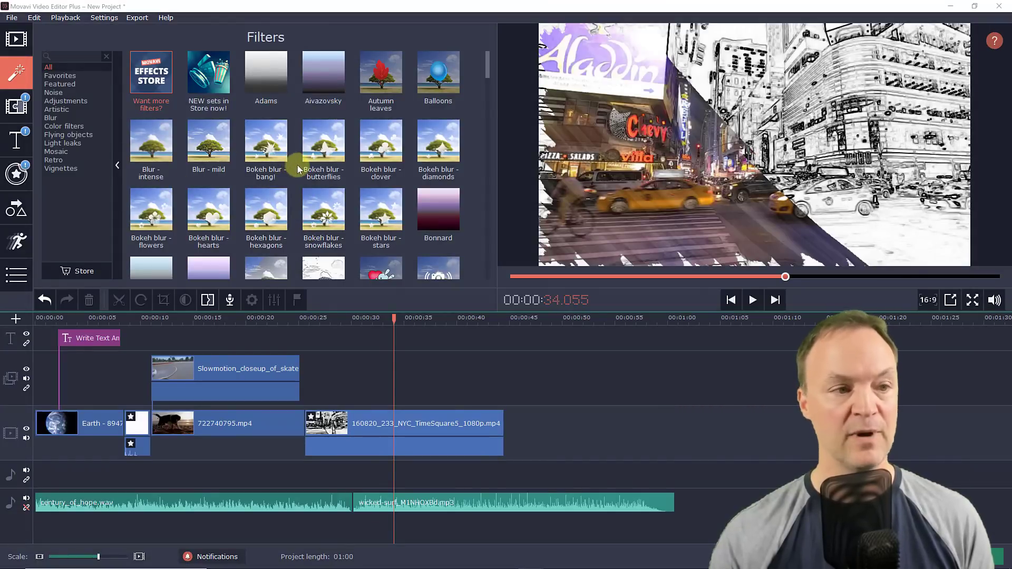
# - Preview the Bubble gum transition and the Family vacation and Facebook - lifestyle titles
pyautogui.click(17, 109)
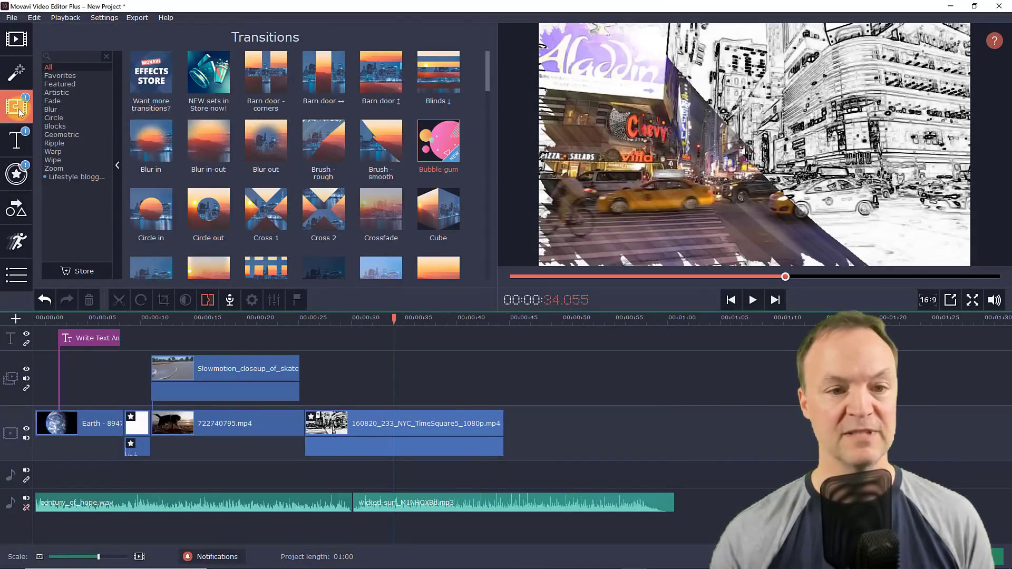
pyautogui.click(446, 153)
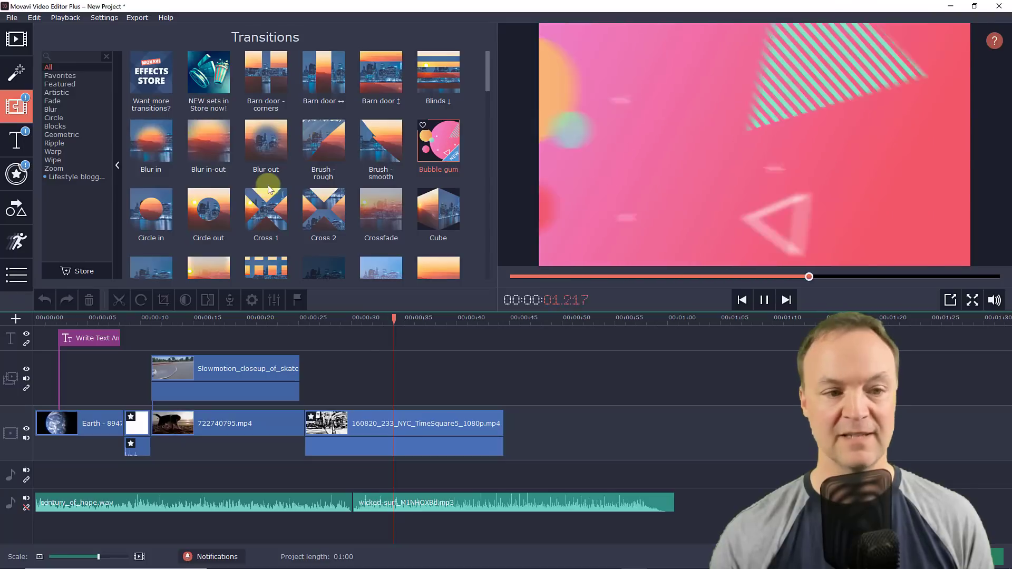
pyautogui.click(19, 140)
pyautogui.click(269, 213)
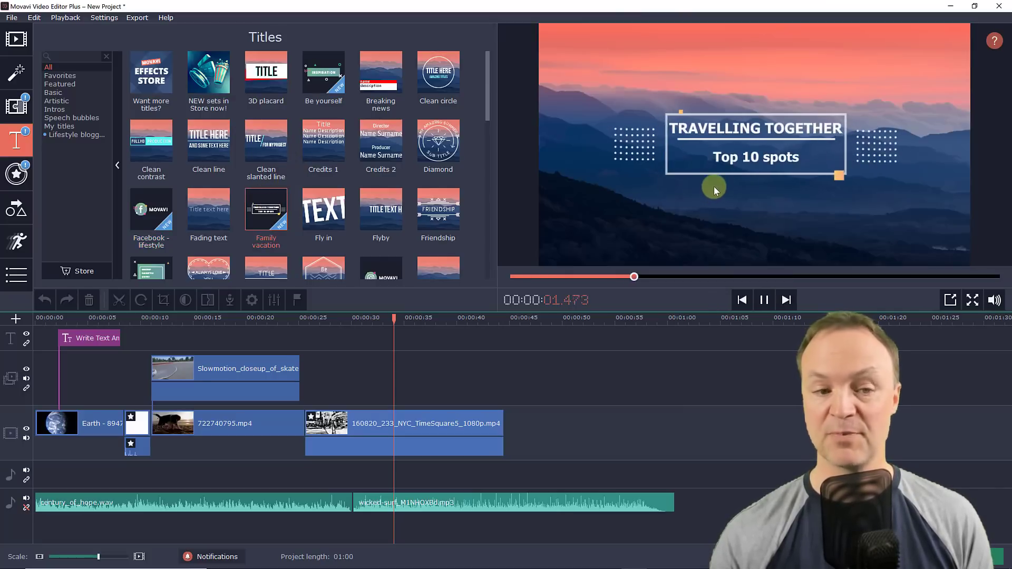
pyautogui.click(168, 222)
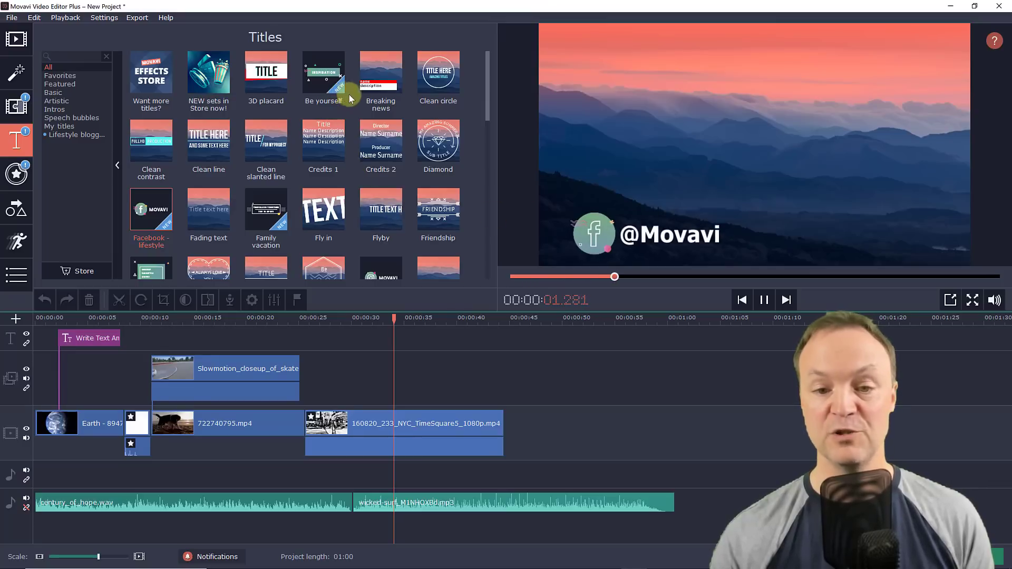
pyautogui.click(16, 106)
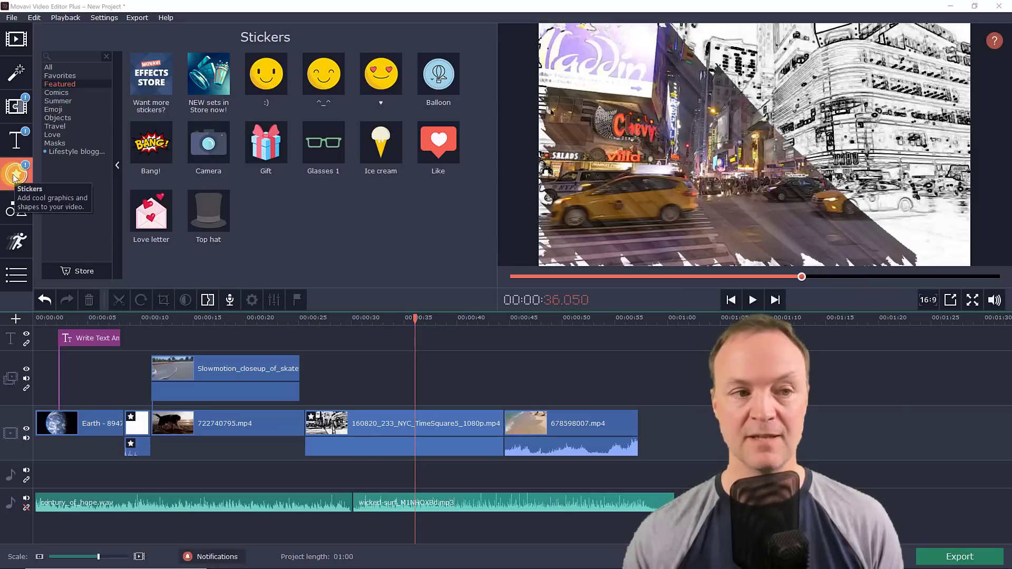
# - Add the Bang! sticker to the title track at about 36 s and play it back
pyautogui.click(72, 68)
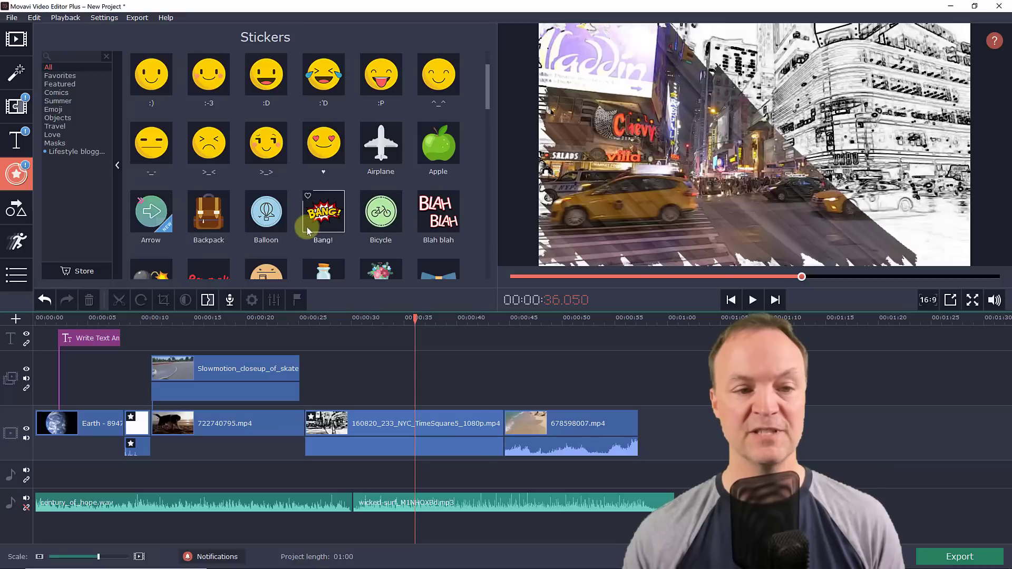
pyautogui.moveTo(320, 215); pyautogui.dragTo(419, 338)
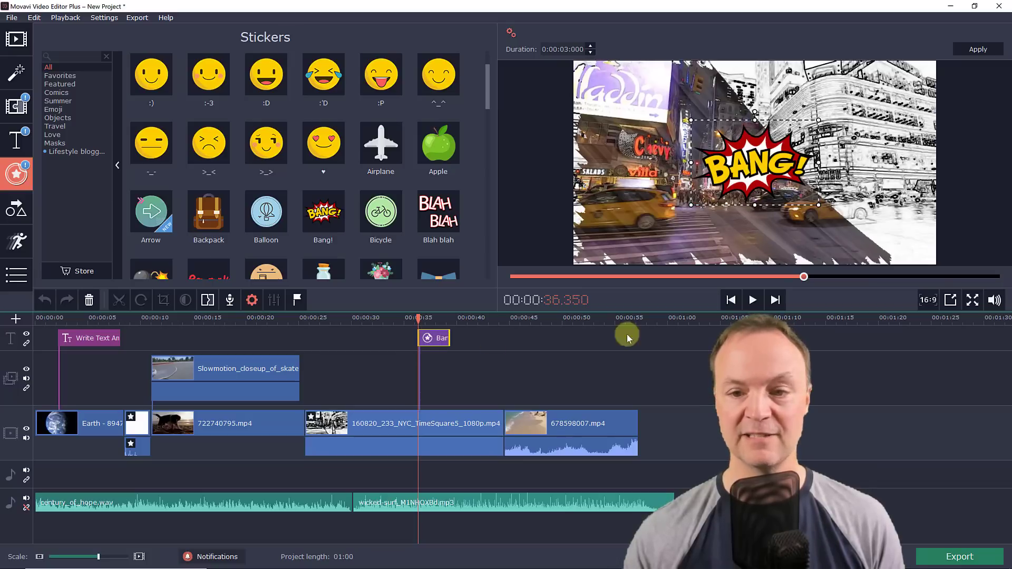
pyautogui.click(752, 300)
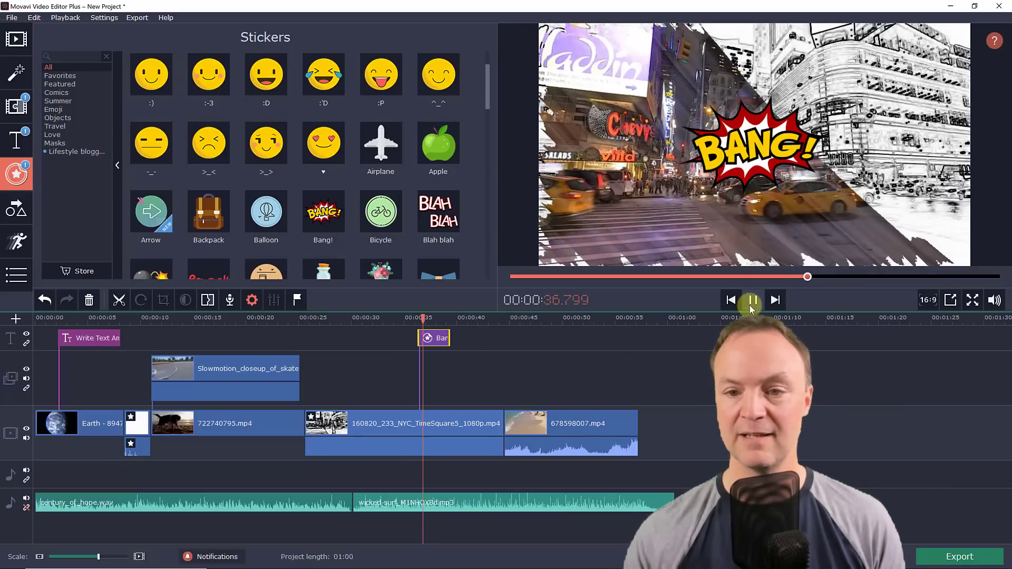
pyautogui.click(752, 300)
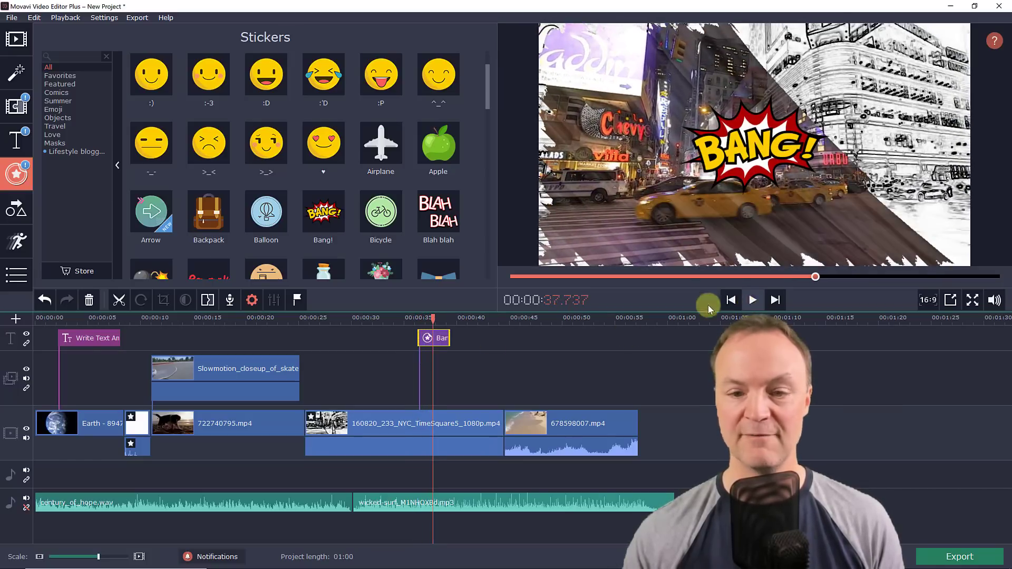
# - Enlarge the Bang! sticker to roughly 1.7 times its size and position it just right of the frame's centre
pyautogui.click(439, 340)
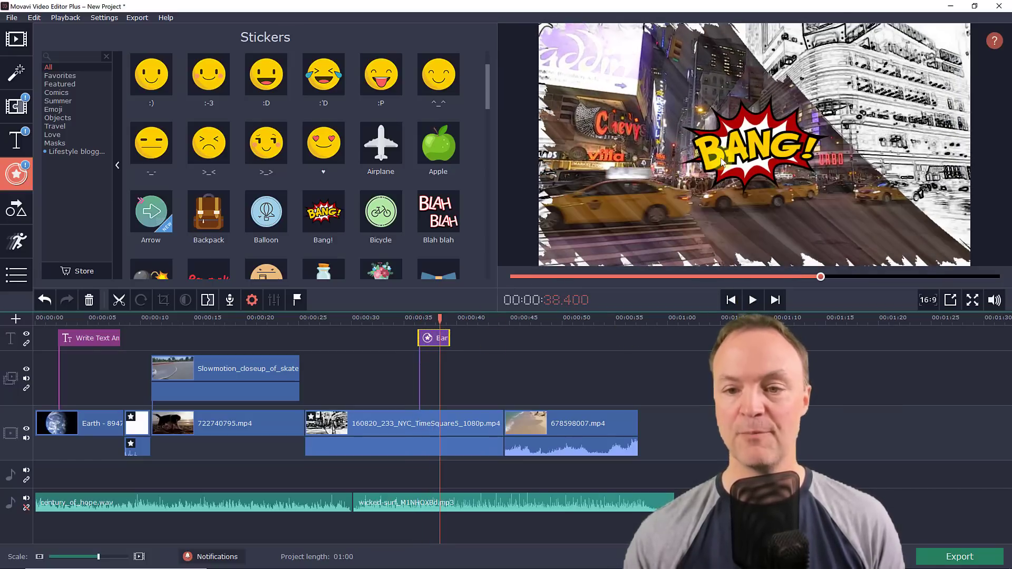
pyautogui.click(431, 338)
pyautogui.moveTo(757, 172); pyautogui.dragTo(677, 137)
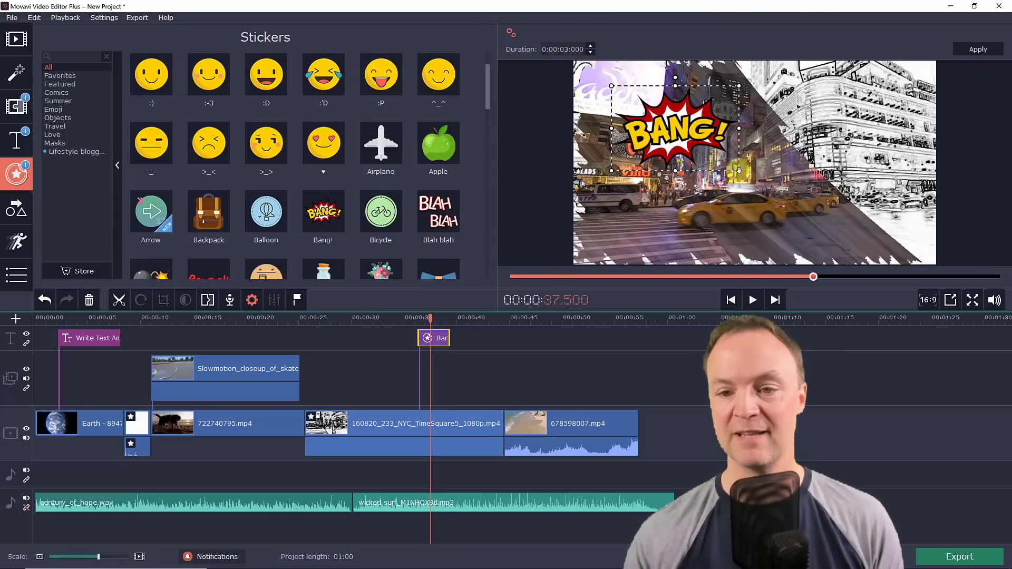
pyautogui.moveTo(739, 170); pyautogui.dragTo(831, 232)
pyautogui.moveTo(747, 188); pyautogui.dragTo(808, 188)
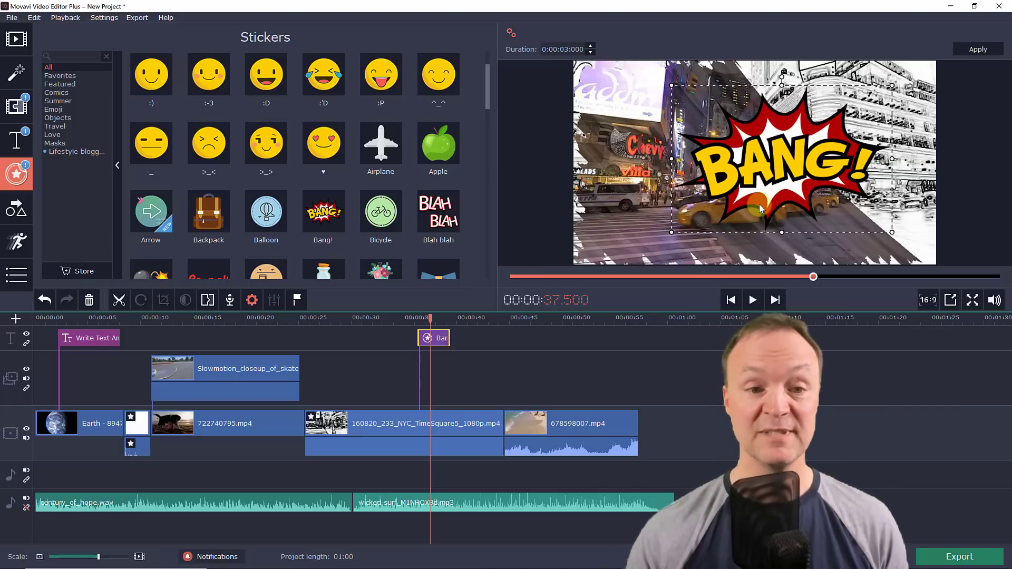
pyautogui.click(378, 361)
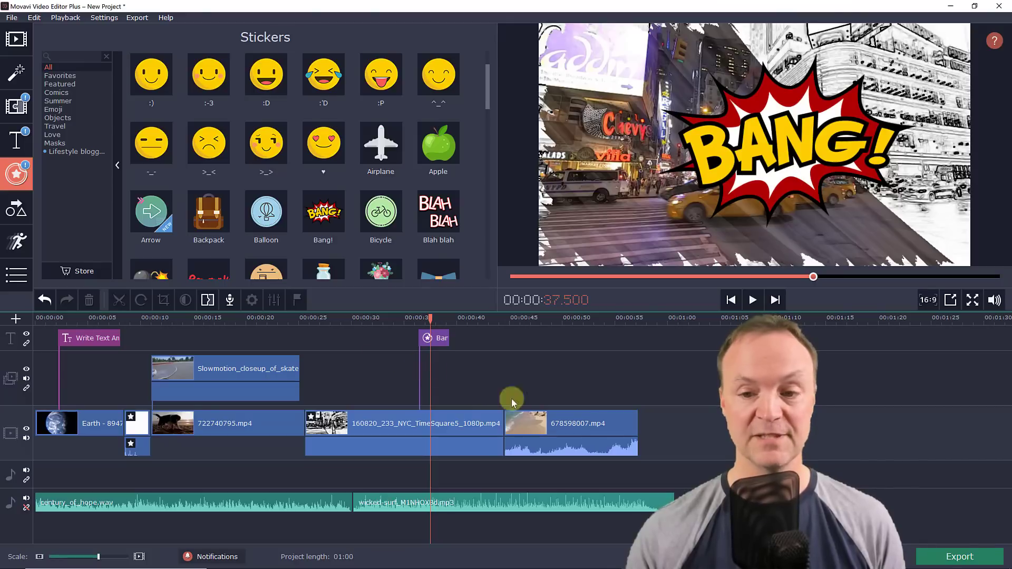
# - Replace the Bang! sticker with a Sharp start arrow callout on the title track at about 37.6 s
pyautogui.click(22, 212)
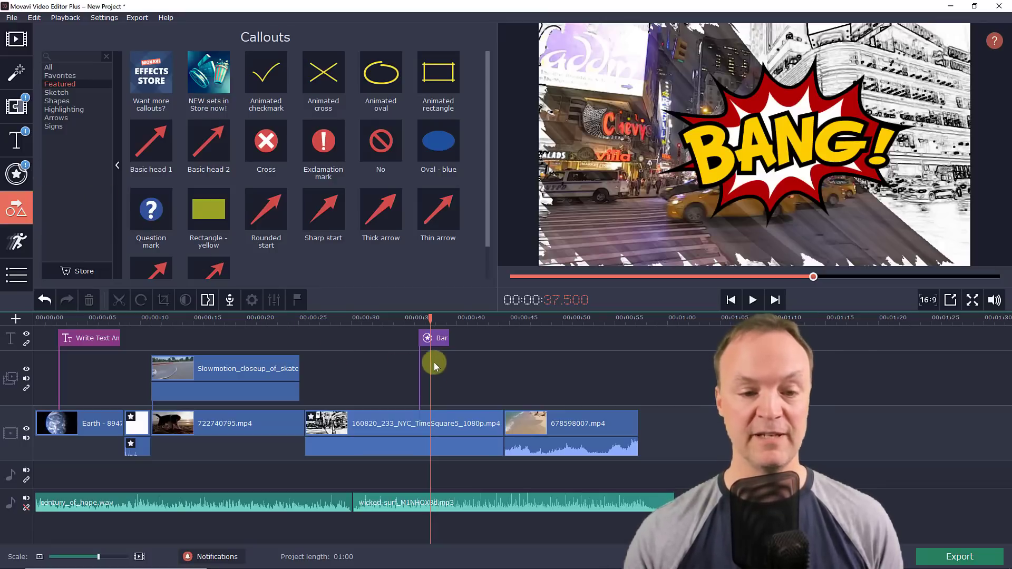
pyautogui.click(428, 345)
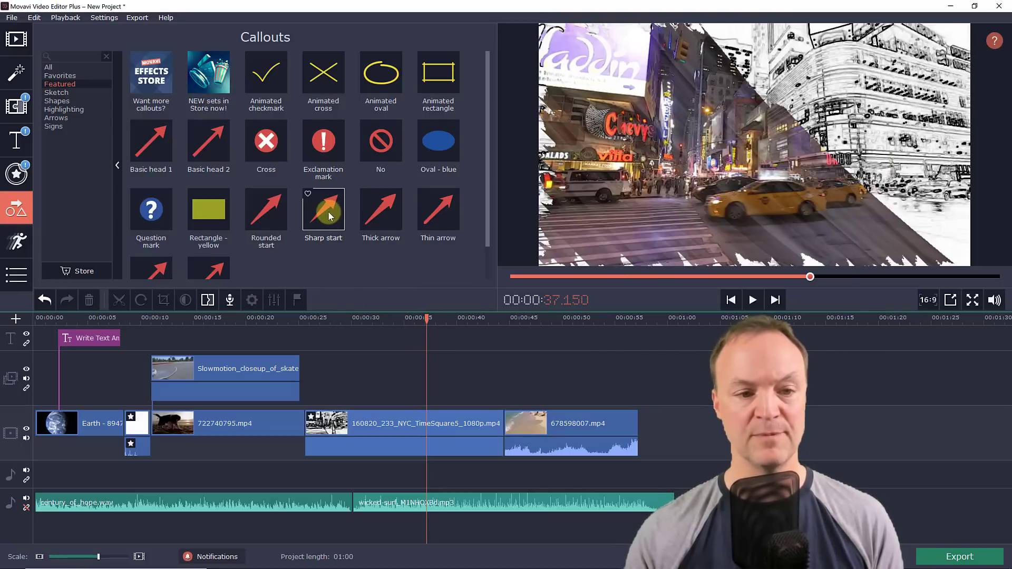
pyautogui.moveTo(328, 211); pyautogui.dragTo(433, 339)
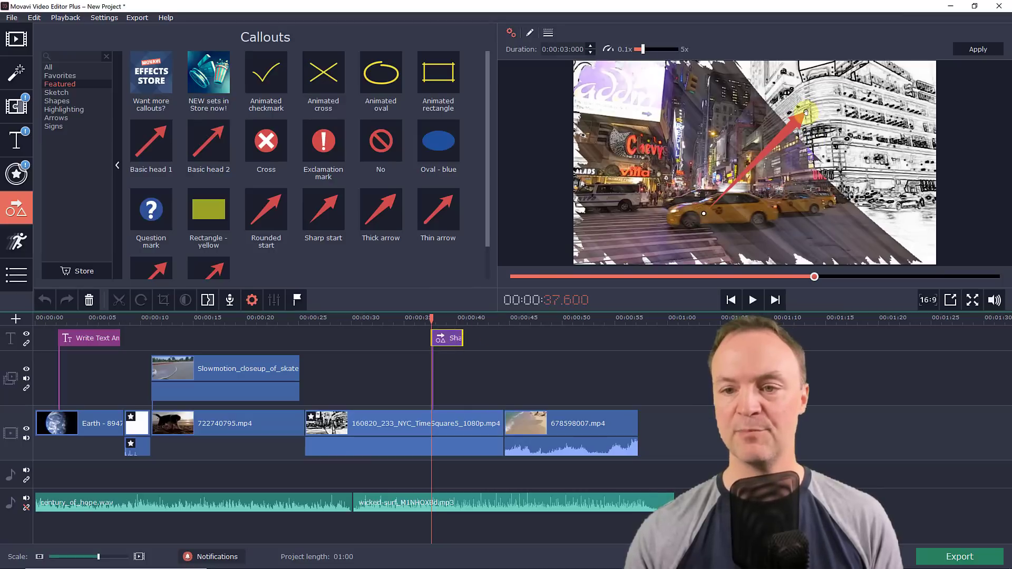
# - Reorient the arrow callout so it starts at the purple billboard and points down at the front yellow taxi
pyautogui.moveTo(805, 112); pyautogui.dragTo(637, 146)
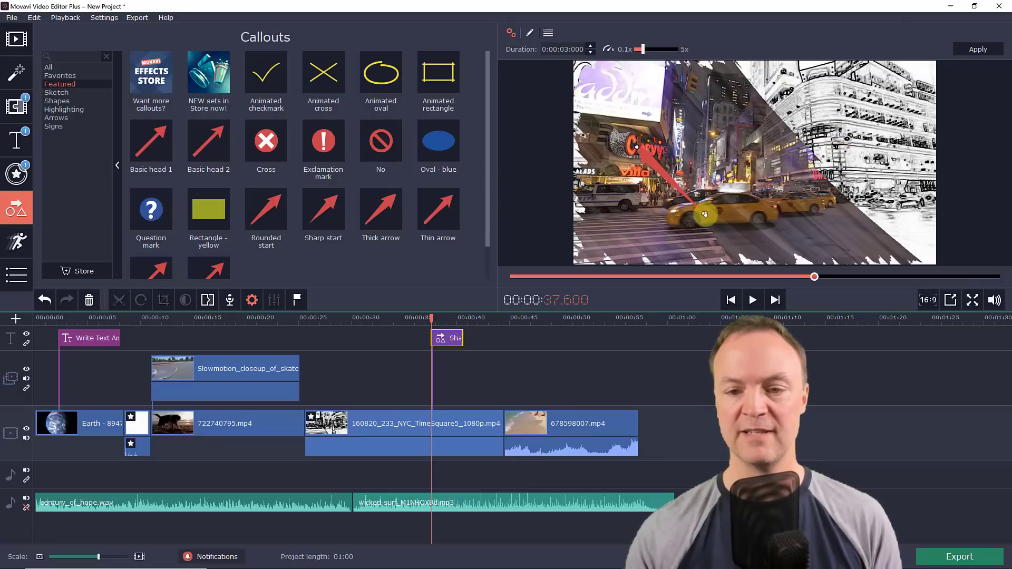
pyautogui.moveTo(705, 214); pyautogui.dragTo(617, 96)
pyautogui.moveTo(634, 143); pyautogui.dragTo(679, 189)
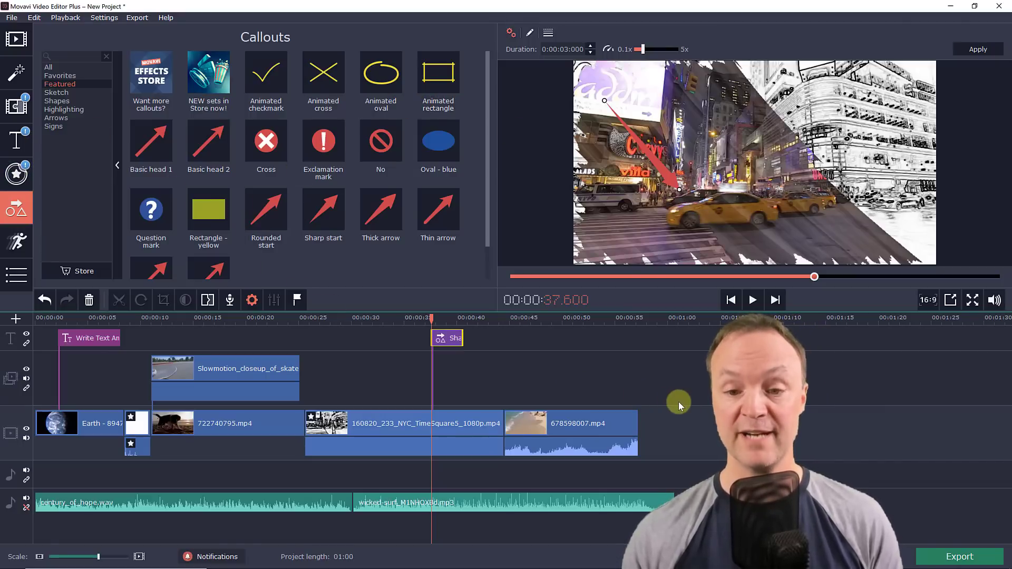
pyautogui.click(676, 432)
# - Start a Highlight and Conceal mask on the 678598007.mp4 beach clip, using the Conceal option
pyautogui.click(535, 319)
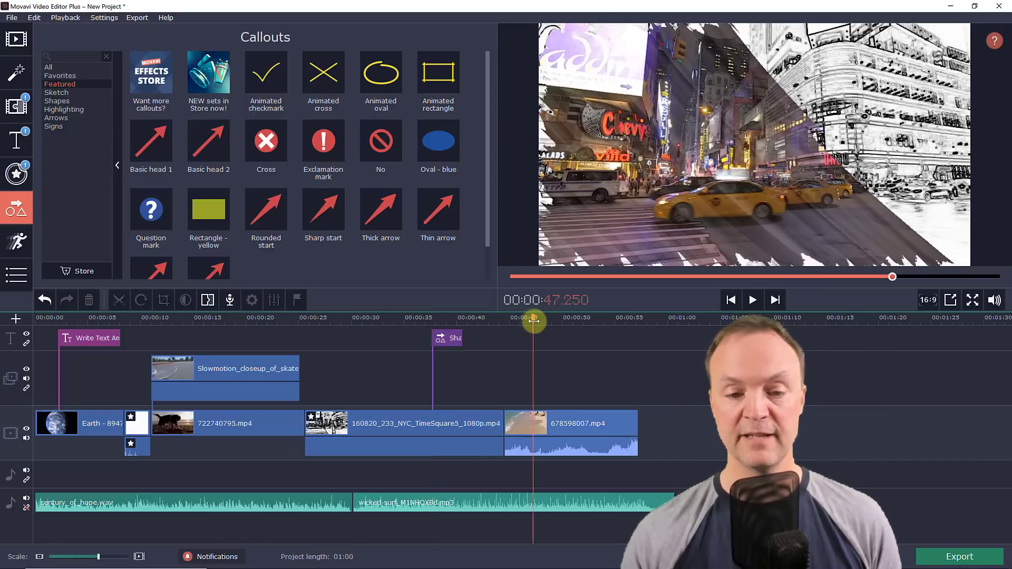
pyautogui.moveTo(534, 320); pyautogui.dragTo(571, 327)
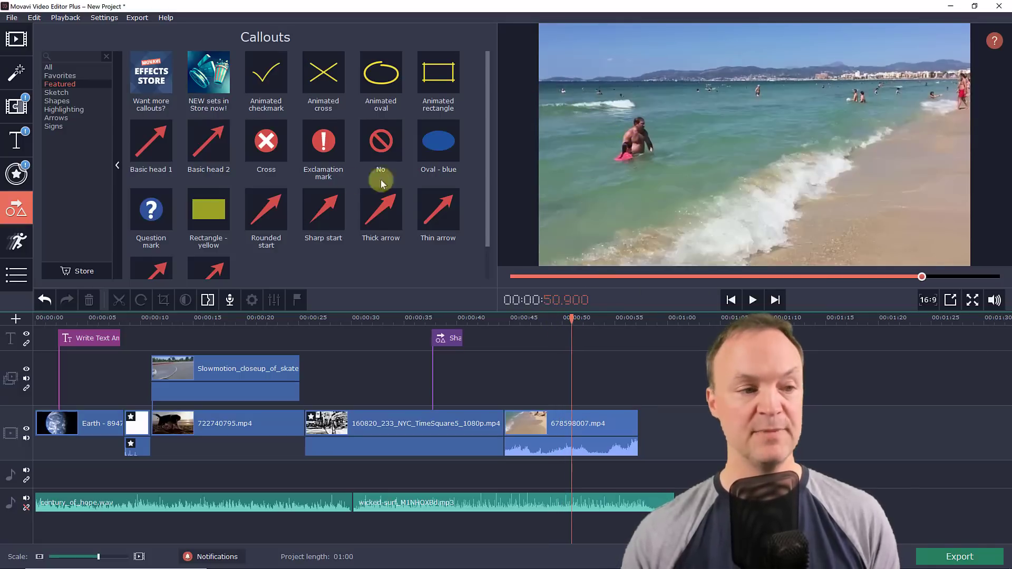
pyautogui.click(15, 283)
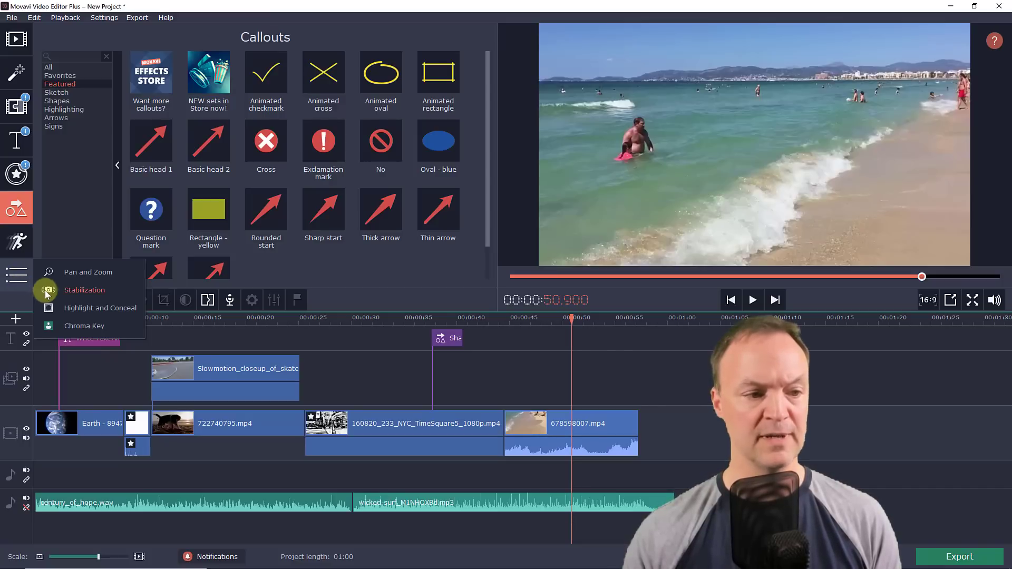
pyautogui.click(100, 308)
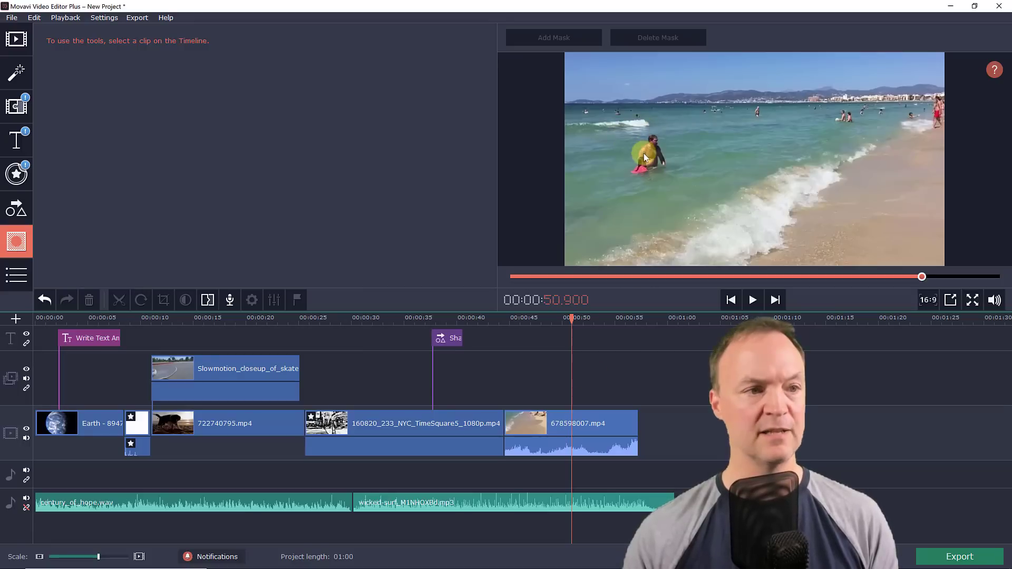
pyautogui.click(558, 438)
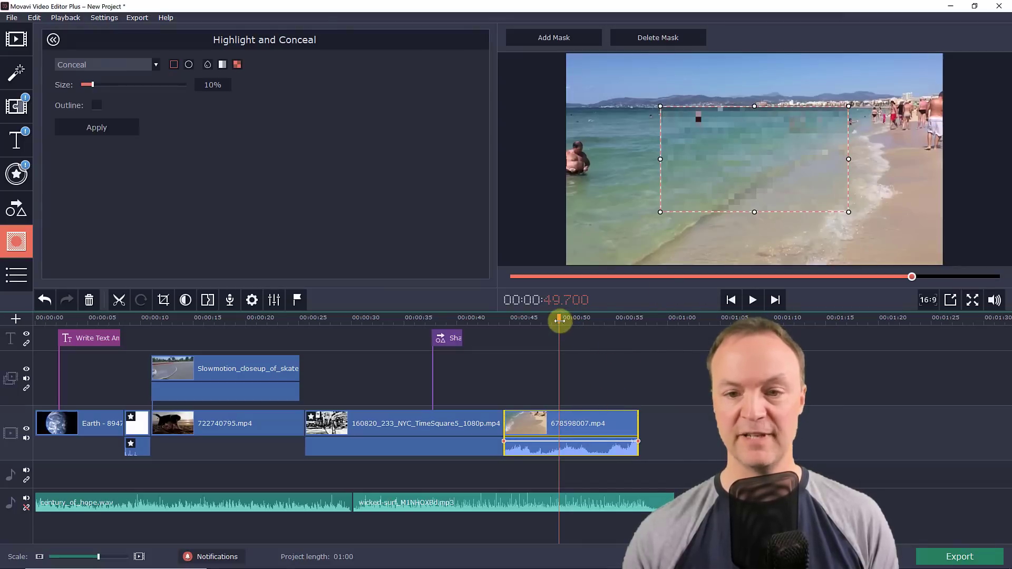
# - Shrink the conceal mask and position it over the swimmer in the middle of the frame at 53.3 s
pyautogui.moveTo(705, 176); pyautogui.dragTo(692, 184)
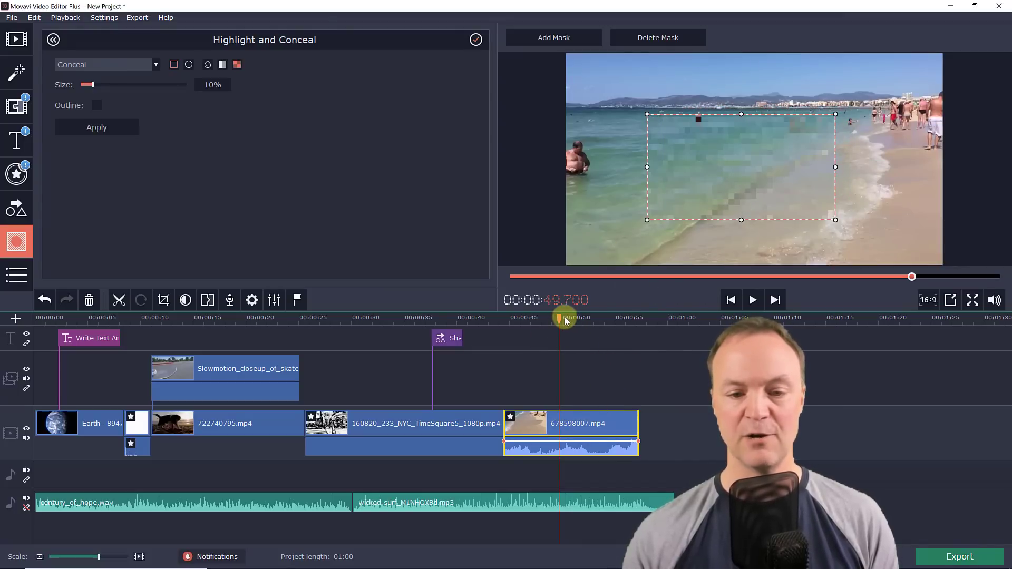
pyautogui.click(560, 318)
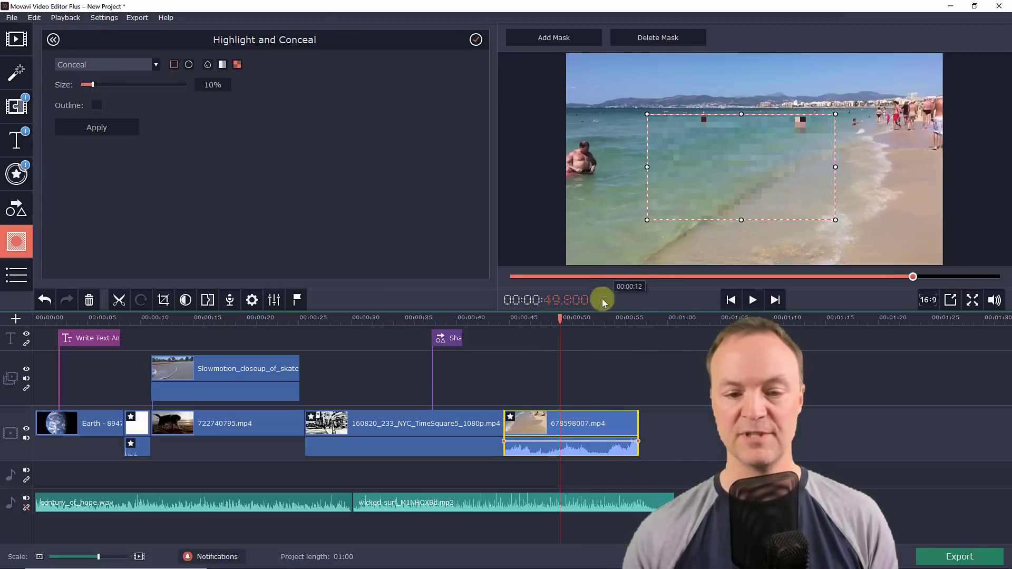
pyautogui.moveTo(560, 318); pyautogui.dragTo(597, 318)
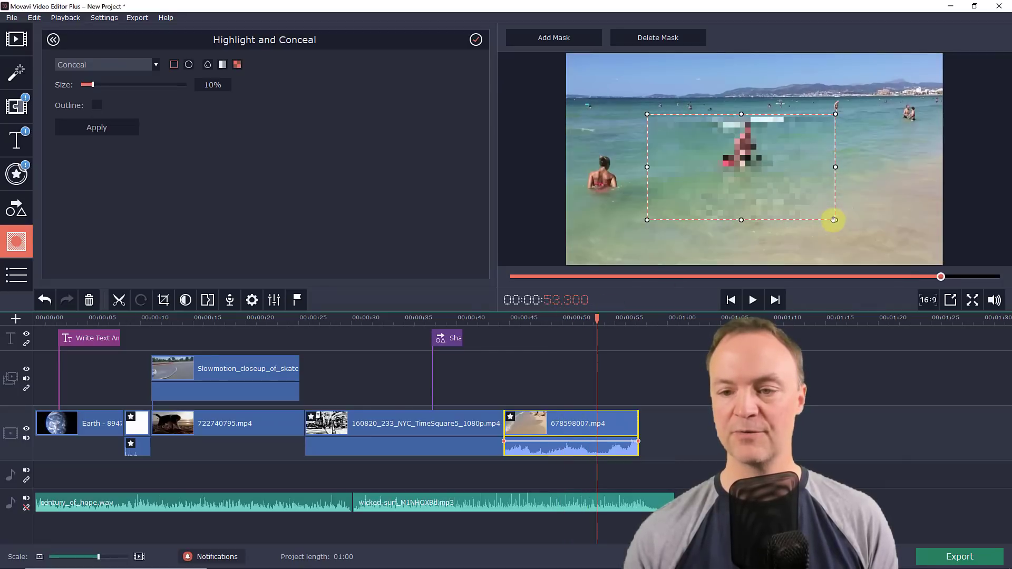
pyautogui.moveTo(835, 218); pyautogui.dragTo(897, 149)
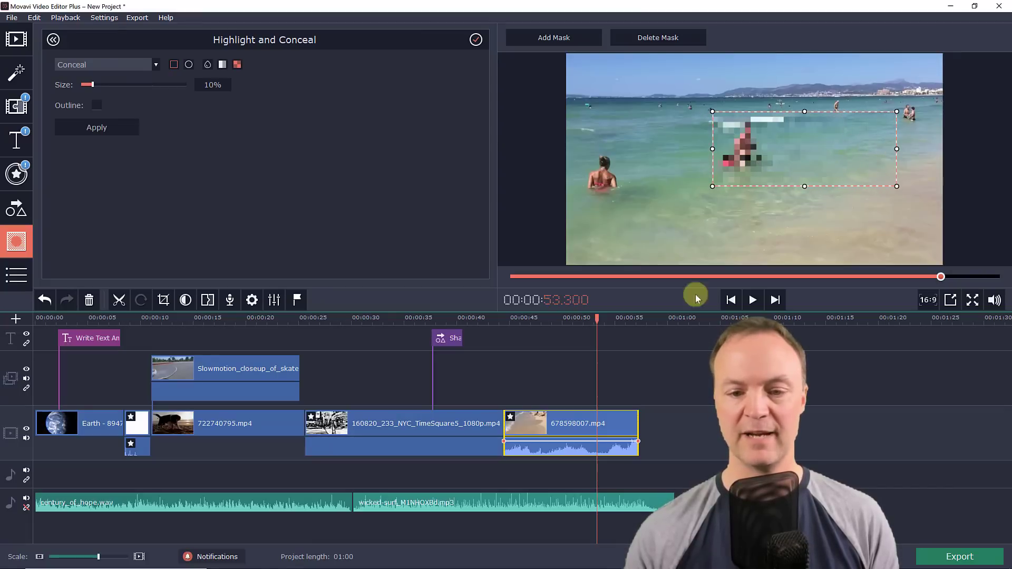
# - Play the masked part of the 678598007.mp4 beach clip and look up Highlight and Conceal among the clip's tools
pyautogui.click(755, 300)
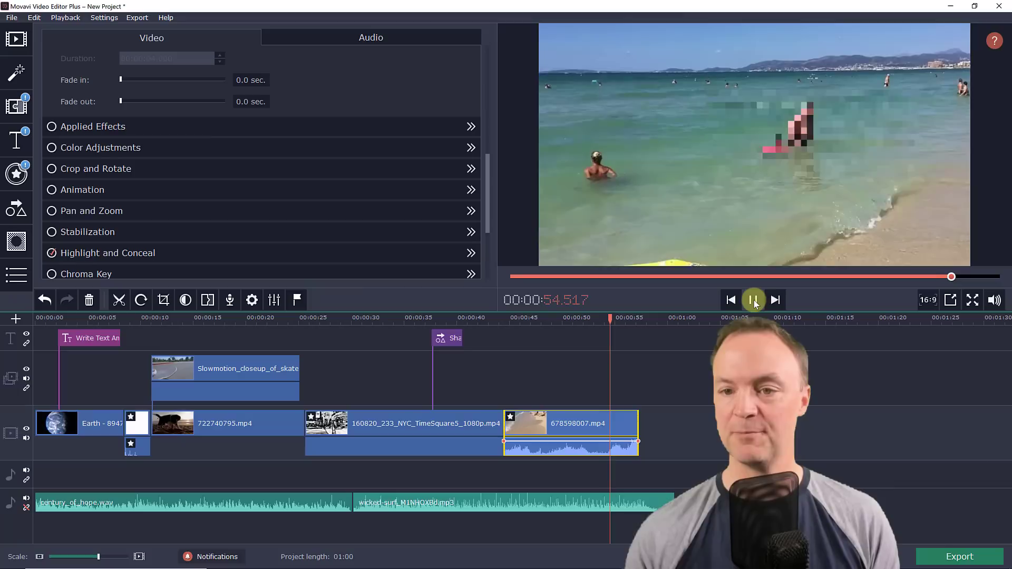
pyautogui.click(753, 300)
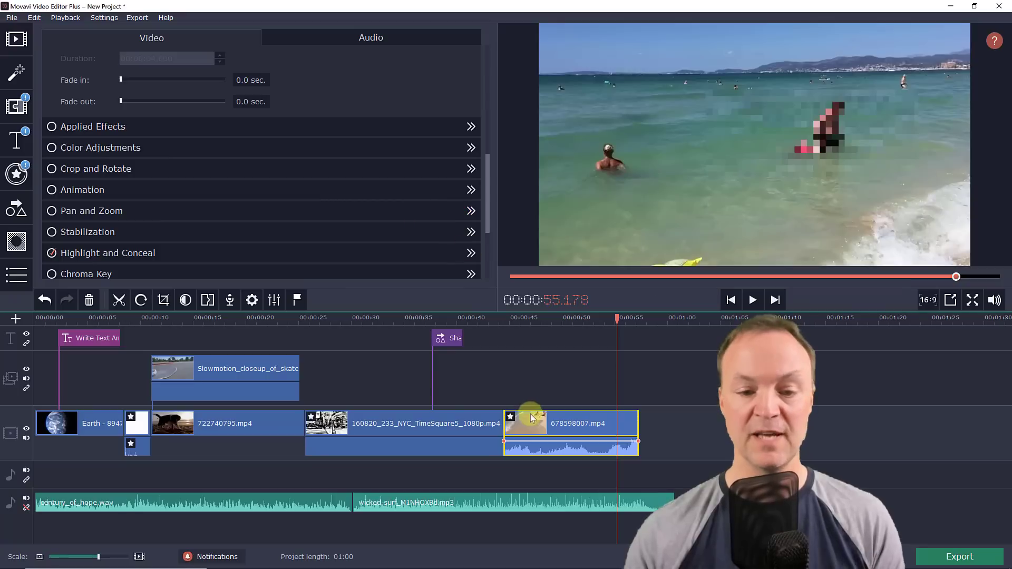
pyautogui.click(565, 423)
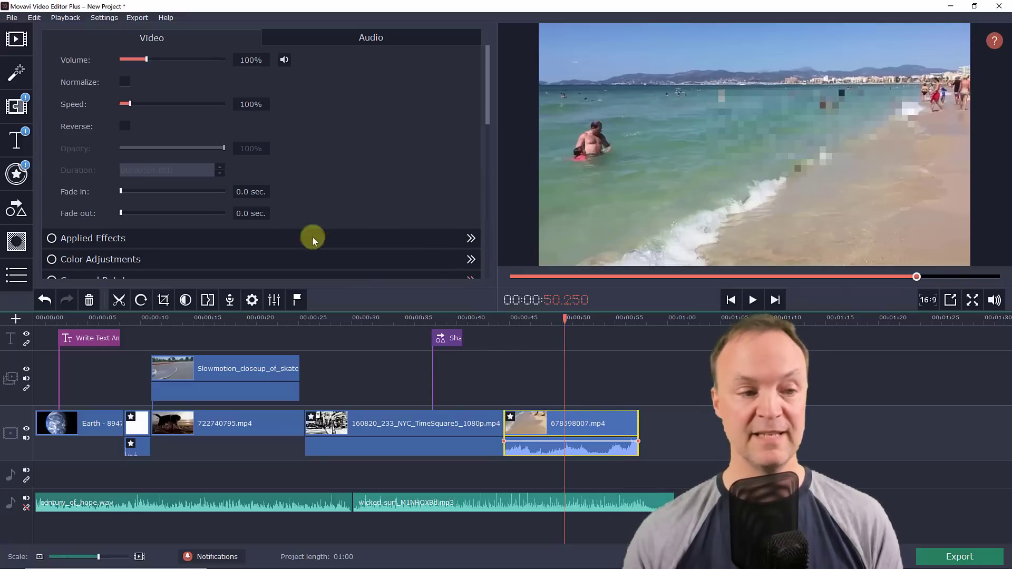
pyautogui.scroll(-3, 215, 213)
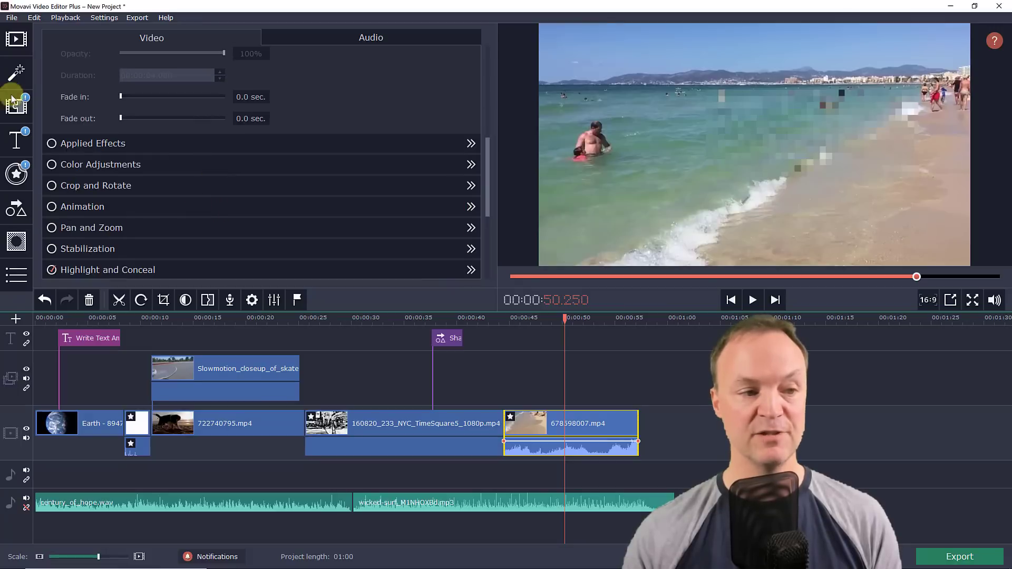
pyautogui.scroll(-1, 132, 192)
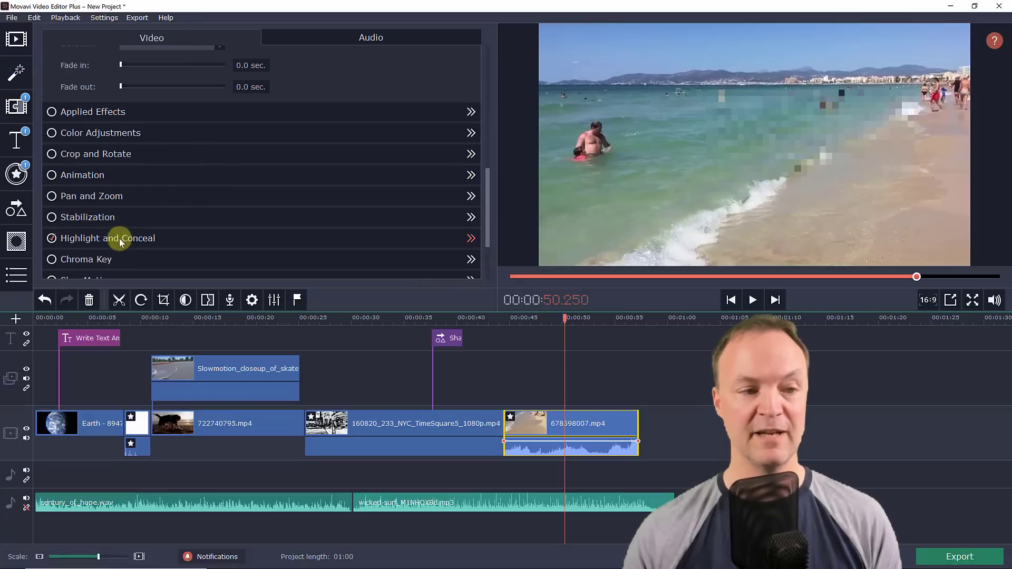
pyautogui.scroll(-1, 121, 245)
pyautogui.click(693, 429)
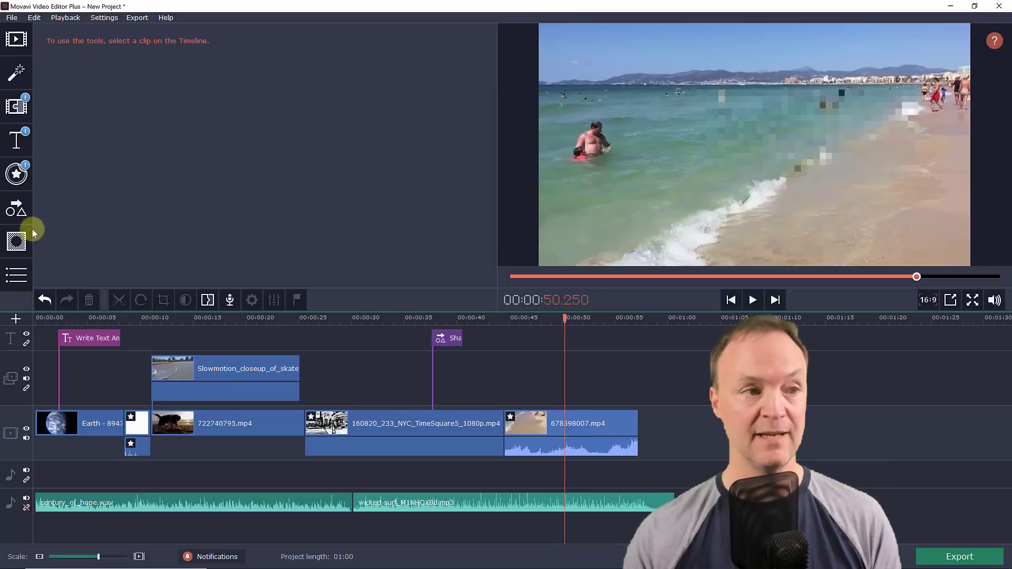
# - Import the 160820_233_NYC_TimeSquare5_1080p video again, placing it after the beach clip on the main video track
pyautogui.click(16, 38)
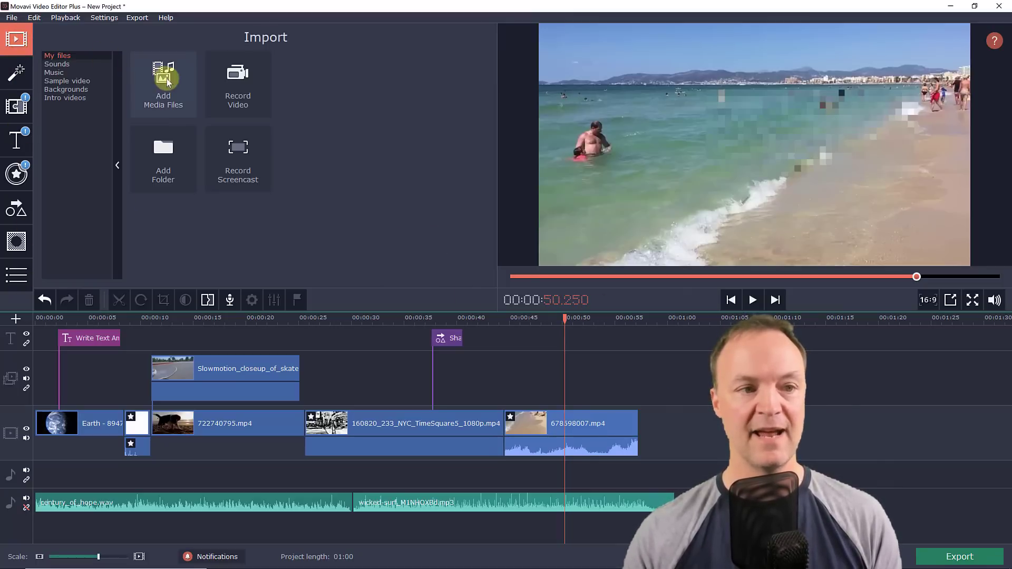
pyautogui.click(168, 81)
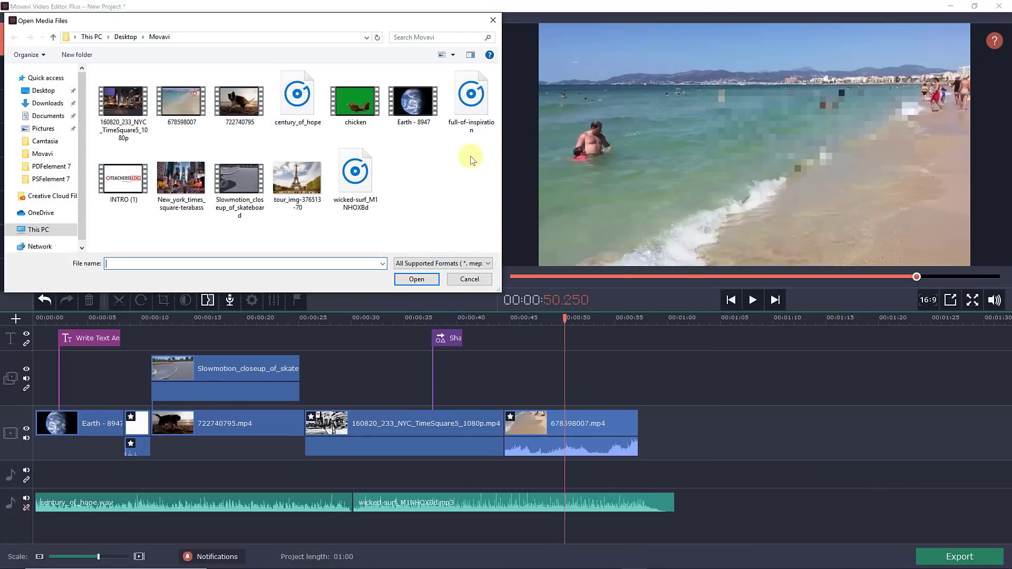
pyautogui.moveTo(121, 108); pyautogui.dragTo(166, 151)
pyautogui.doubleClick(126, 105)
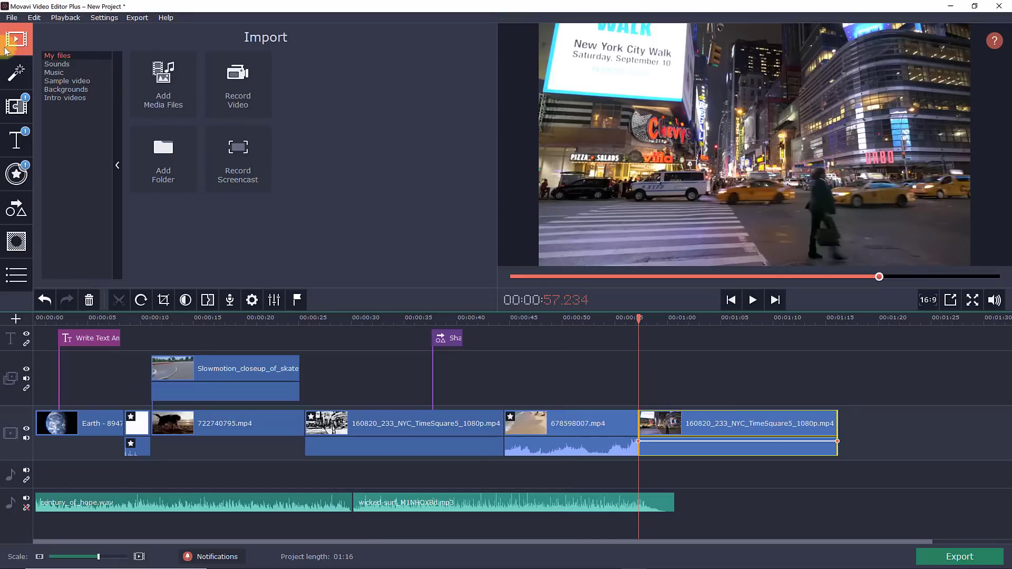
# - Import the chicken video and move it to the overlay track, starting with the last Times Square clip at 57.234 s
pyautogui.click(174, 108)
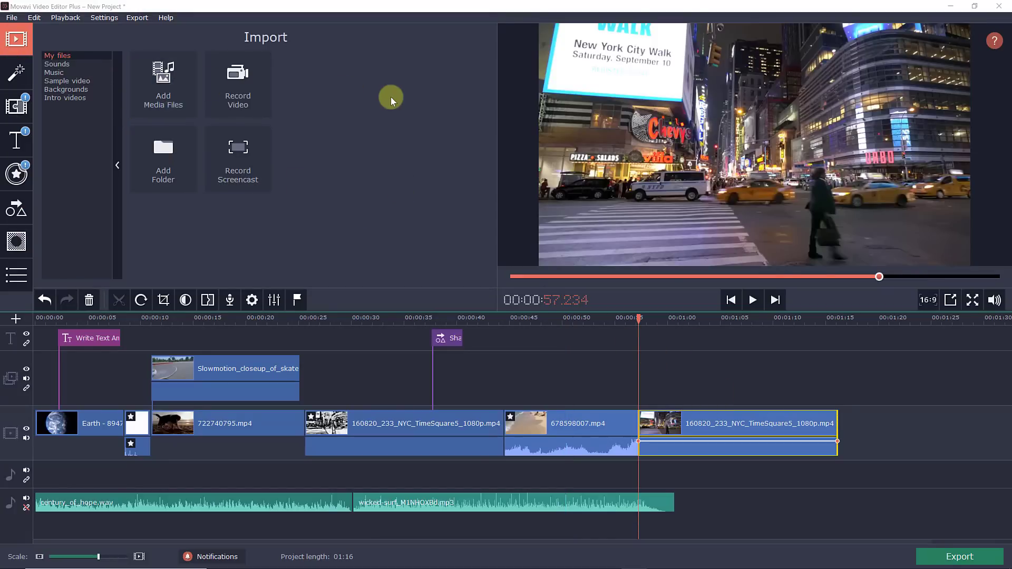
pyautogui.click(362, 101)
pyautogui.doubleClick(358, 100)
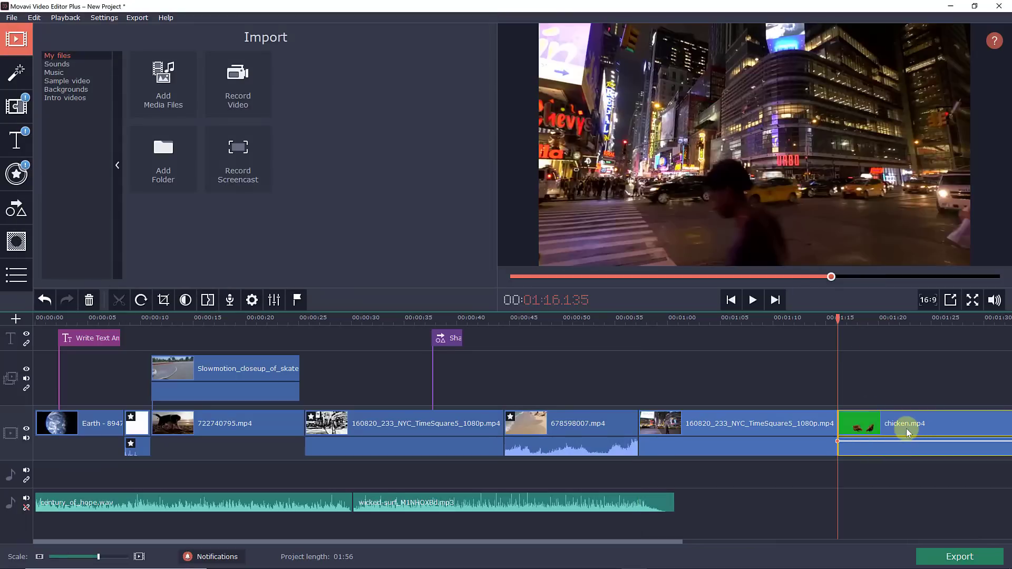
pyautogui.moveTo(907, 429); pyautogui.dragTo(711, 378)
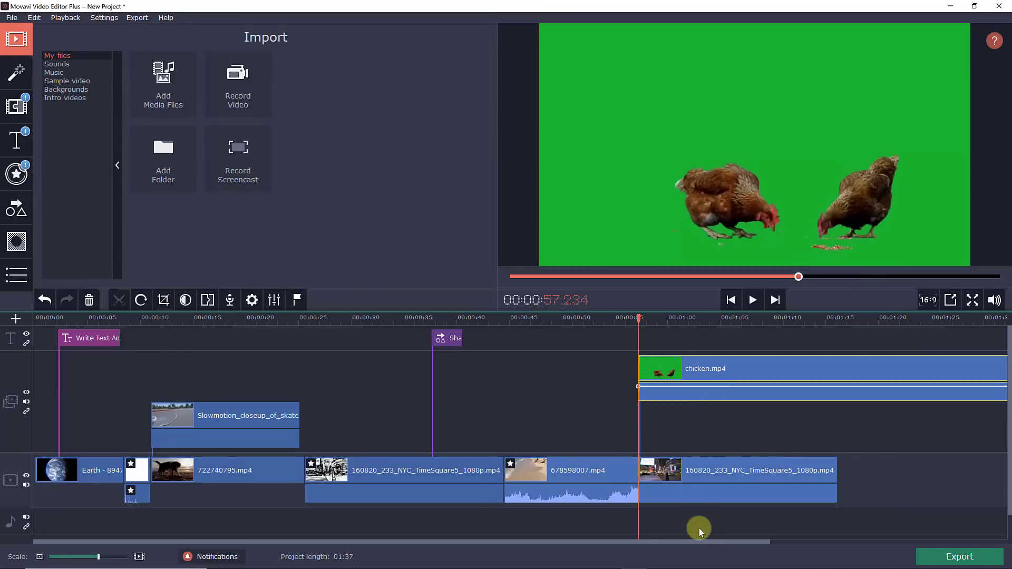
# - Make the green background of chicken.mp4 transparent with Chroma Key, keeping Tolerance at 80, Edges at 1 and Opacity at 10
pyautogui.click(710, 364)
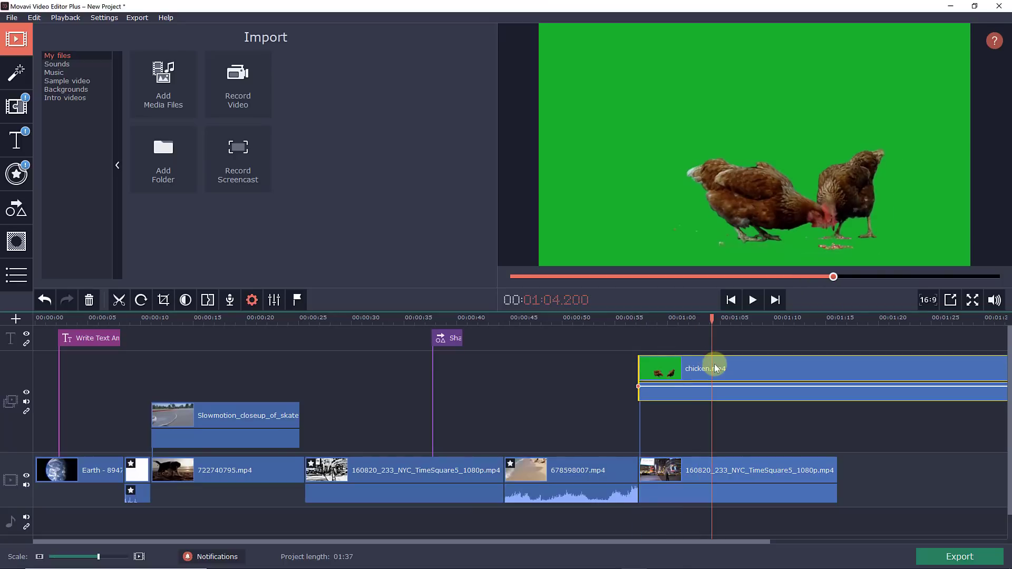
pyautogui.click(11, 279)
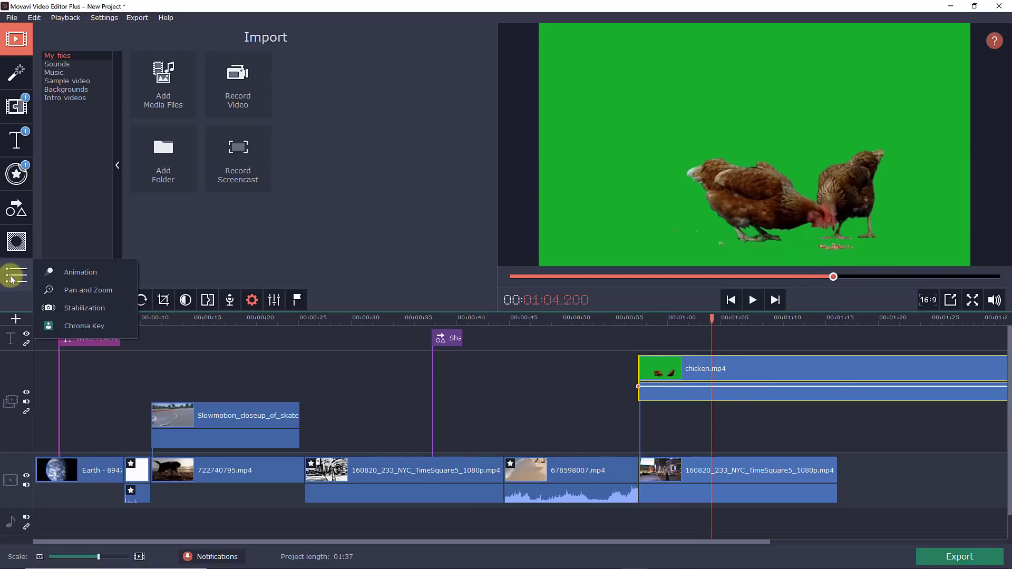
pyautogui.click(85, 327)
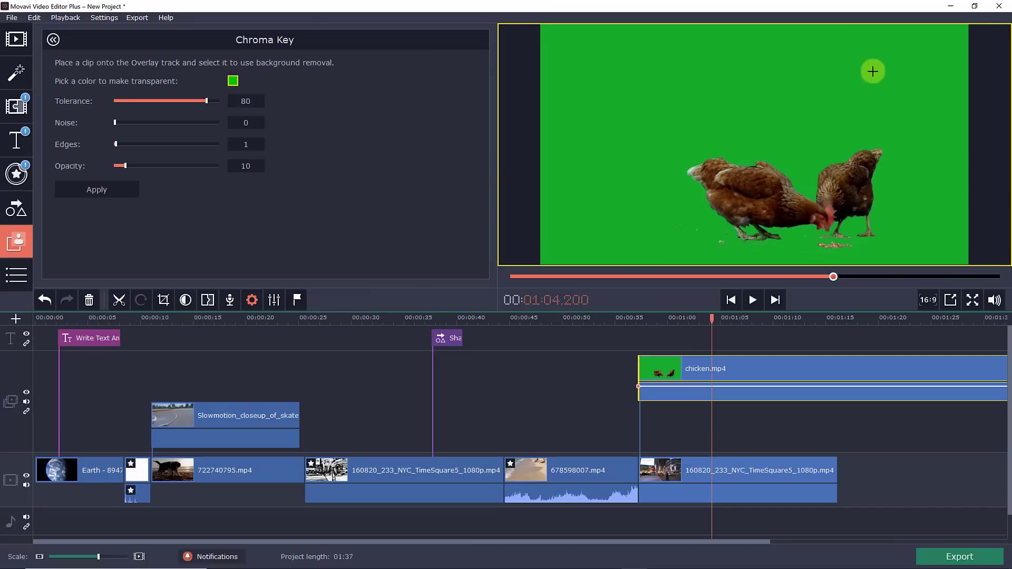
pyautogui.click(232, 82)
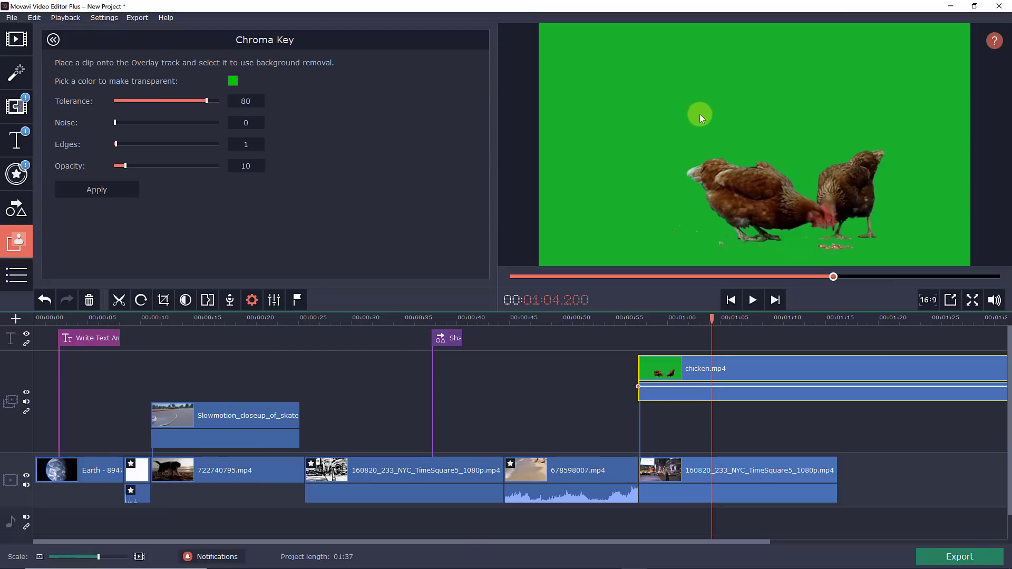
pyautogui.click(95, 194)
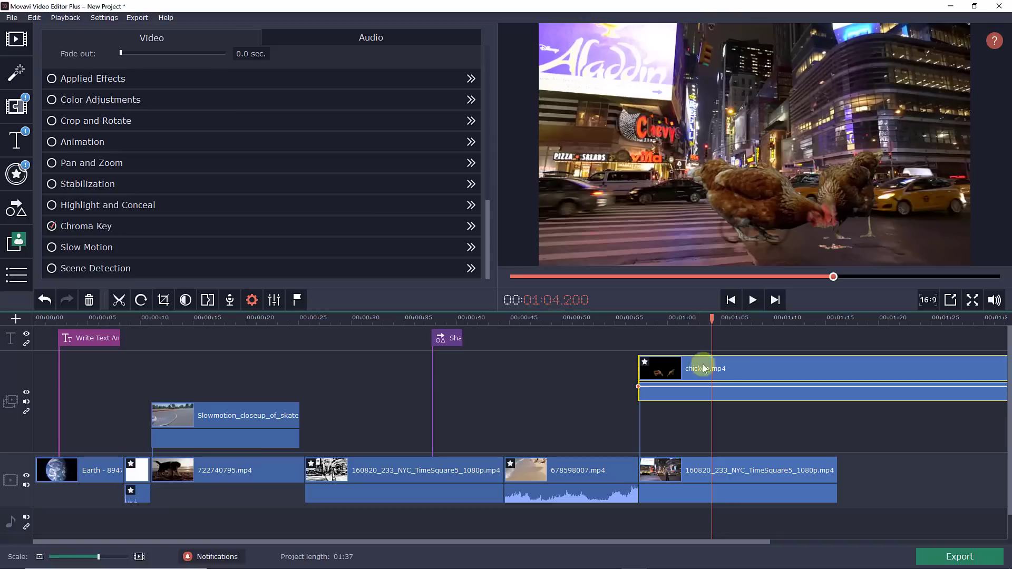
# - Shrink the chicken picture-in-picture overlay onto the crosswalk in the frame's lower-left area and play the result
pyautogui.click(734, 367)
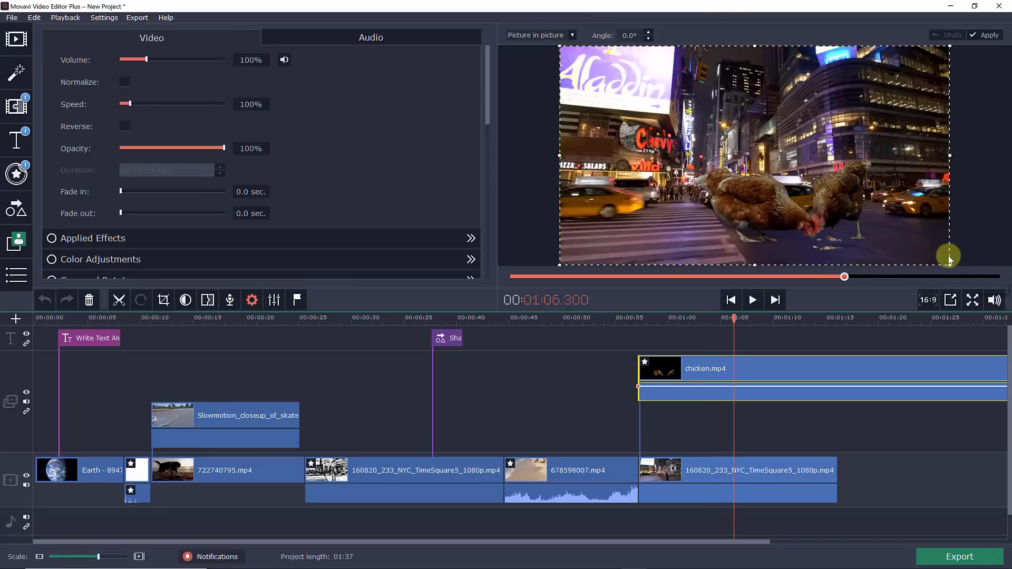
pyautogui.moveTo(951, 265); pyautogui.dragTo(715, 244)
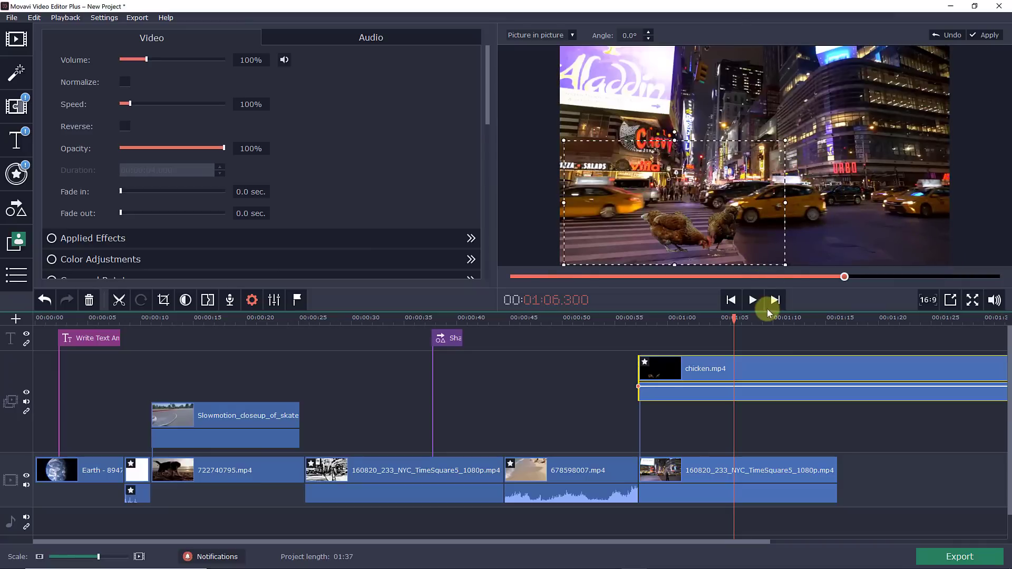
pyautogui.click(752, 301)
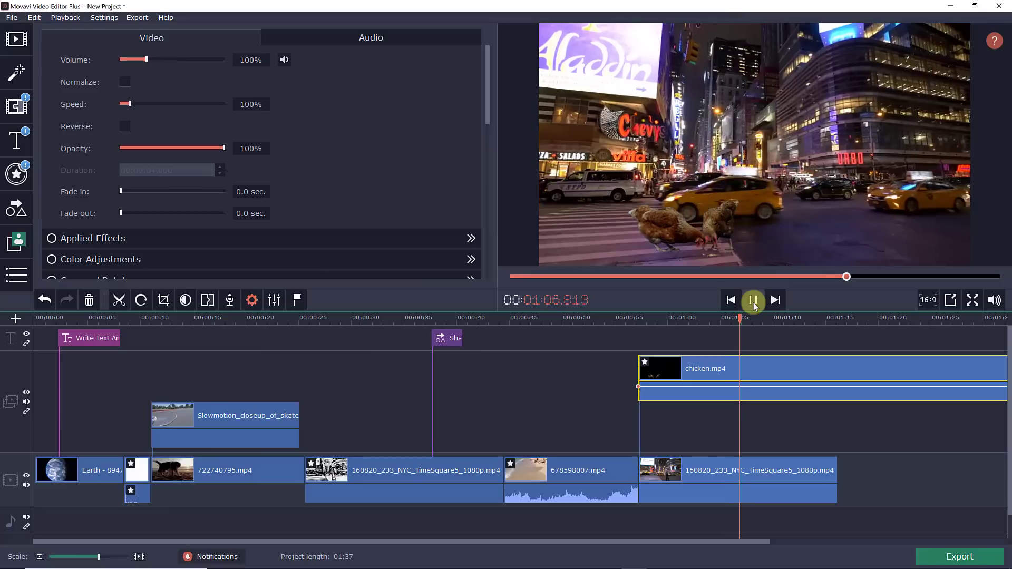
pyautogui.click(753, 301)
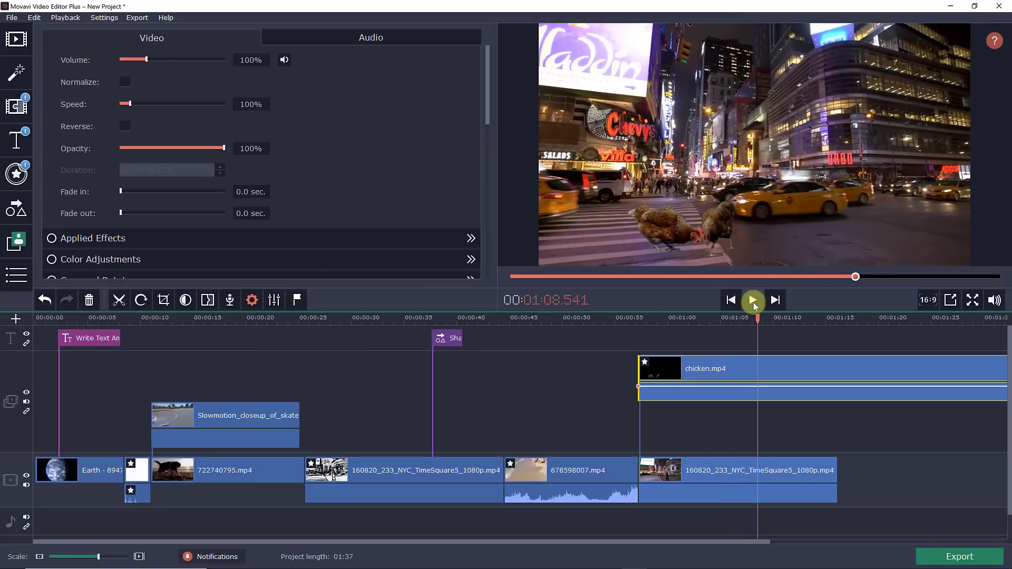
# - Try the Tumble-weed animation preset on the sketch-styled Times Square clip on the main video track
pyautogui.click(15, 282)
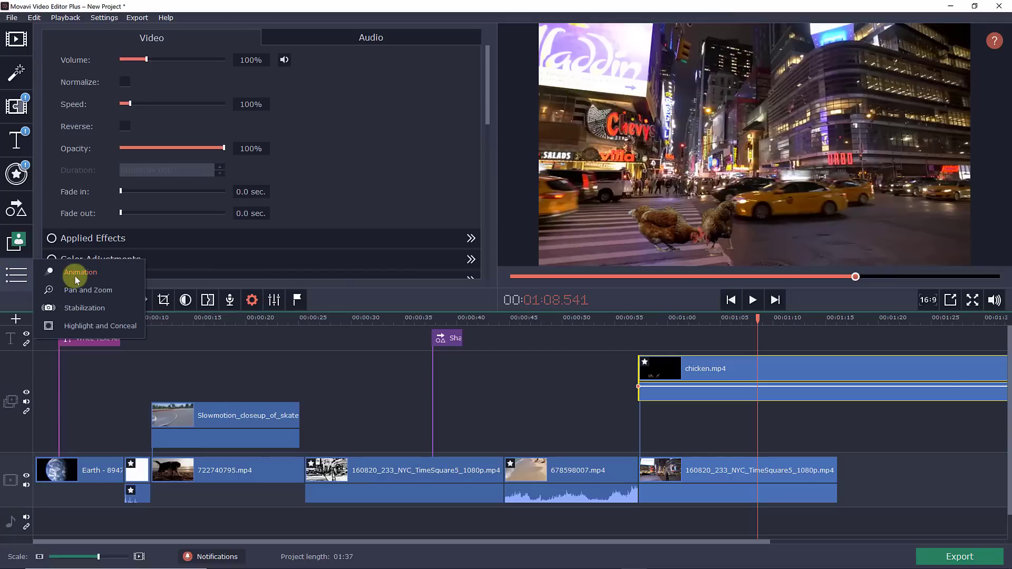
pyautogui.click(396, 478)
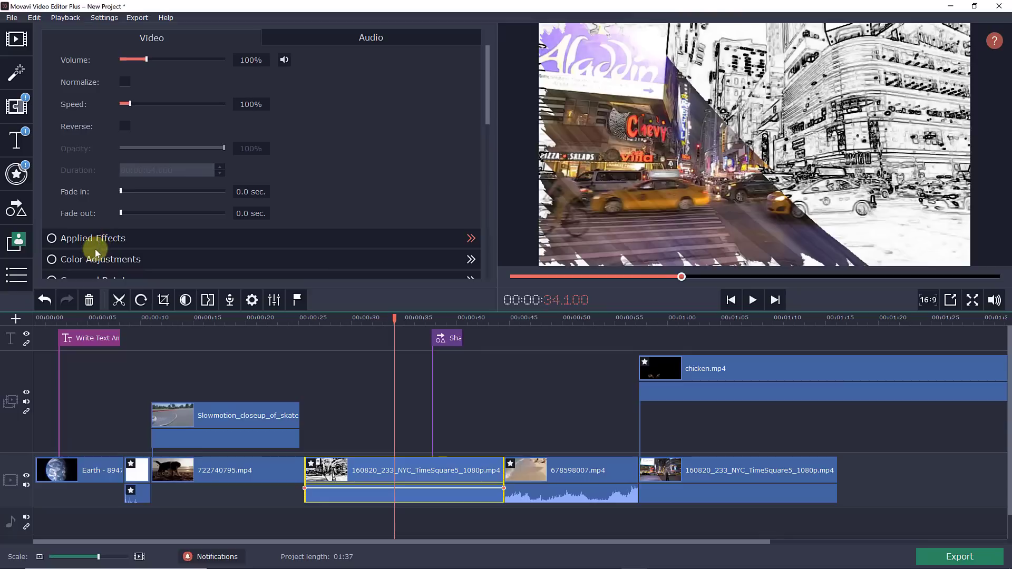
pyautogui.scroll(1, 120, 254)
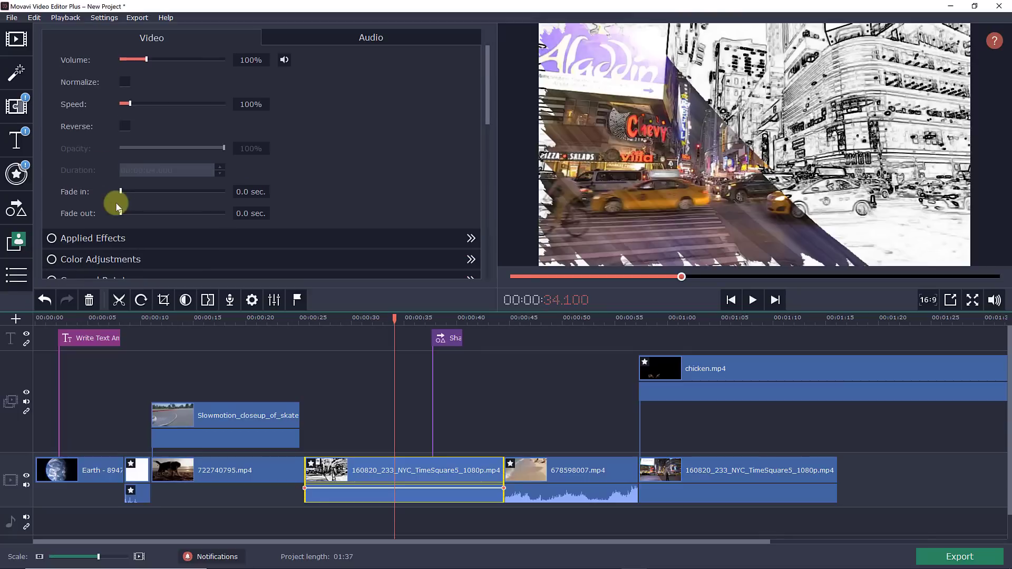
pyautogui.click(11, 279)
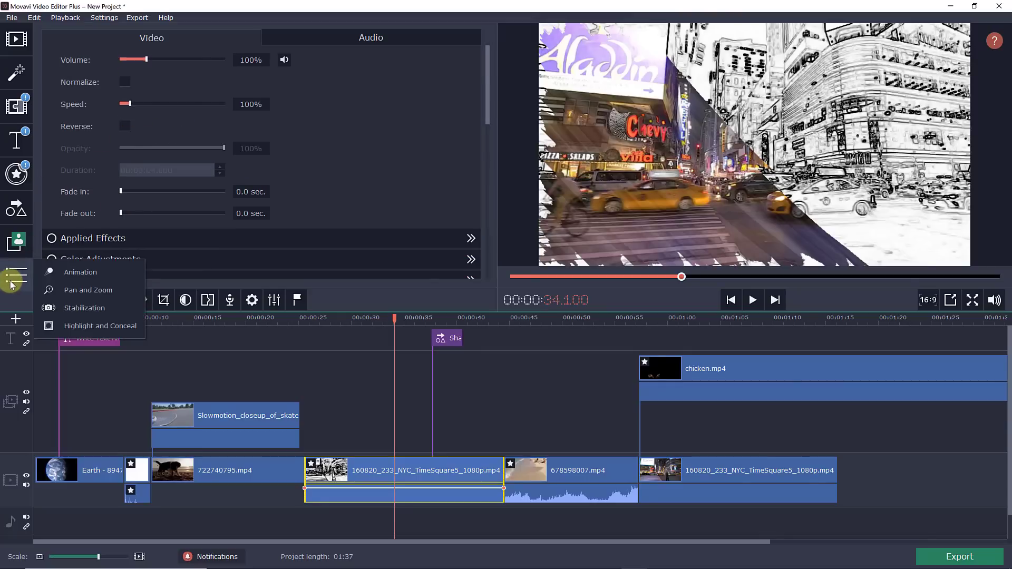
pyautogui.click(66, 272)
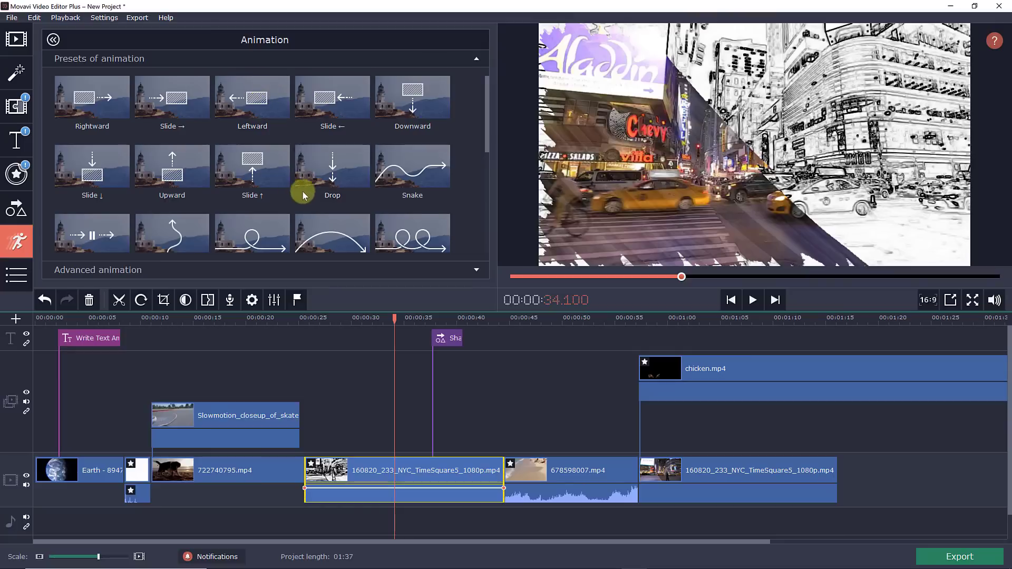
pyautogui.moveTo(413, 232); pyautogui.dragTo(447, 463)
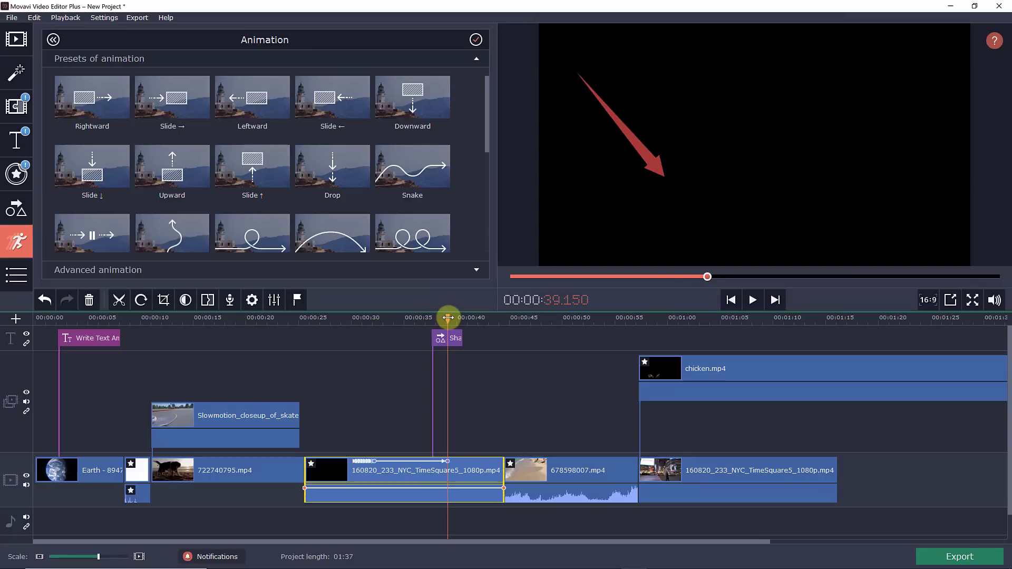
# - Shorten the Tumble-weed animation so it ends at about 35.85 s and play it before and after the change
pyautogui.moveTo(448, 317); pyautogui.dragTo(349, 324)
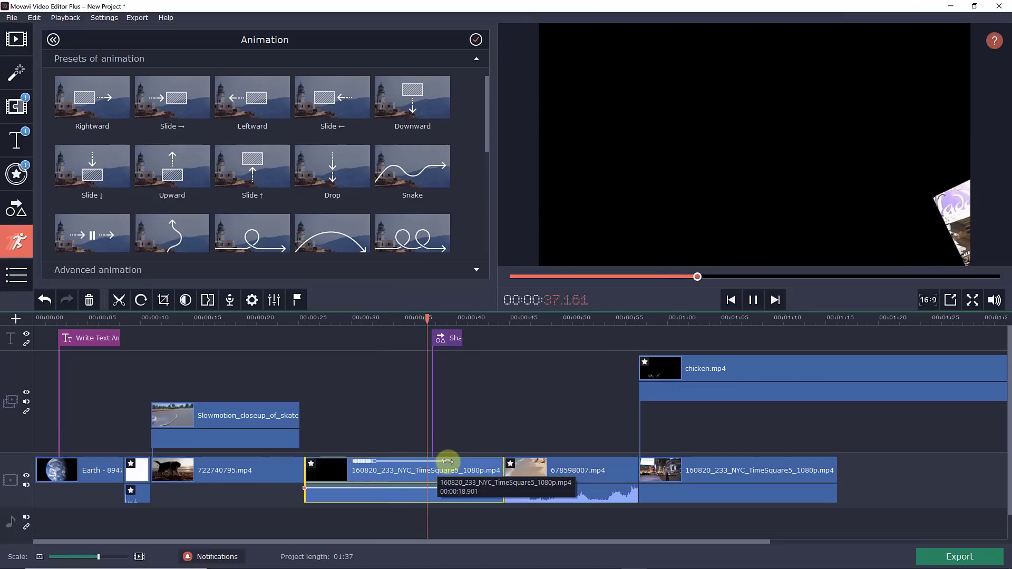
pyautogui.click(413, 462)
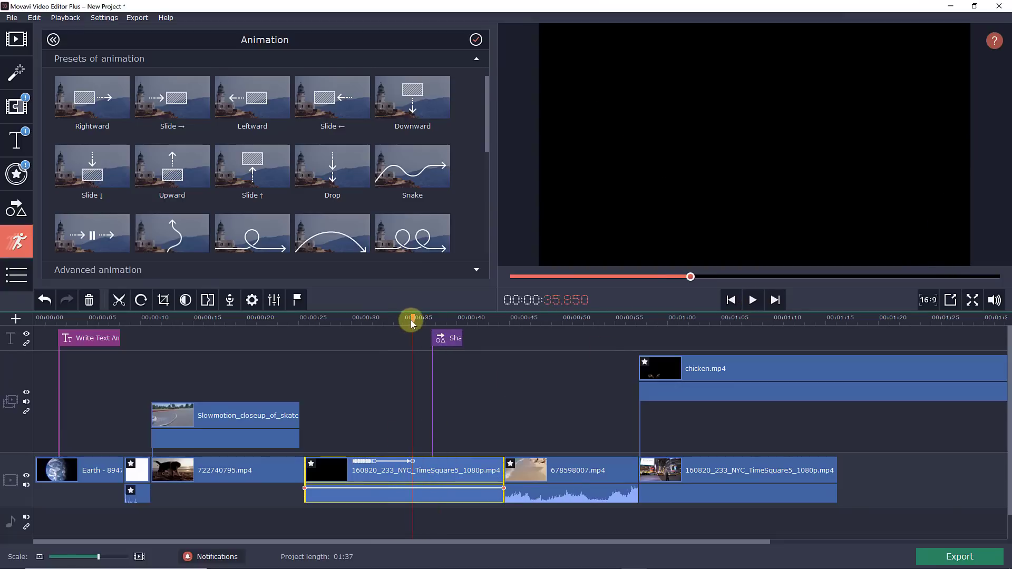
pyautogui.moveTo(411, 318); pyautogui.dragTo(373, 319)
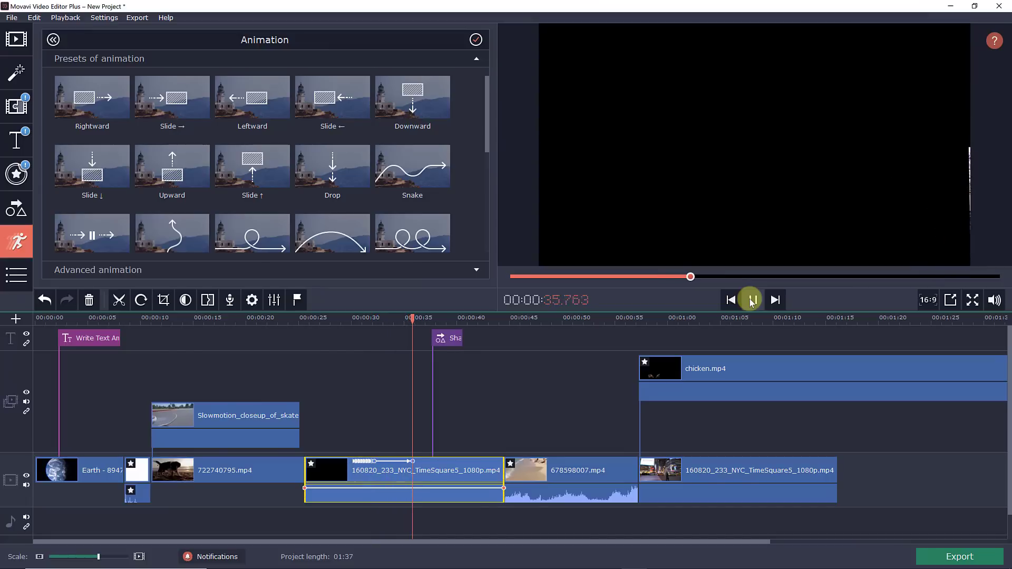
pyautogui.click(752, 301)
# - Browse the further animation presets and undo the trial animation on the sketch-styled Times Square clip
pyautogui.click(315, 175)
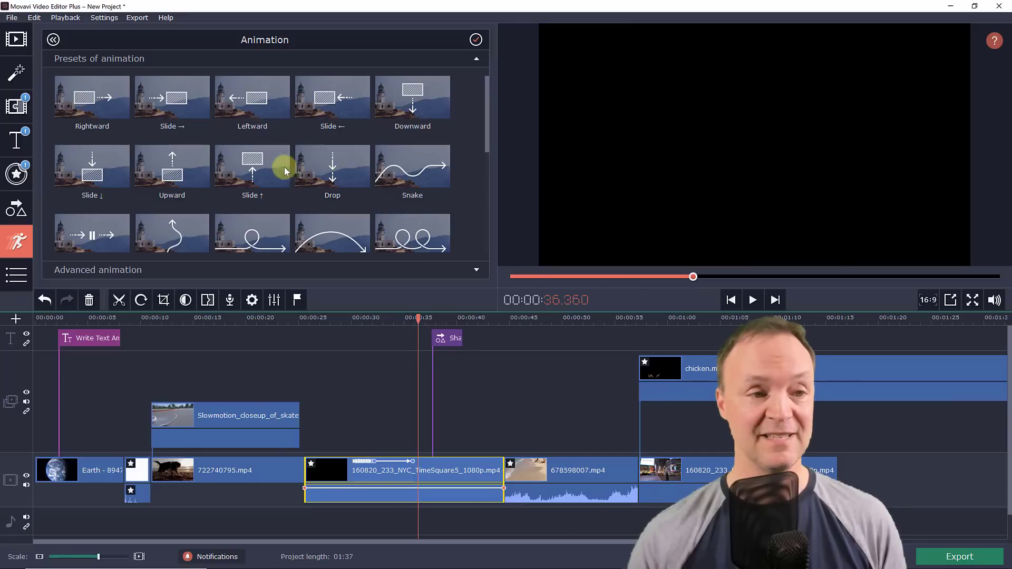
pyautogui.click(374, 415)
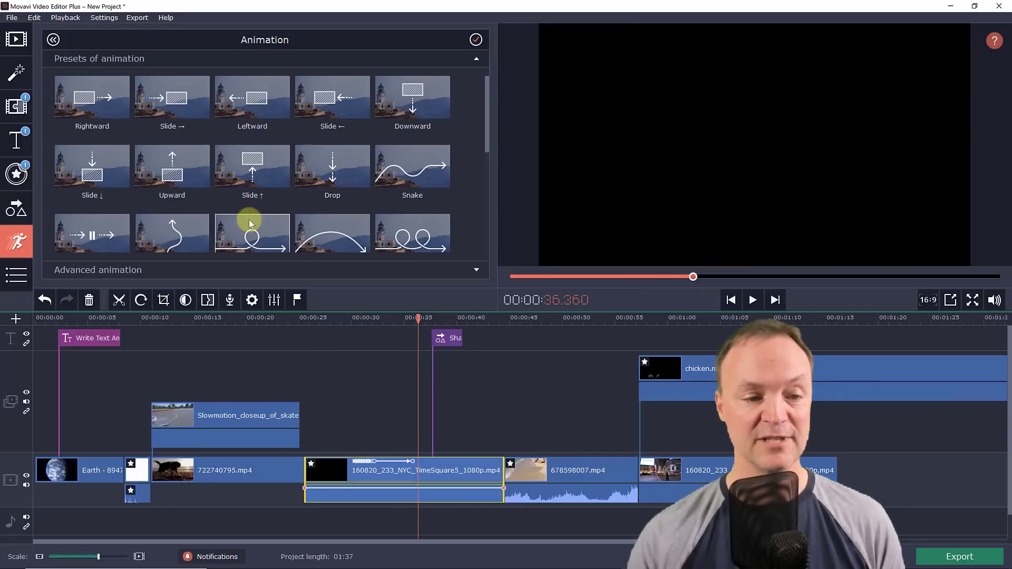
pyautogui.scroll(-1, 248, 226)
pyautogui.scroll(-1, 261, 188)
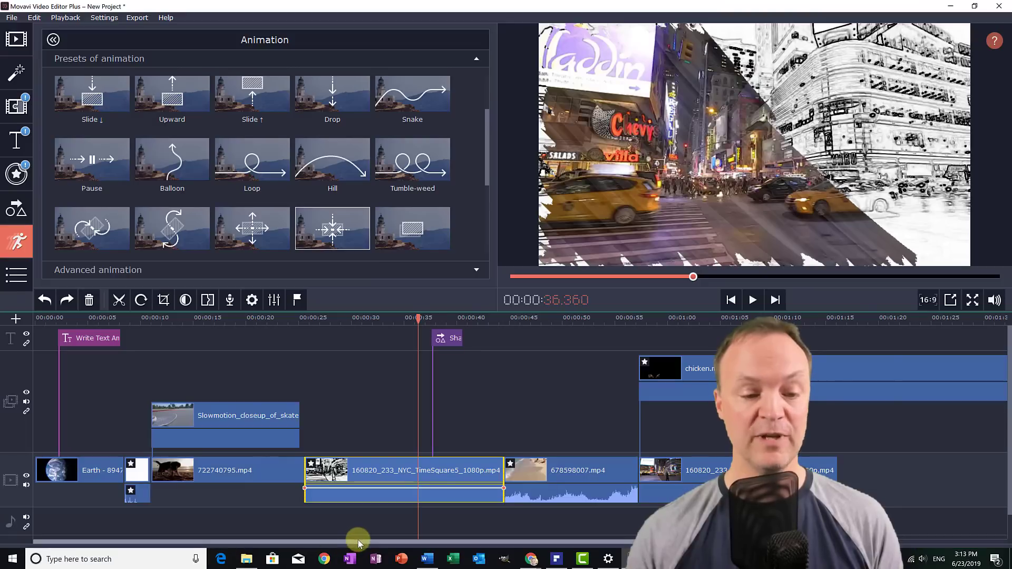
pyautogui.moveTo(357, 540); pyautogui.dragTo(481, 538)
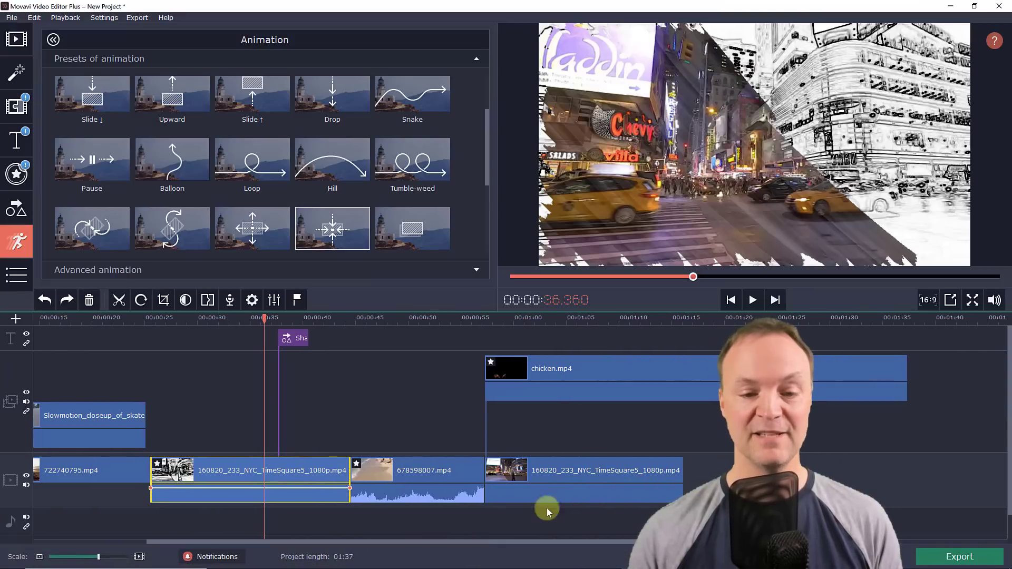
pyautogui.click(947, 481)
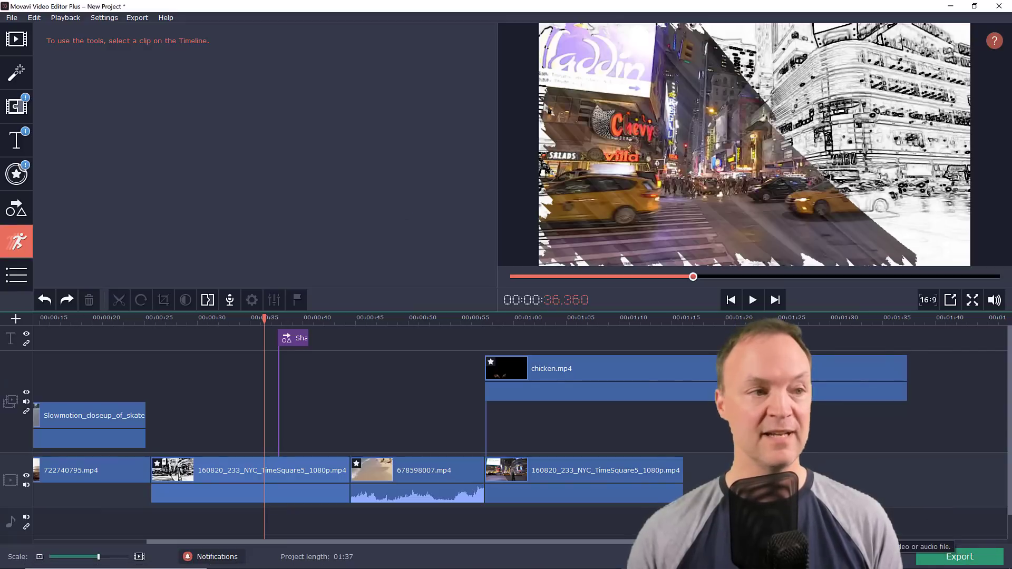
# - Open the movie export options and look at uploading the project online to YouTube
pyautogui.click(13, 19)
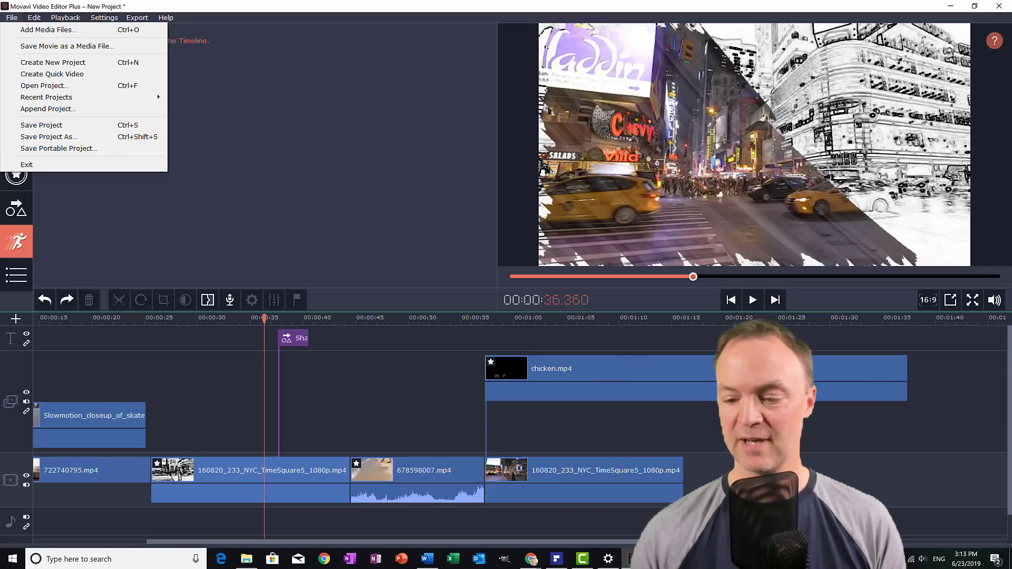
pyautogui.click(941, 560)
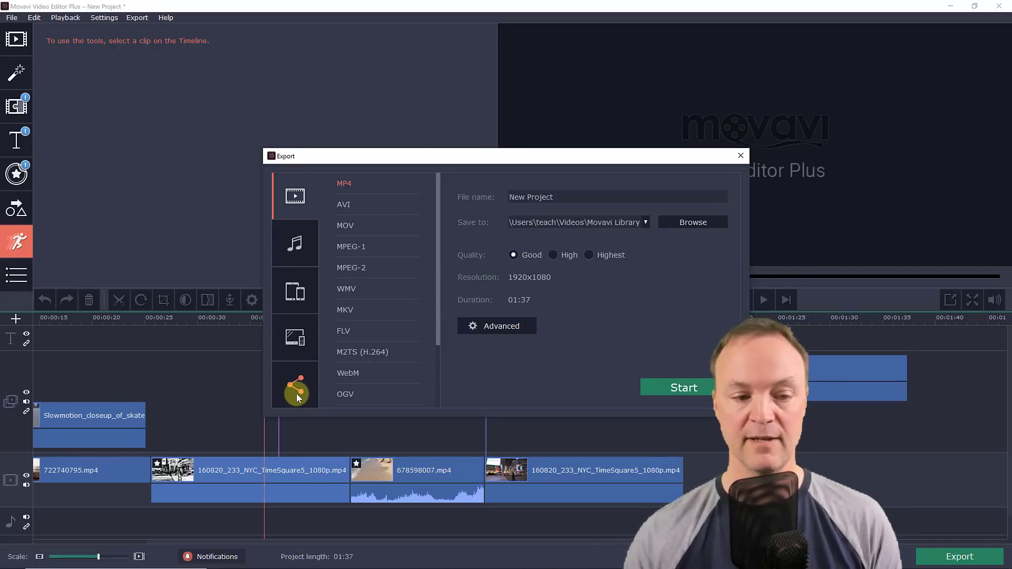
pyautogui.click(294, 396)
pyautogui.click(340, 198)
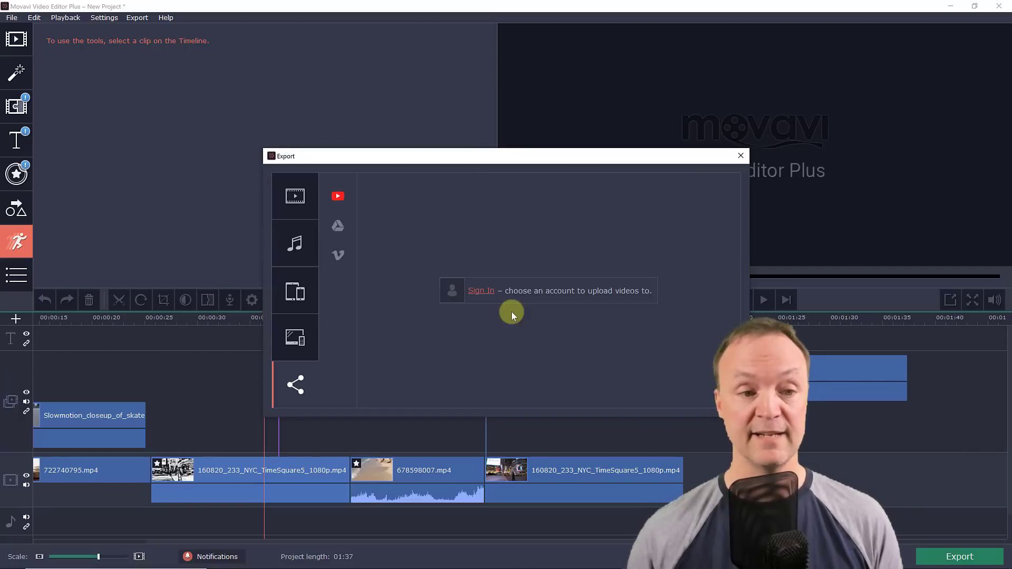
# - Return to MP4 video export, review its advanced video and audio settings and accept them
pyautogui.click(301, 198)
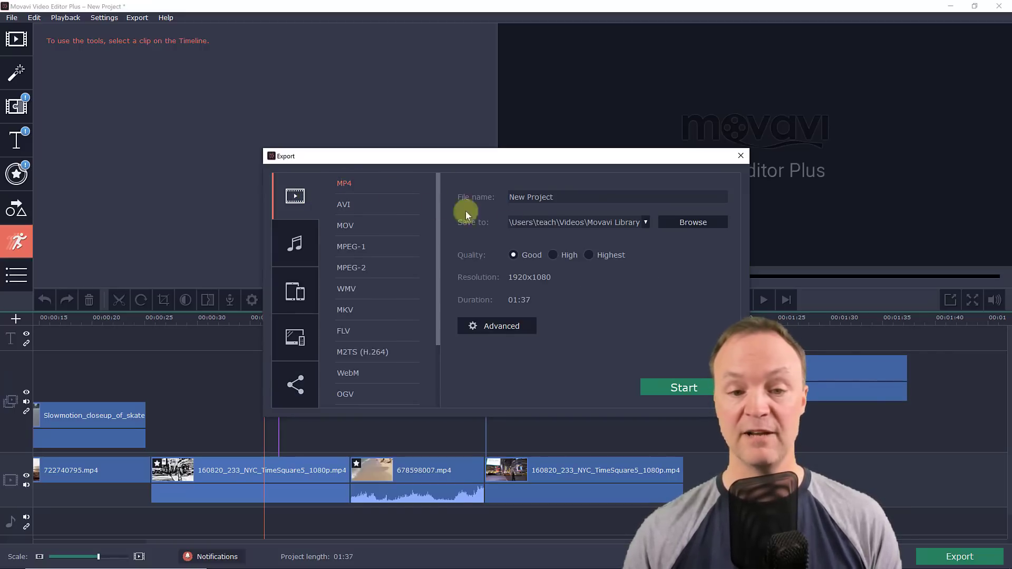
pyautogui.click(524, 323)
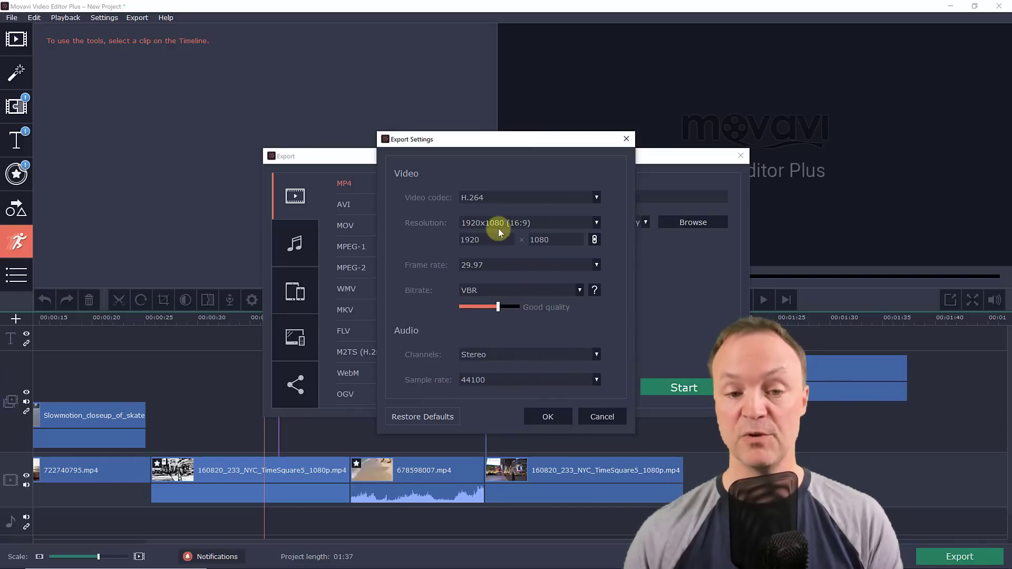
pyautogui.click(551, 412)
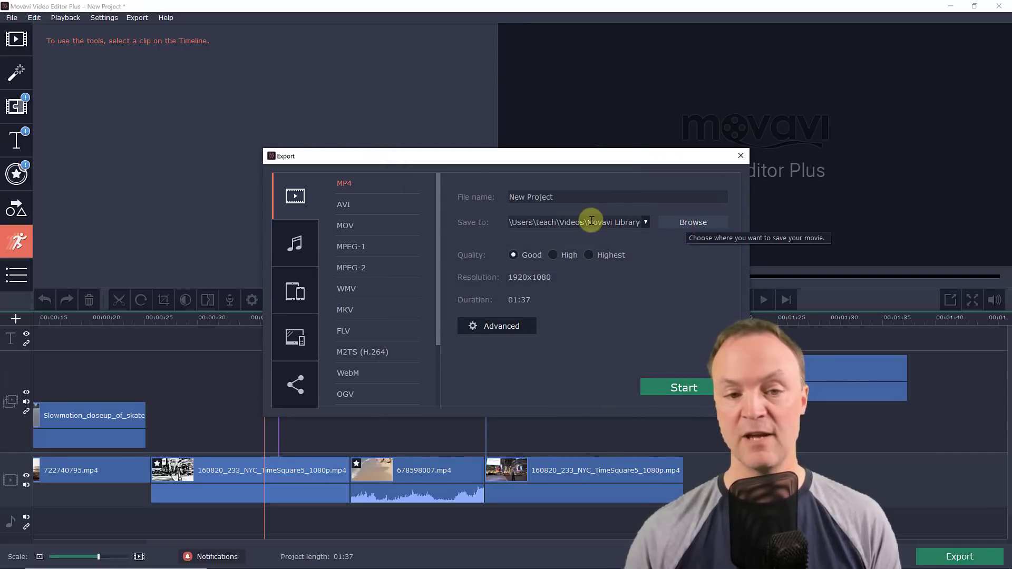
# - Name the MP4 movie test, set the Desktop as its save folder and start the export
pyautogui.tripleClick(563, 196)
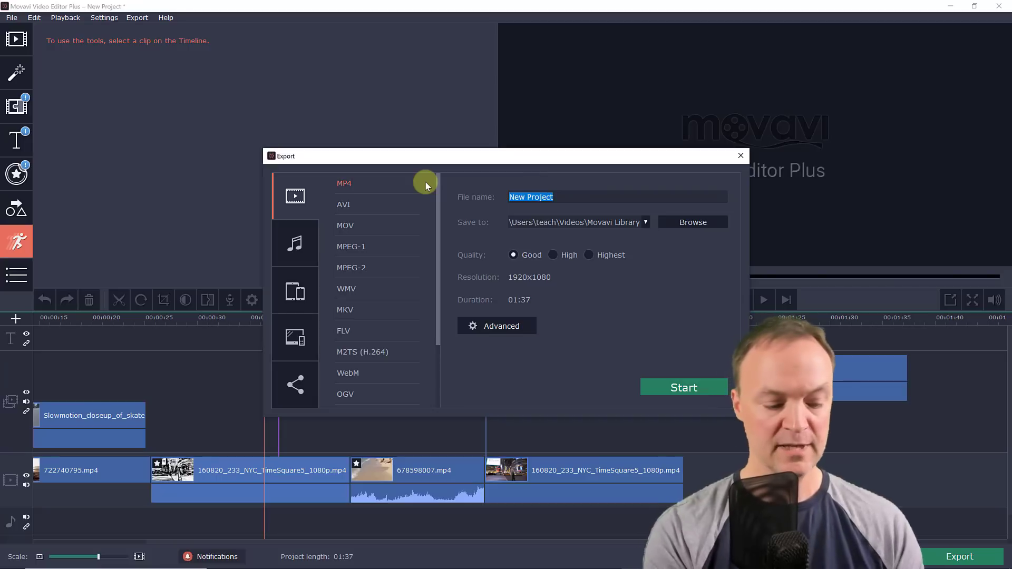
pyautogui.write('test')
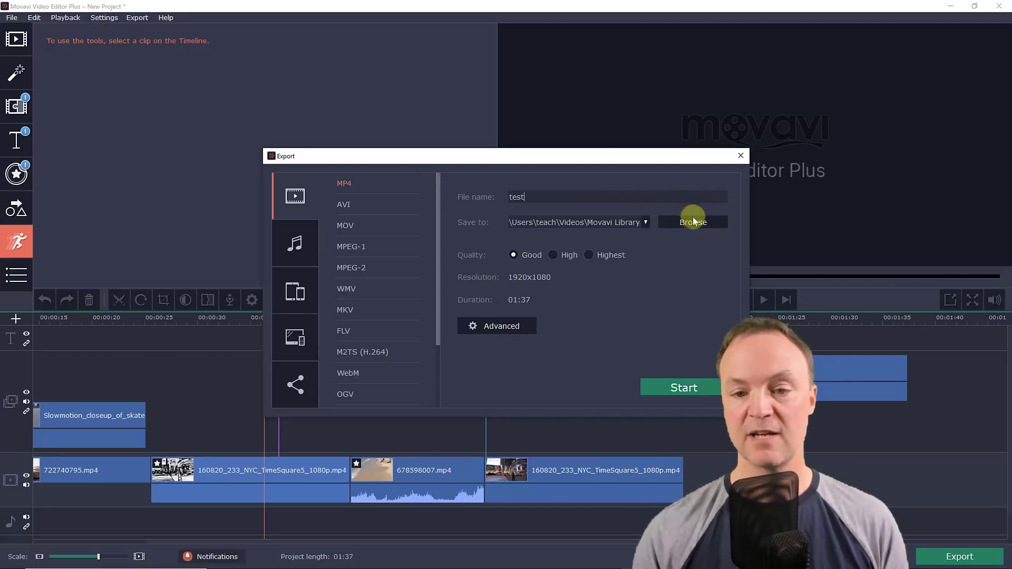
pyautogui.click(678, 223)
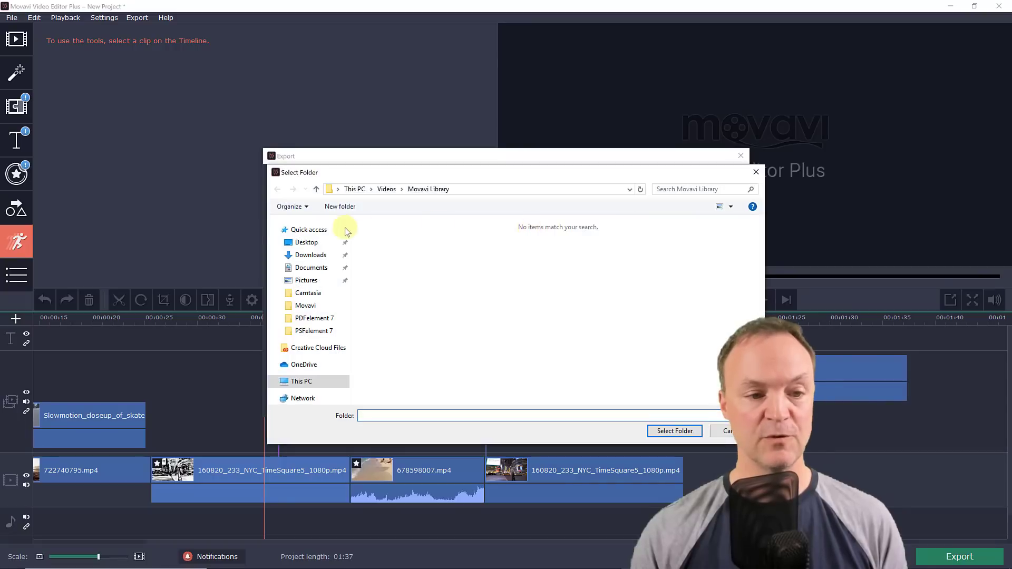
pyautogui.click(319, 243)
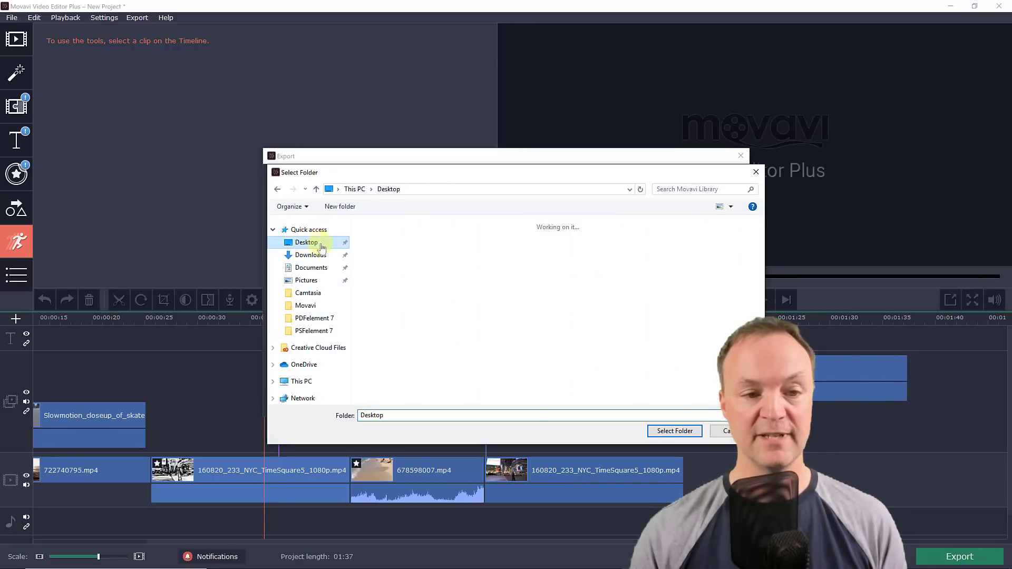
pyautogui.click(675, 431)
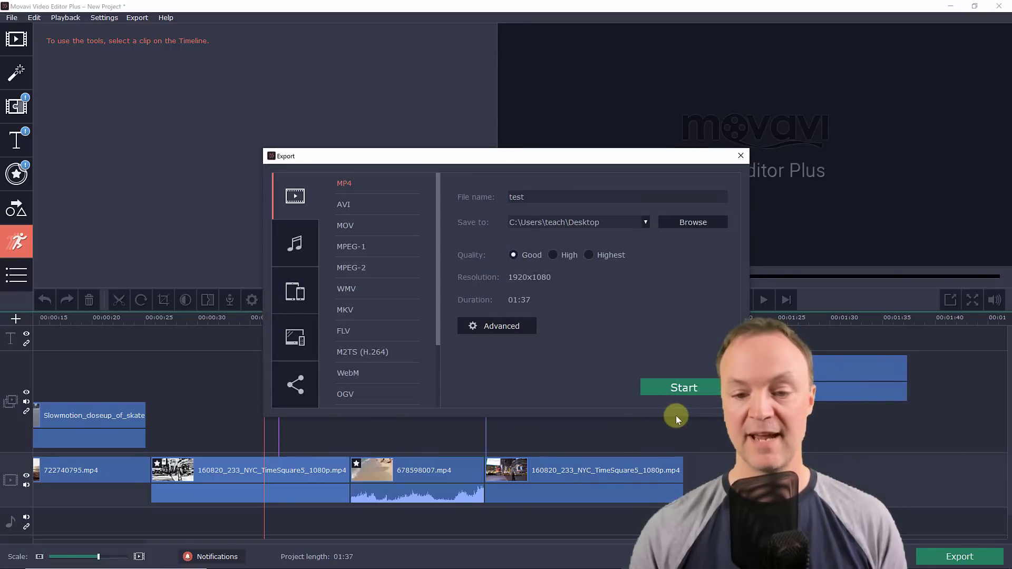
pyautogui.click(668, 386)
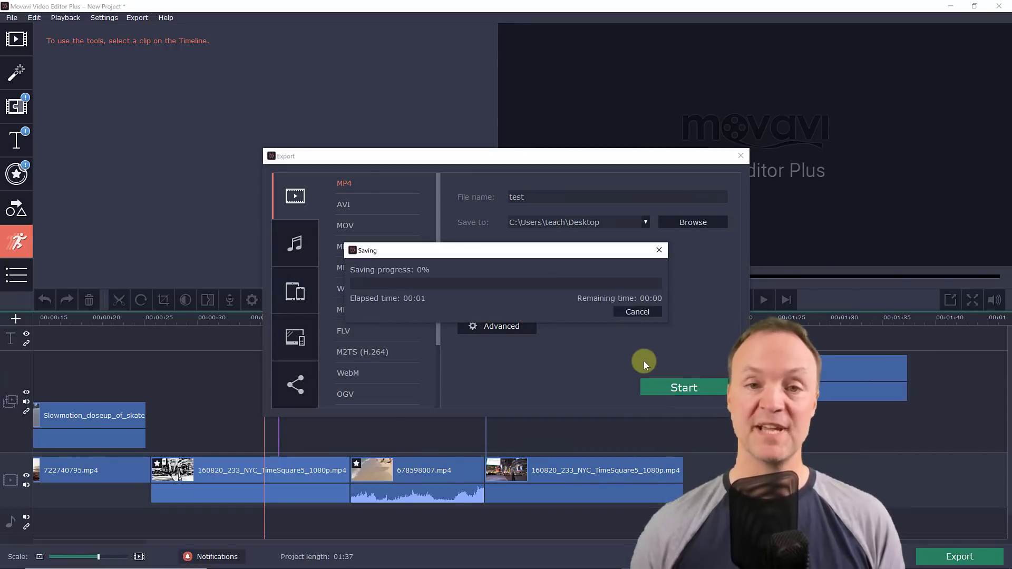